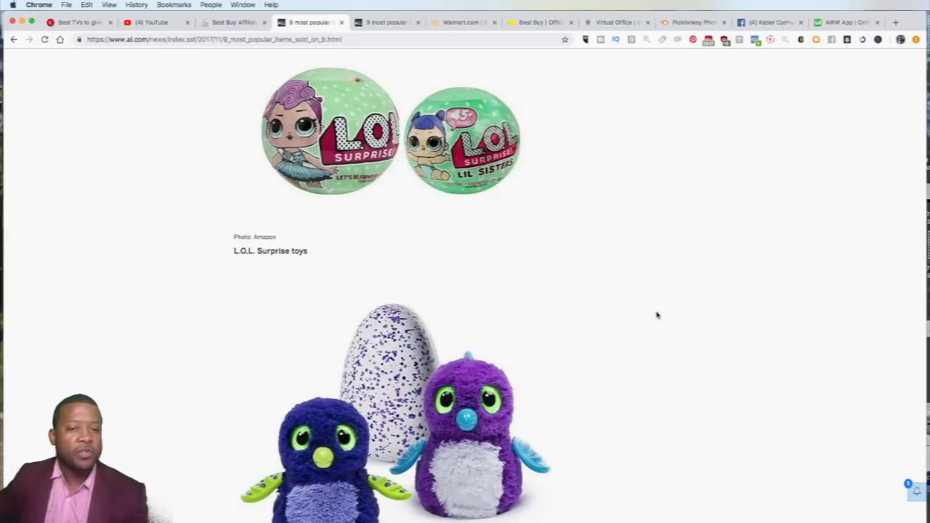
# - Examine the article's list of popular Black Friday items, including the toys, game consoles, TVs and Target's top sellers
pyautogui.scroll(-10, 749, 288)
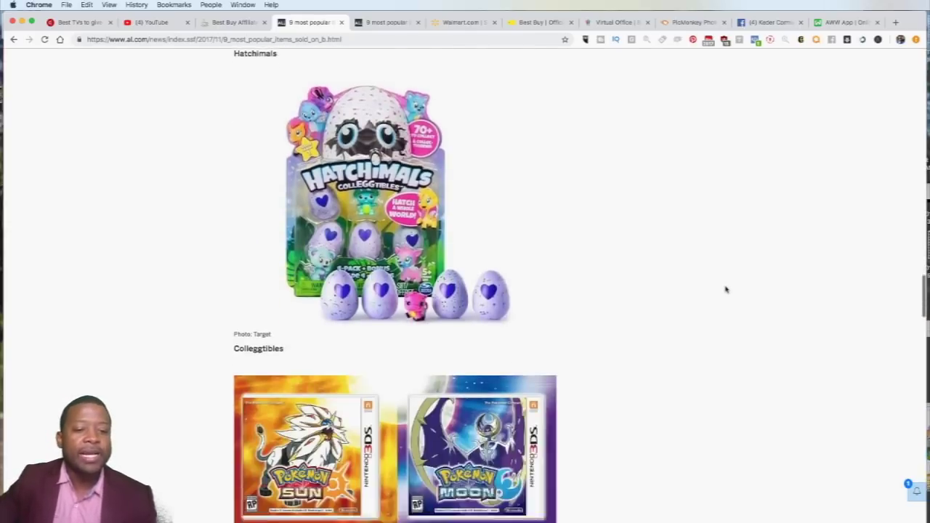
pyautogui.scroll(-8, 731, 282)
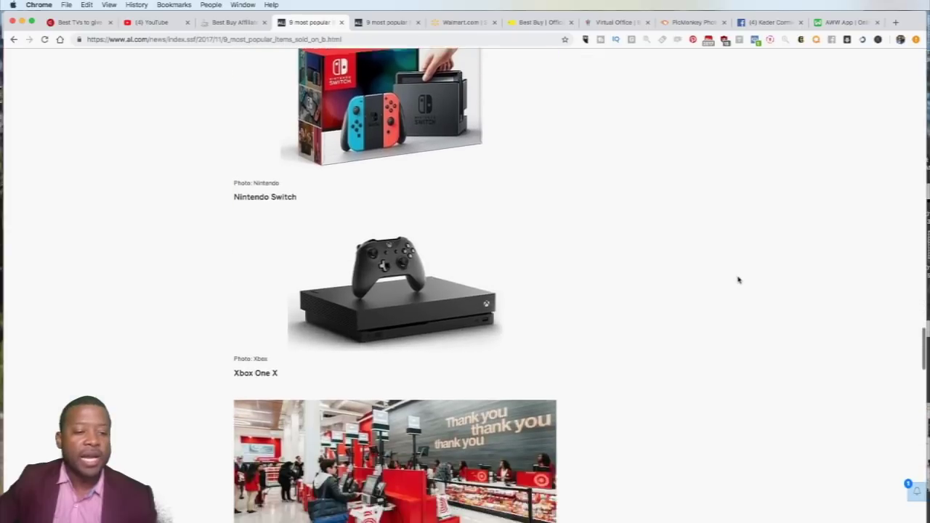
pyautogui.scroll(-1, 283, 231)
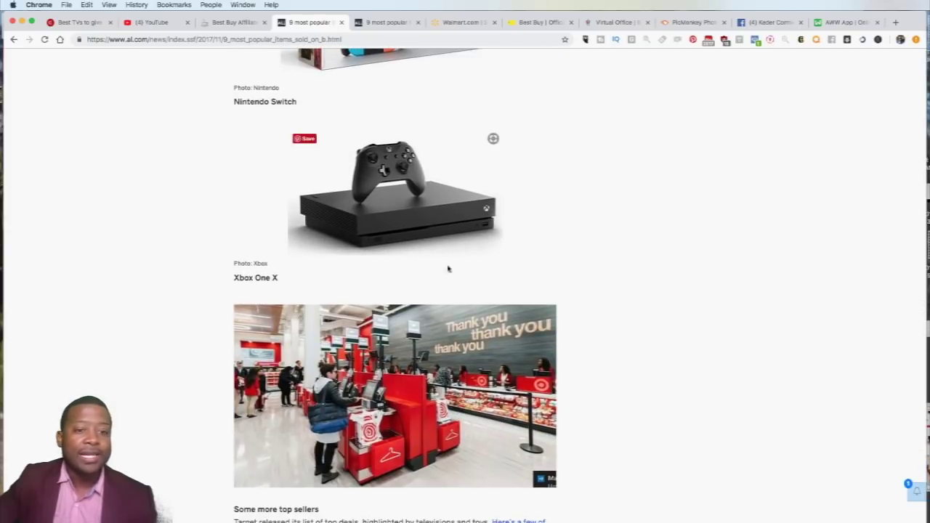
pyautogui.scroll(-9, 766, 239)
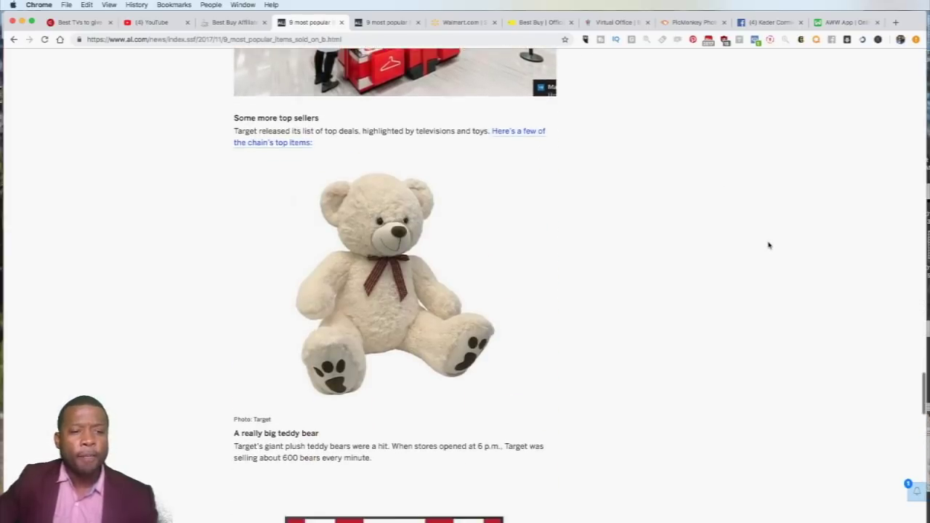
pyautogui.scroll(-4, 769, 241)
pyautogui.scroll(1, 776, 239)
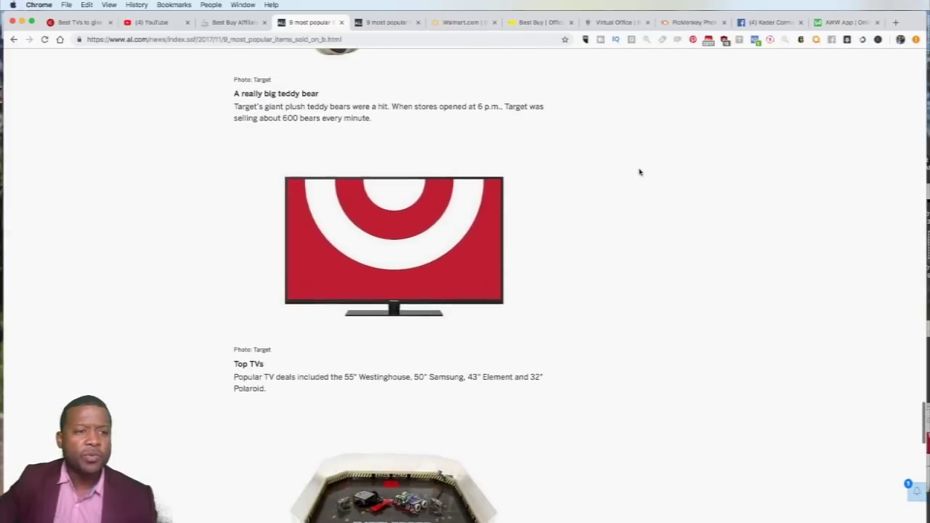
pyautogui.scroll(-8, 404, 337)
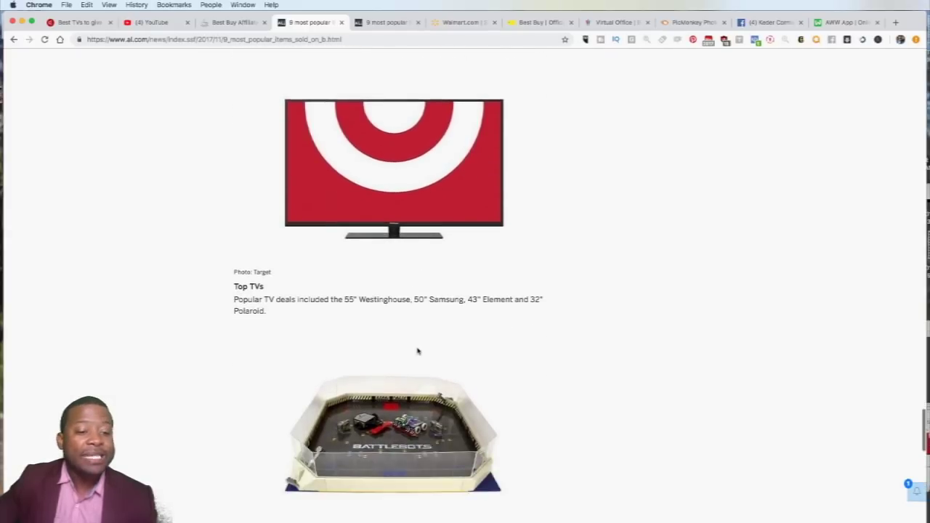
pyautogui.scroll(-2, 443, 313)
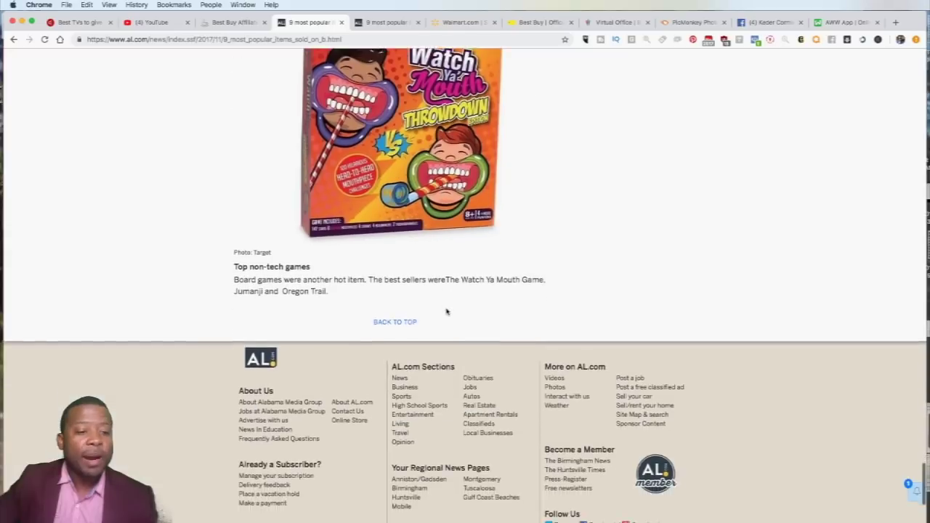
pyautogui.scroll(6, 447, 314)
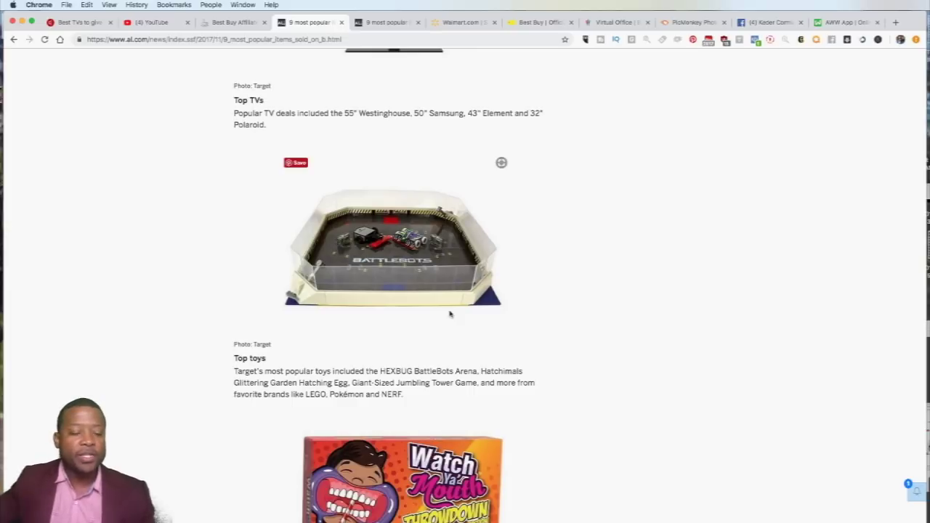
pyautogui.scroll(10, 384, 298)
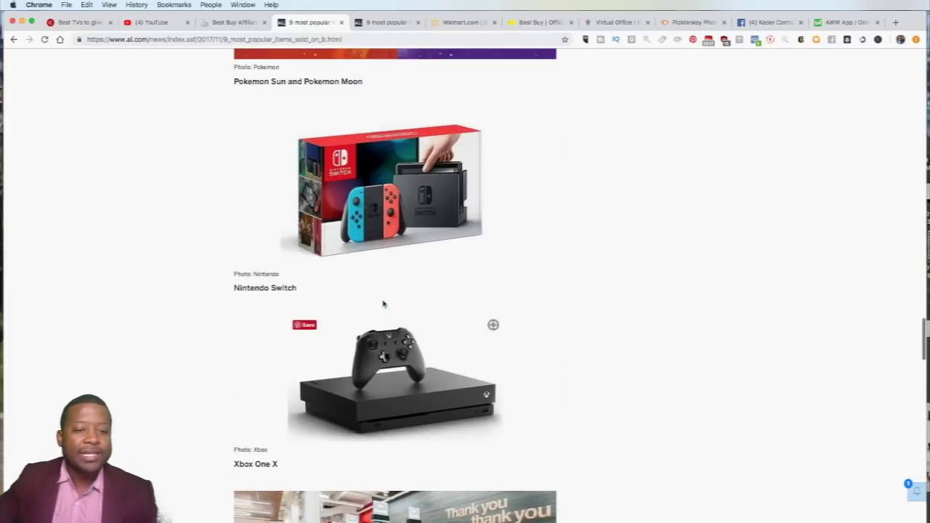
pyautogui.scroll(-13, 404, 341)
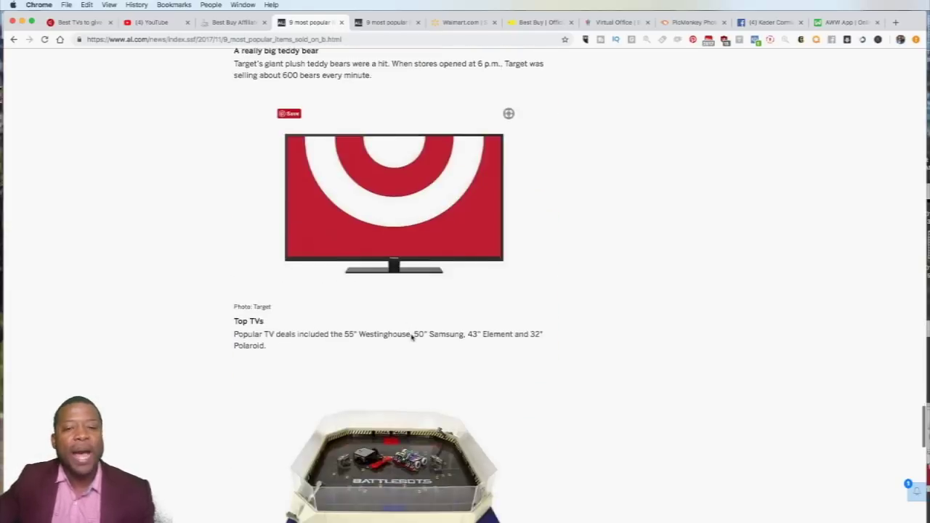
pyautogui.scroll(-5, 411, 336)
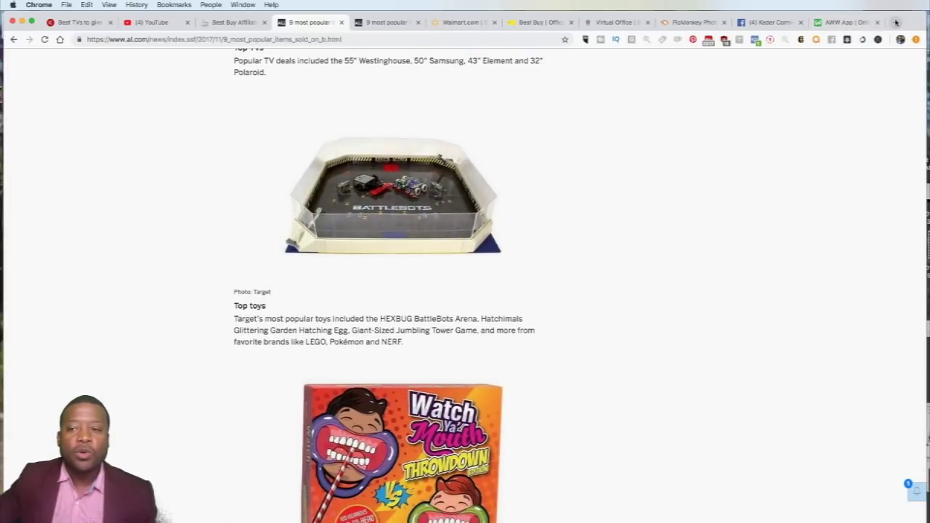
# - Open google.com in a new browser tab and search for "adwords"
pyautogui.click(896, 22)
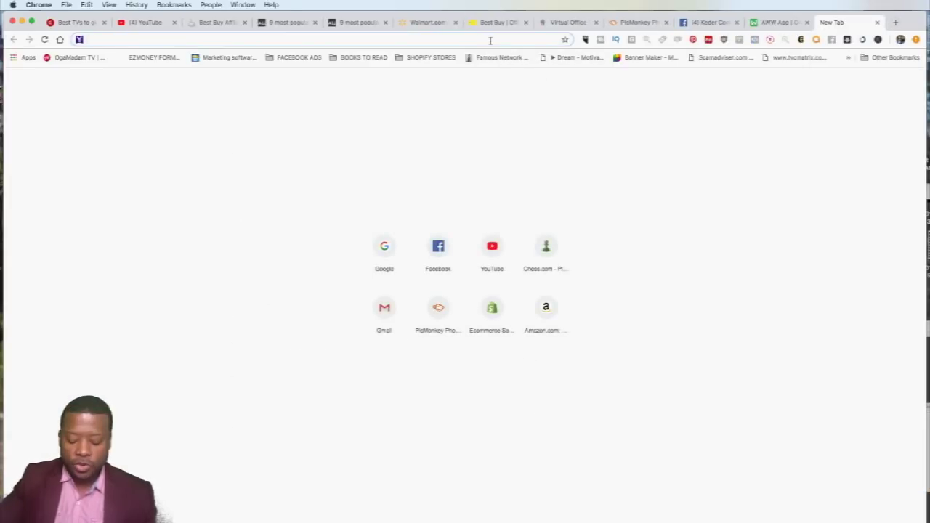
pyautogui.write('google.com')
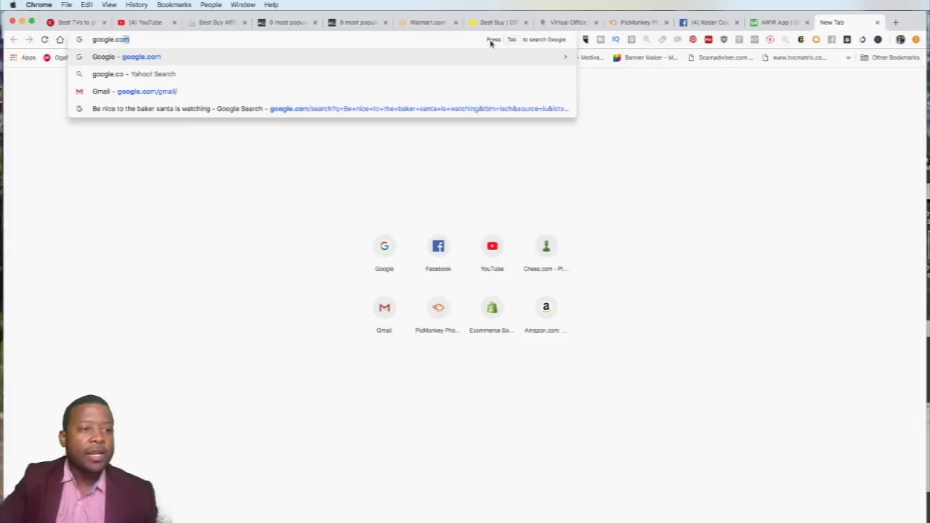
pyautogui.press('Return')
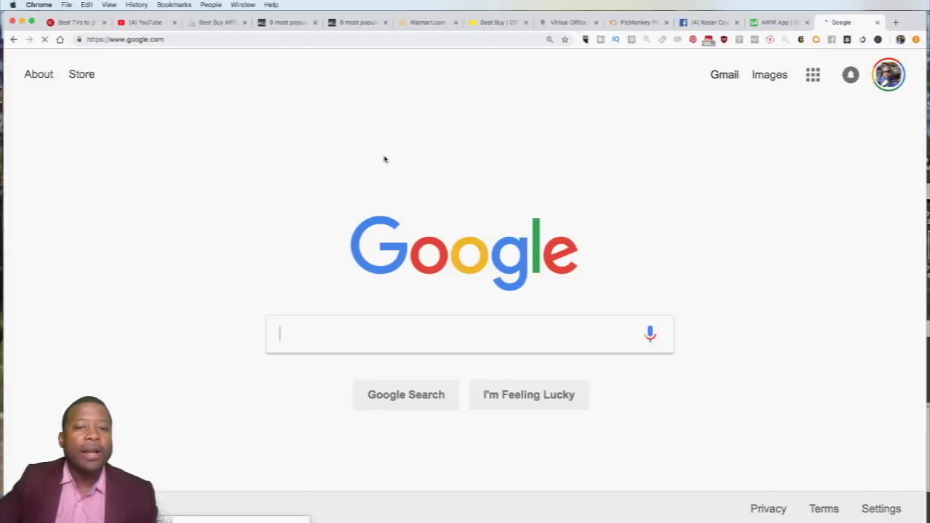
pyautogui.write('adw')
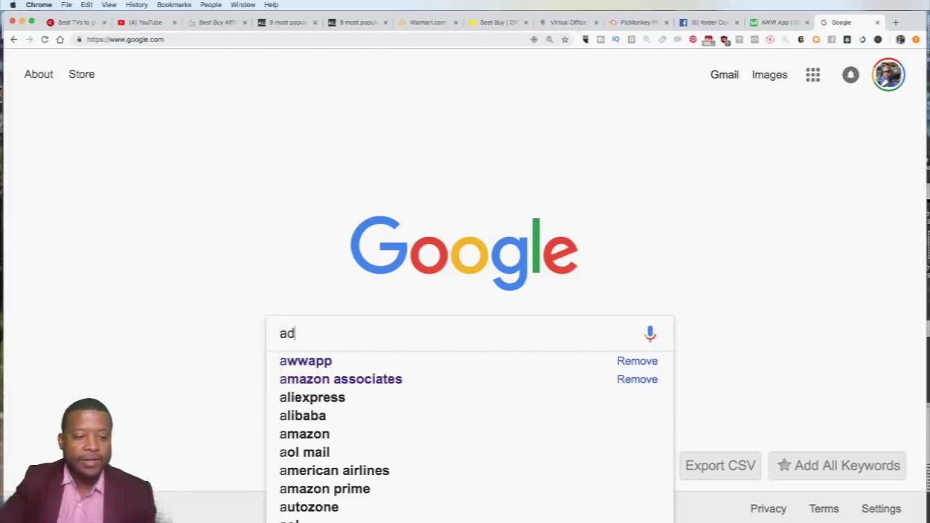
pyautogui.write('ords')
pyautogui.press('Return')
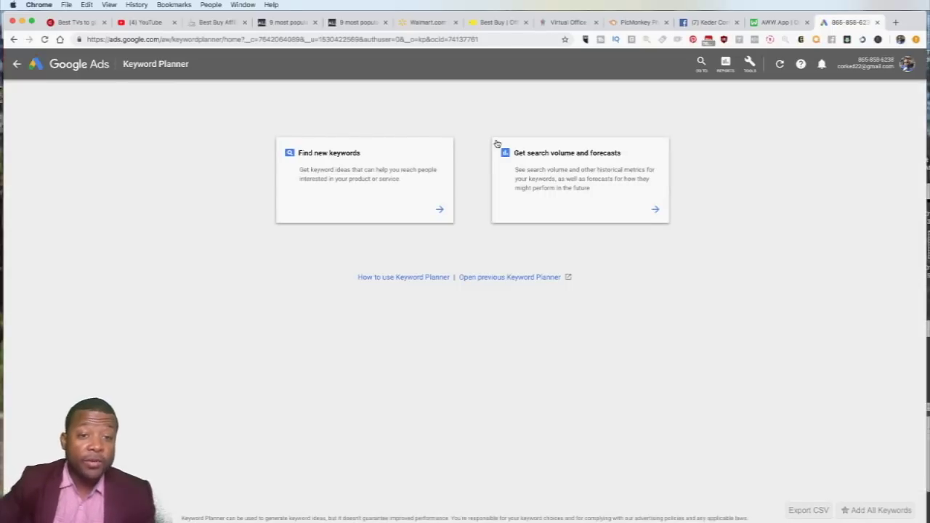
# - Request search volume and forecasts in Keyword Planner for the keyword "black friday tv deals"
pyautogui.click(607, 172)
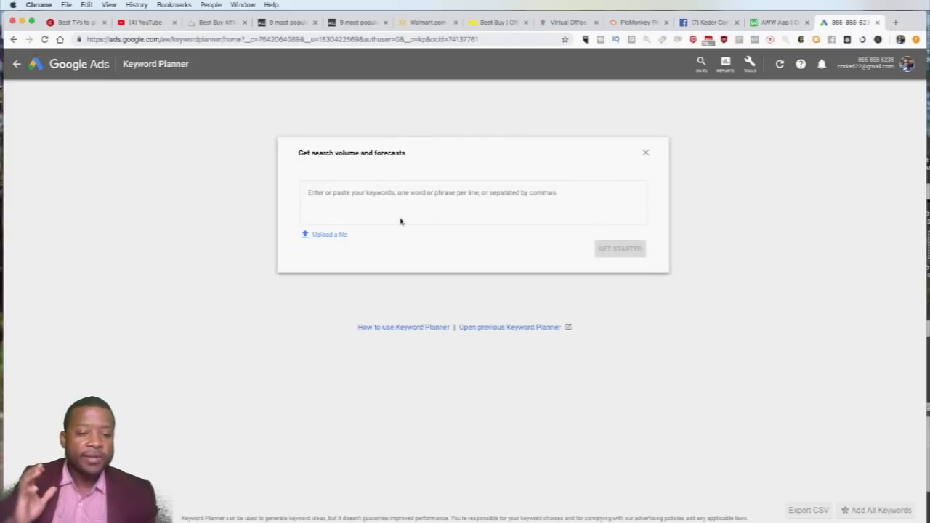
pyautogui.write('bal')
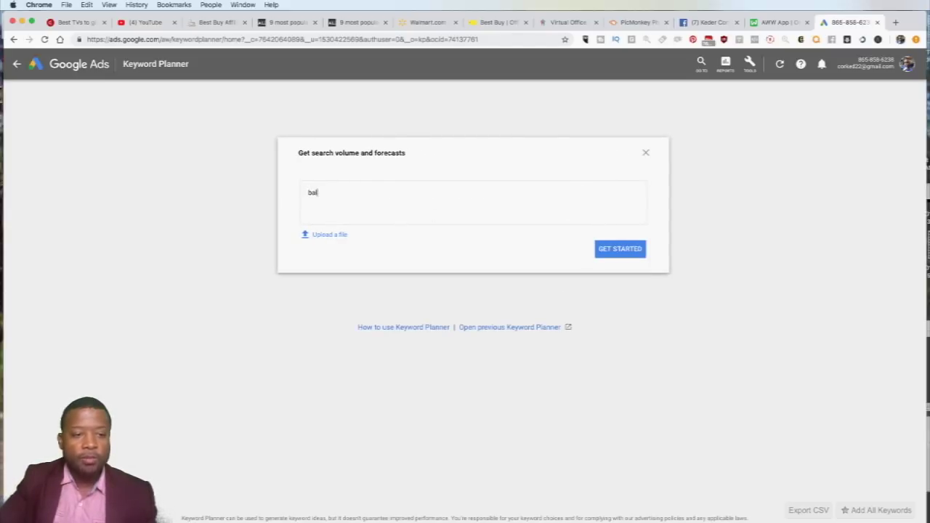
pyautogui.write('lac')
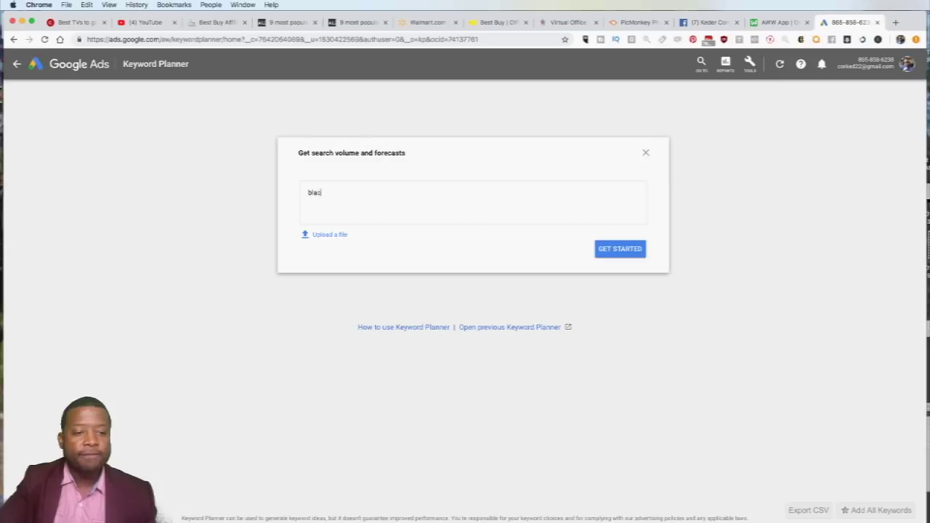
pyautogui.write('k friday')
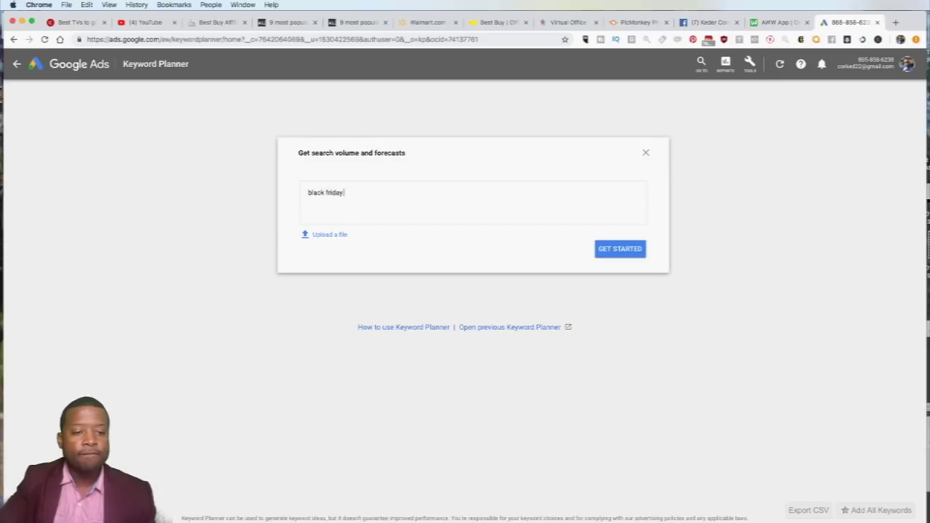
pyautogui.write(' tv s')
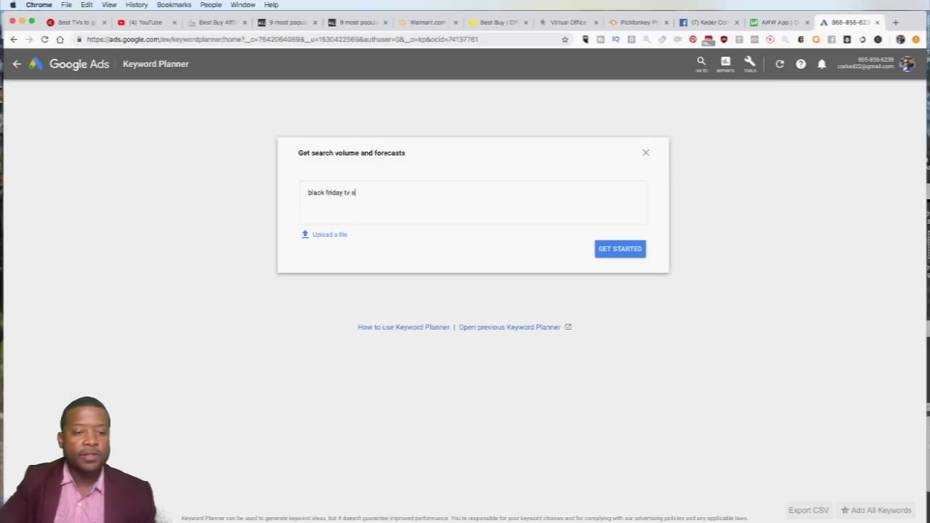
pyautogui.write('ales')
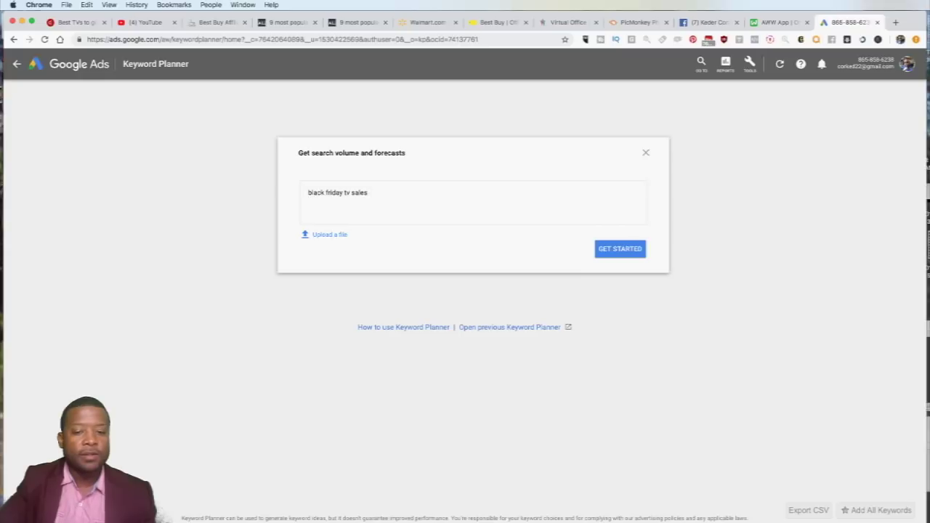
pyautogui.press('Return')
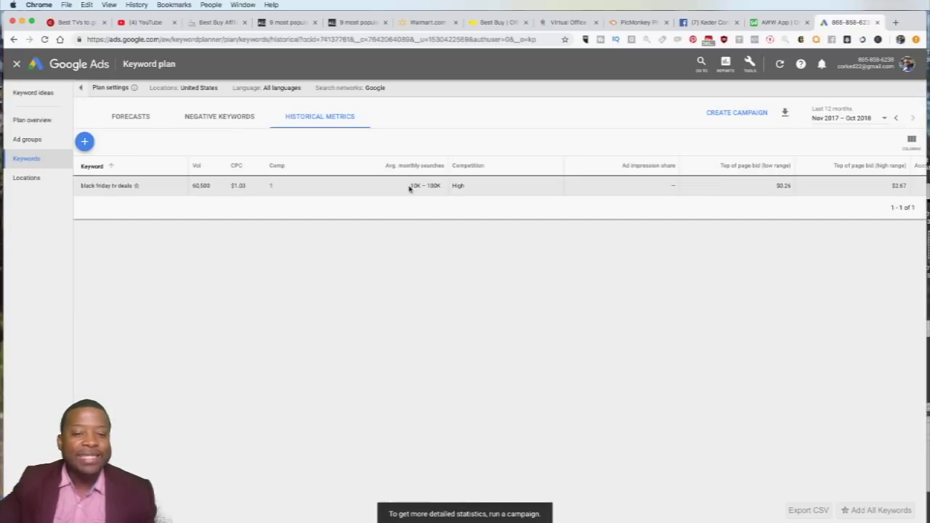
# - Examine the monthly searches and high-range bid for "black friday tv deals", plus the search volumes of the related Black Friday deals, ads and sales keywords
pyautogui.moveTo(409, 187); pyautogui.dragTo(448, 187)
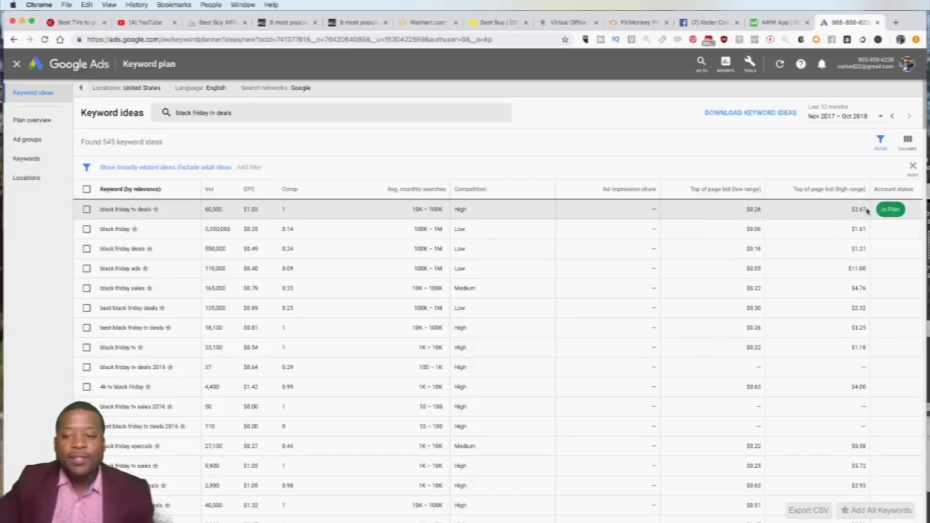
pyautogui.moveTo(854, 210); pyautogui.dragTo(865, 209)
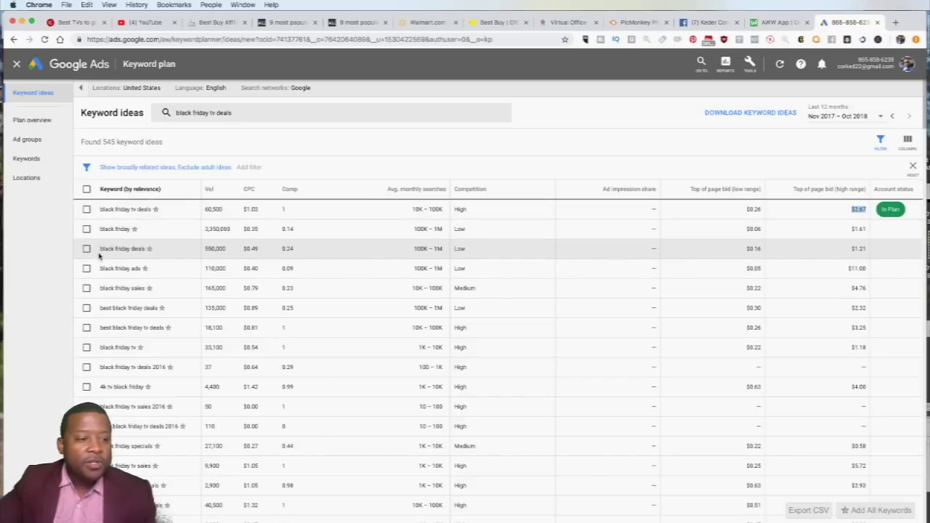
pyautogui.moveTo(99, 248); pyautogui.dragTo(151, 251)
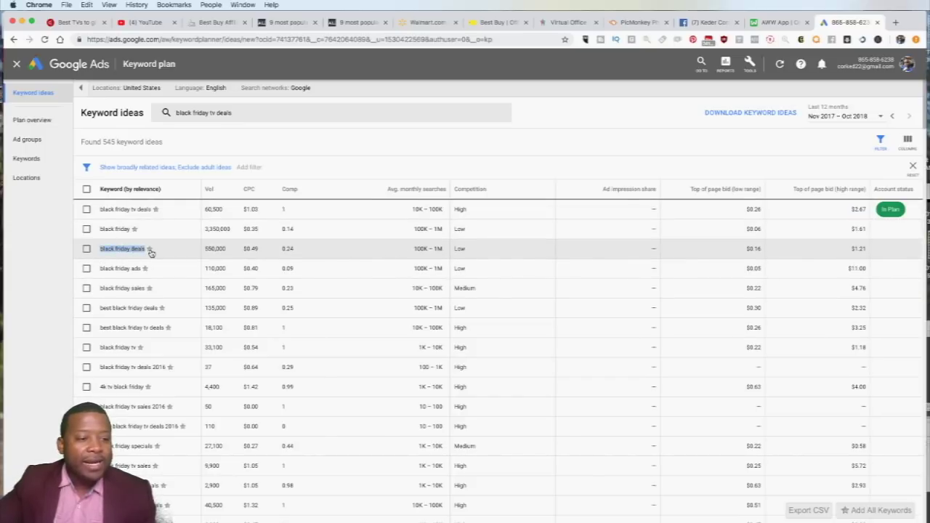
pyautogui.click(418, 251)
pyautogui.moveTo(417, 251); pyautogui.dragTo(449, 252)
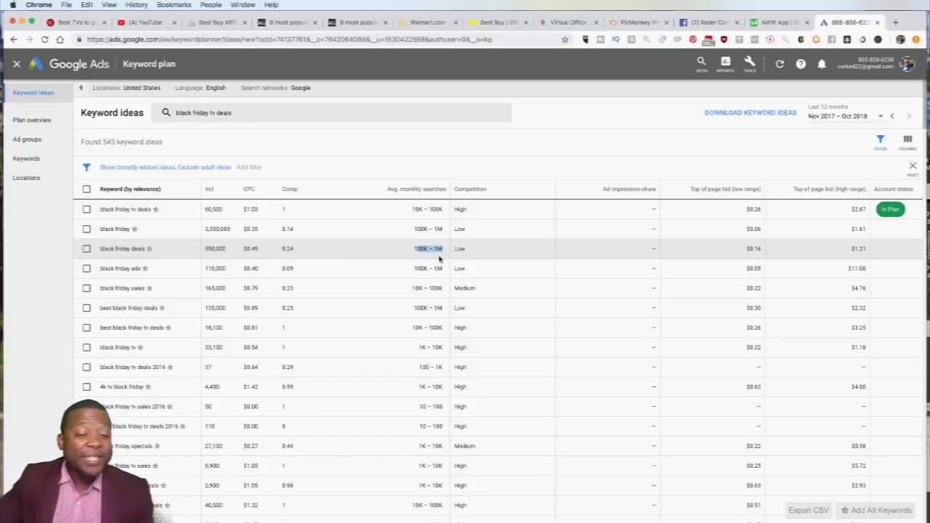
pyautogui.click(100, 268)
pyautogui.moveTo(100, 268); pyautogui.dragTo(133, 267)
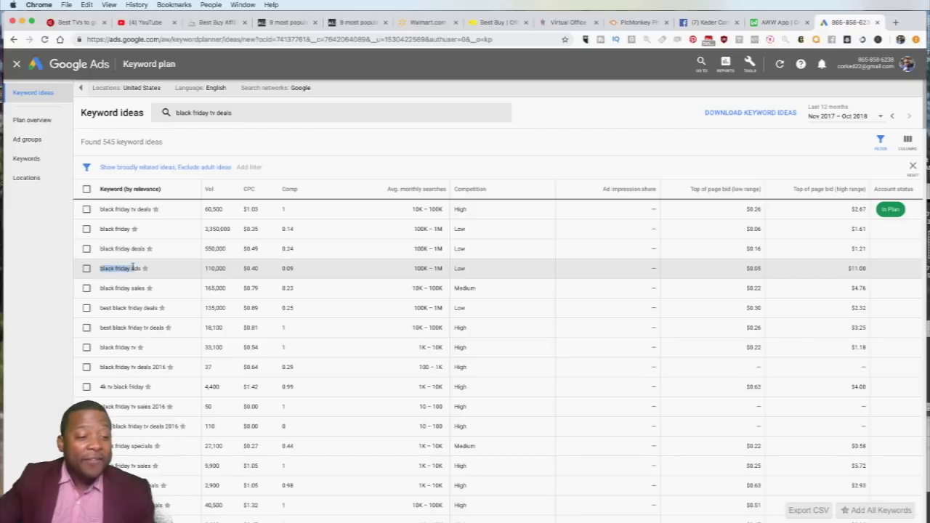
pyautogui.moveTo(407, 268); pyautogui.dragTo(465, 268)
pyautogui.moveTo(104, 288); pyautogui.dragTo(139, 288)
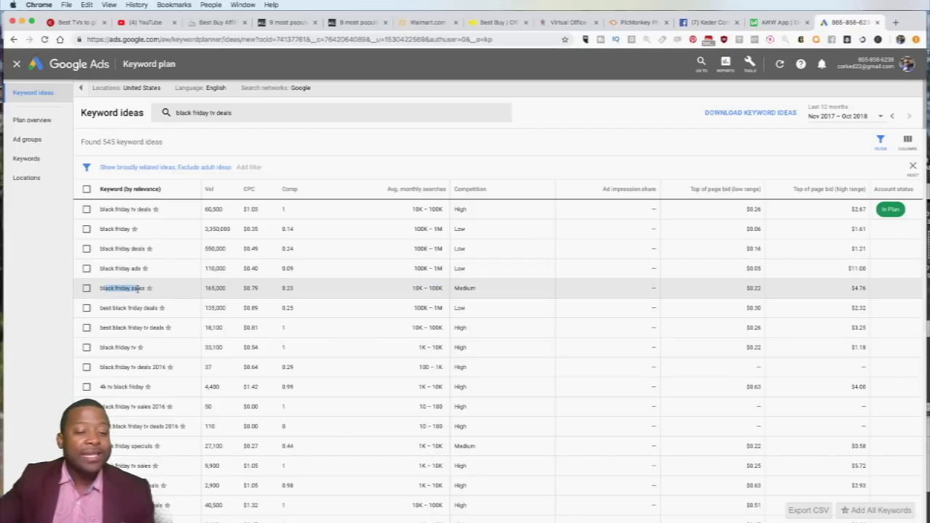
pyautogui.moveTo(421, 289); pyautogui.dragTo(440, 288)
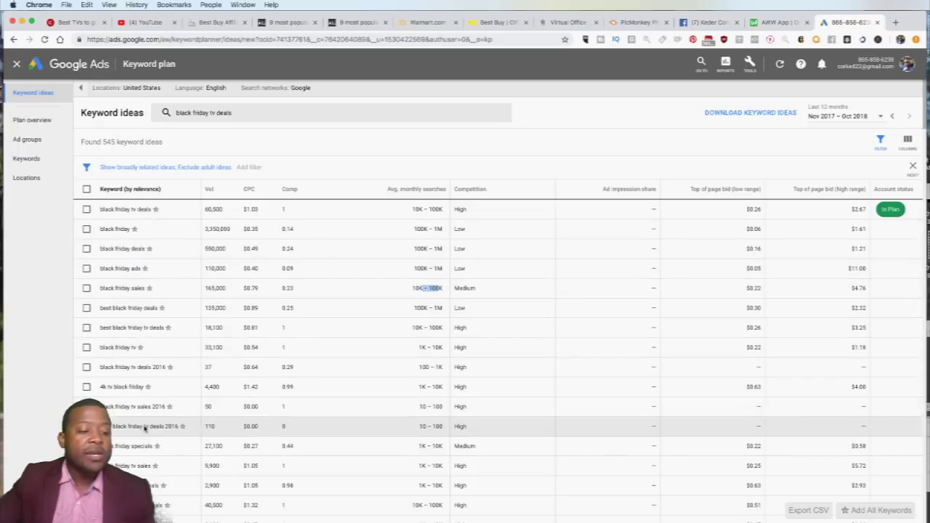
pyautogui.click(425, 289)
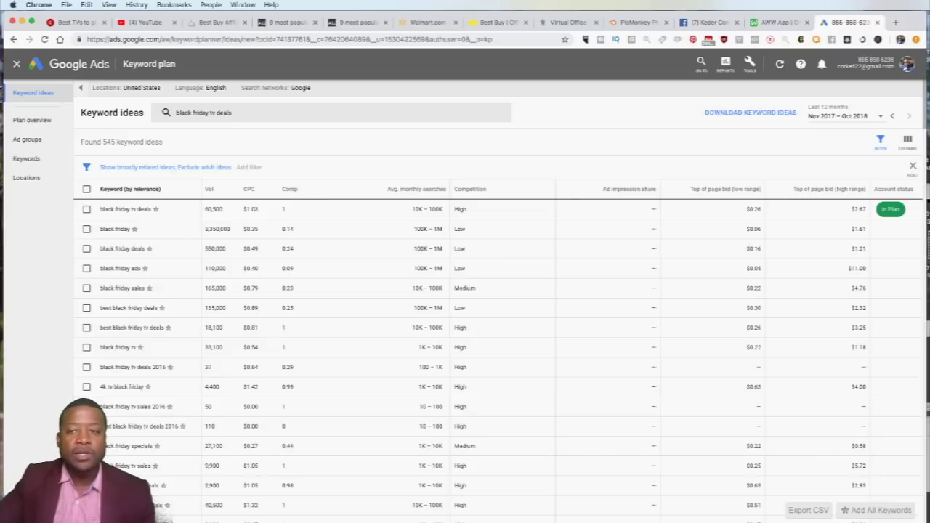
# - Open godaddy.com in a new browser tab
pyautogui.click(896, 24)
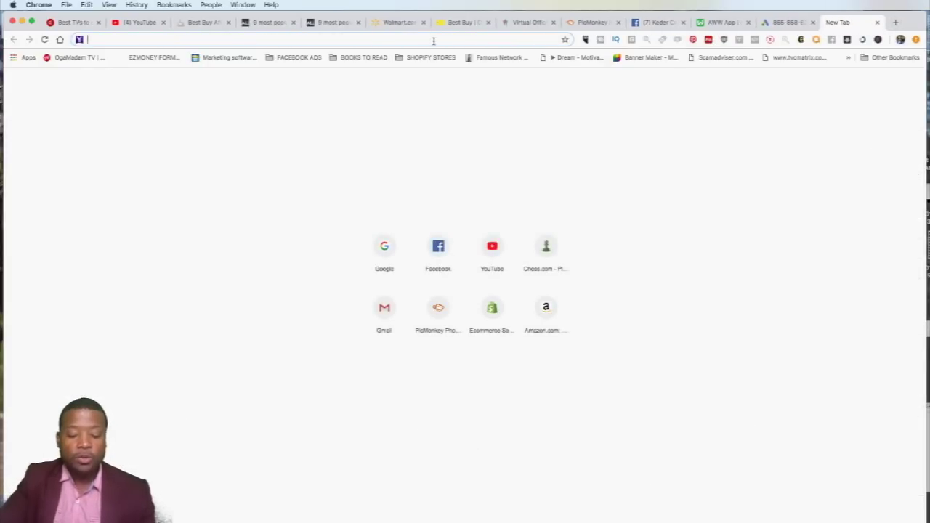
pyautogui.write('goog')
pyautogui.press('BackSpace')
pyautogui.press('BackSpace')
pyautogui.press('BackSpace')
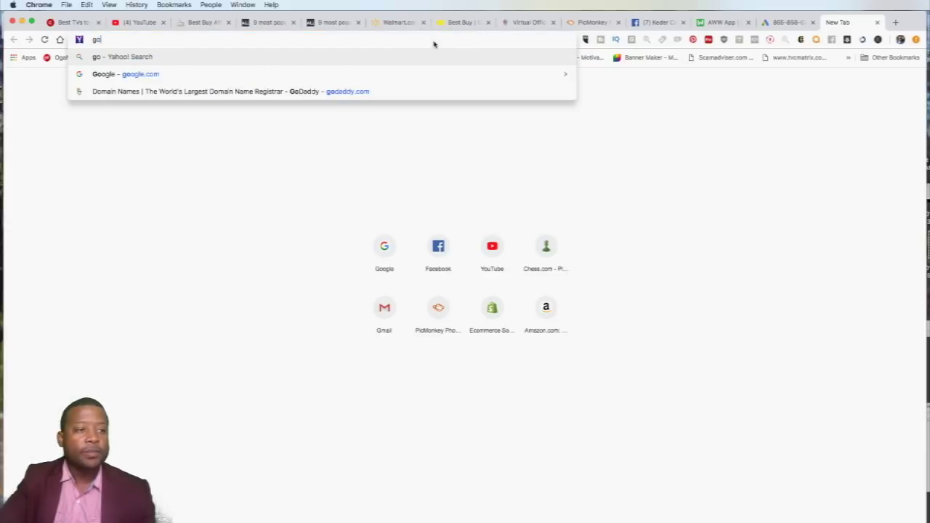
pyautogui.write('daddy.com')
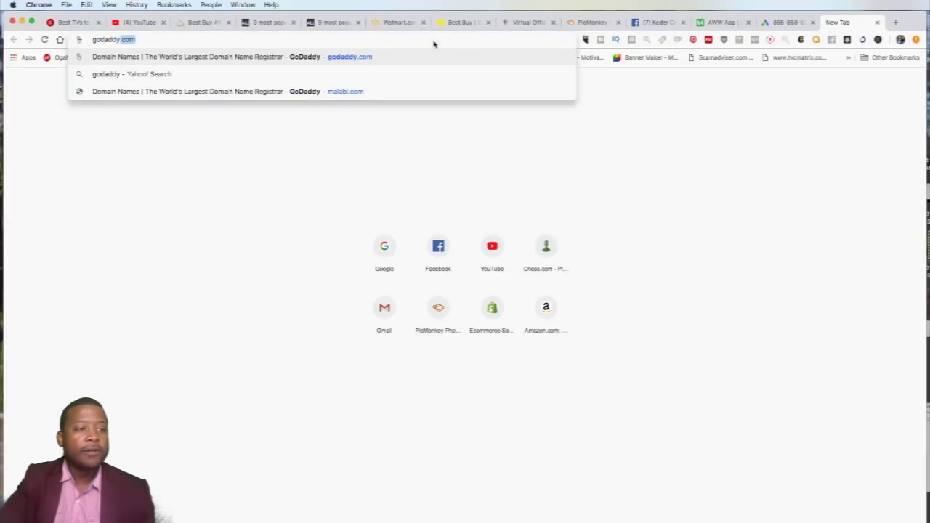
pyautogui.press('Return')
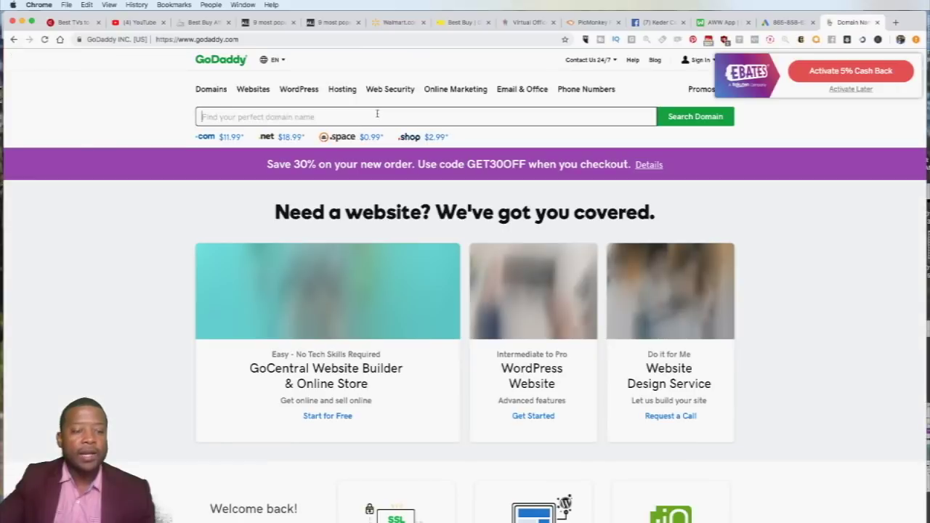
# - Search for the domain blackfridaytvdeals.com and check its purchase price
pyautogui.click(377, 114)
pyautogui.write('bla')
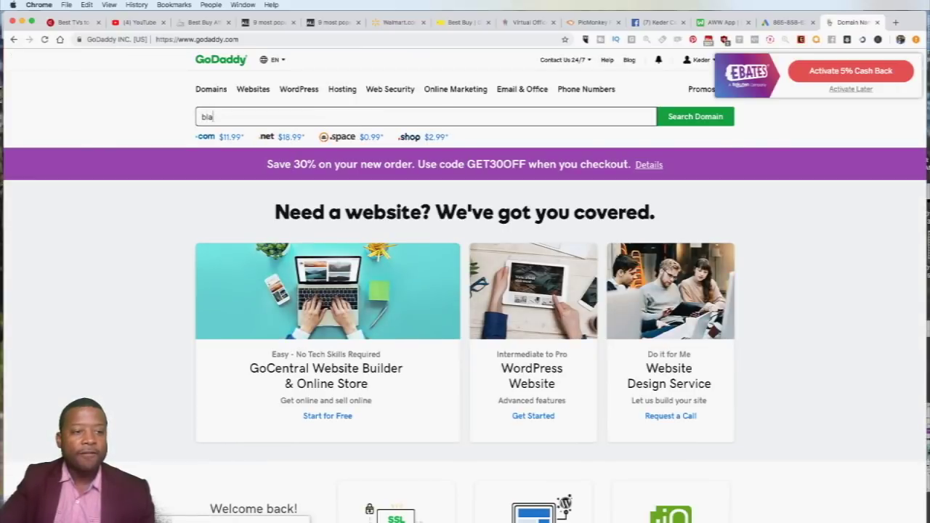
pyautogui.write('ckfriday')
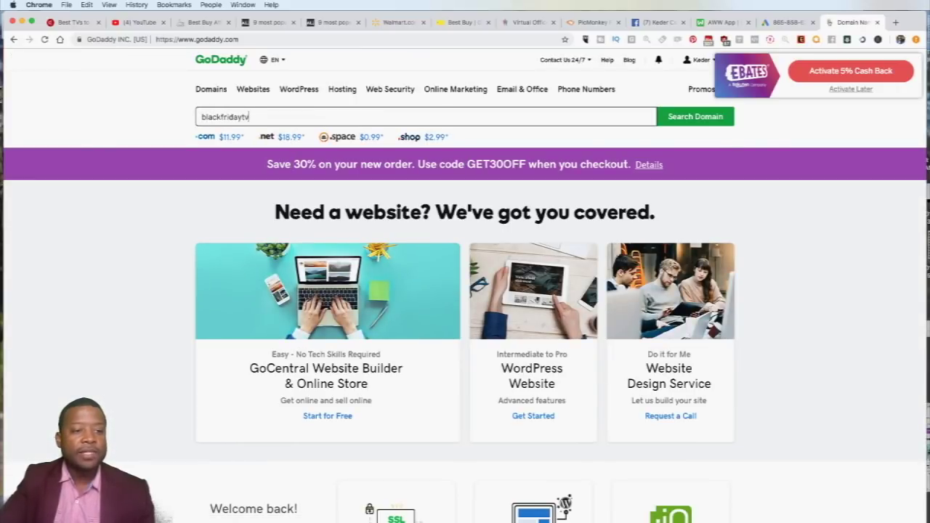
pyautogui.write('tv')
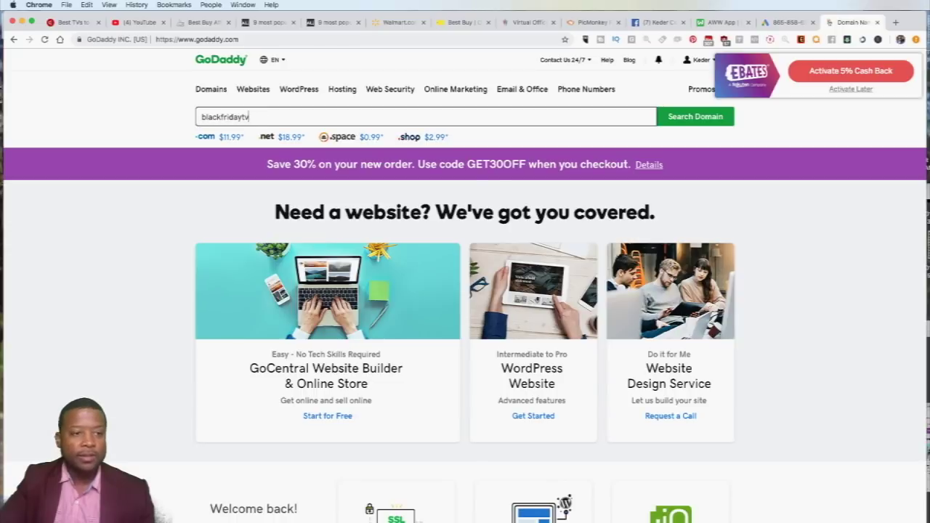
pyautogui.write('deals.com')
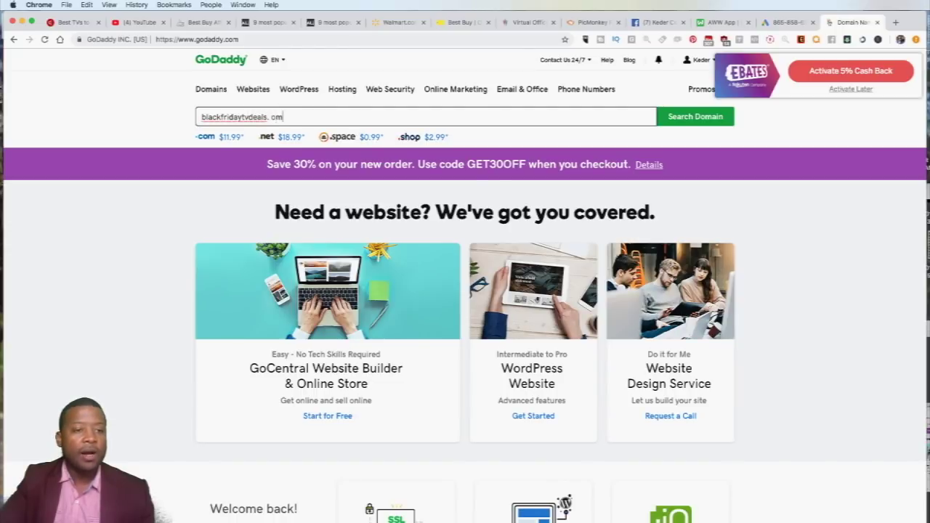
pyautogui.press('Return')
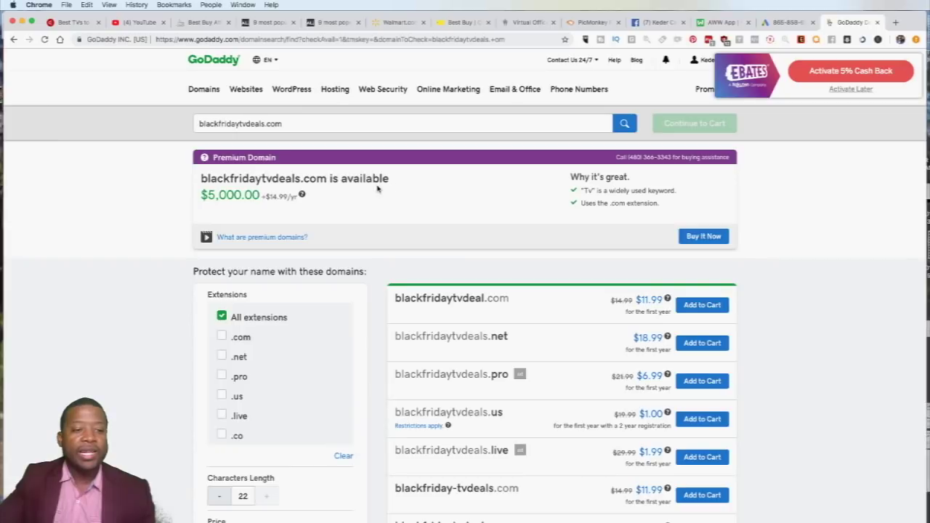
pyautogui.moveTo(201, 195); pyautogui.dragTo(298, 197)
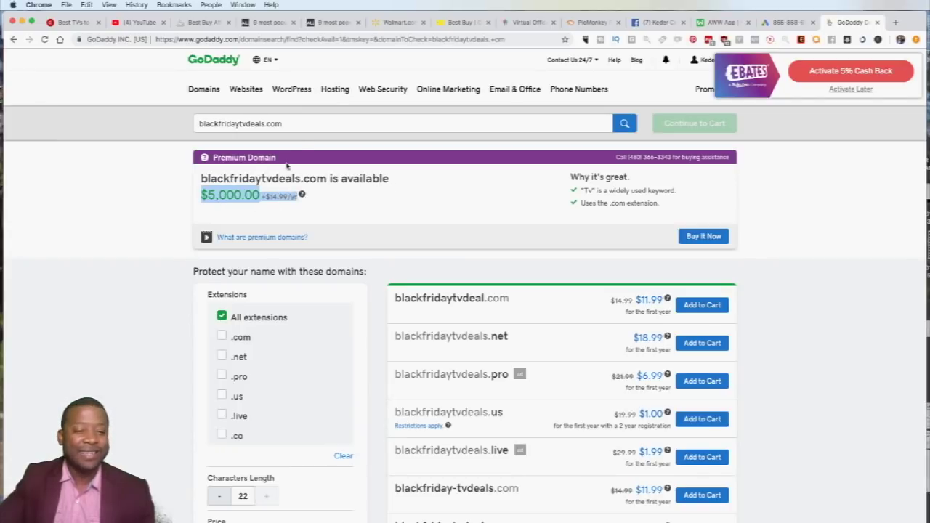
# - Search for "blackfridaytvdeals.com2018" and add the domain blackfridaytvdealscom2018.com to the cart
pyautogui.click(297, 122)
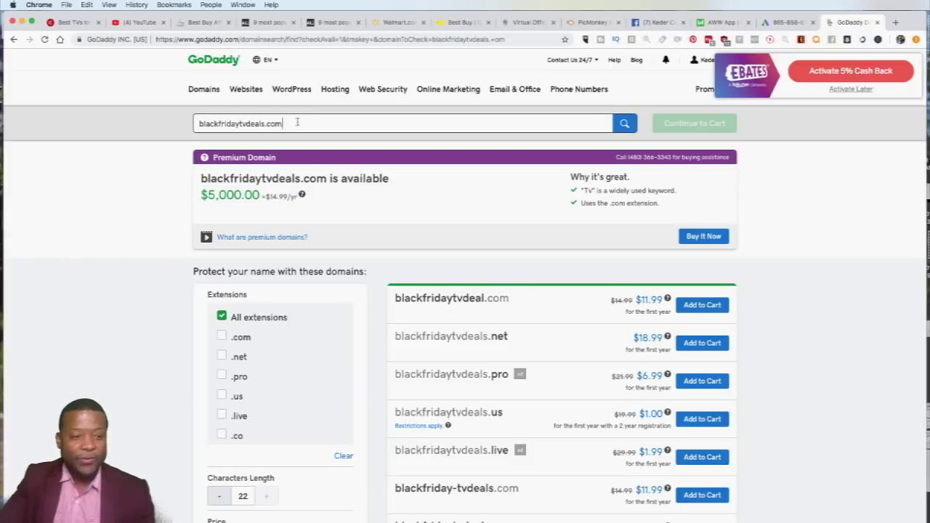
pyautogui.write('2018')
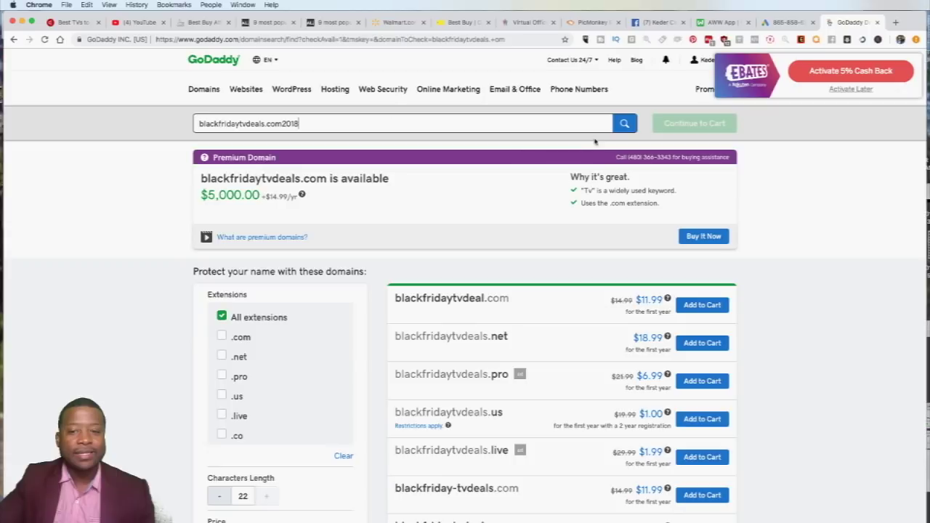
pyautogui.click(631, 127)
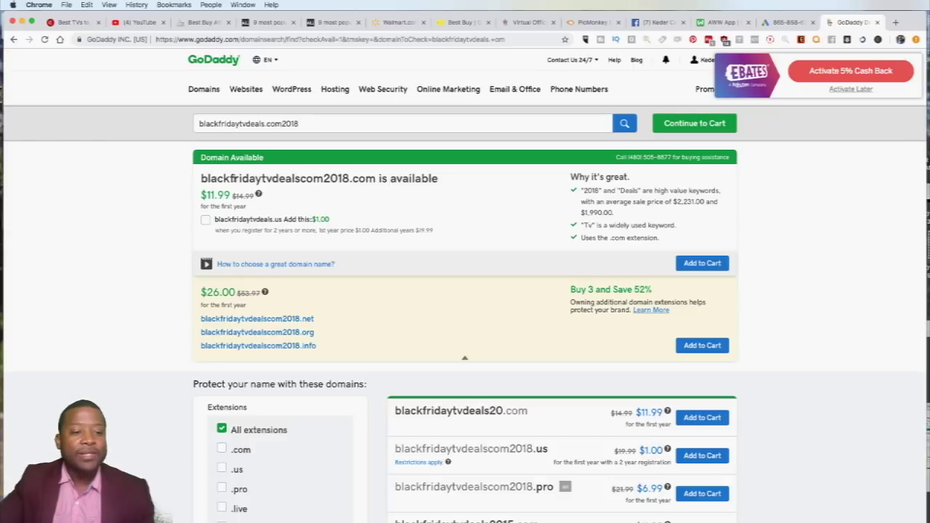
pyautogui.moveTo(204, 181); pyautogui.dragTo(351, 180)
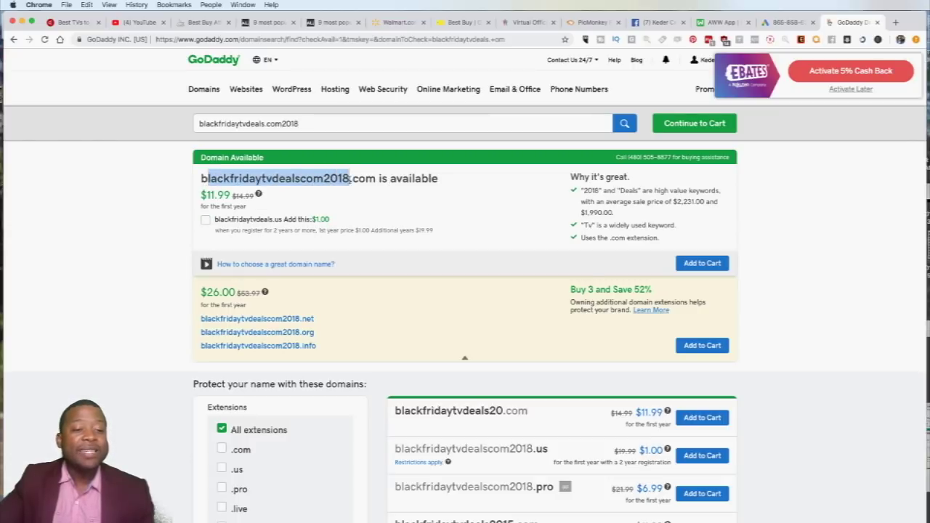
pyautogui.click(708, 264)
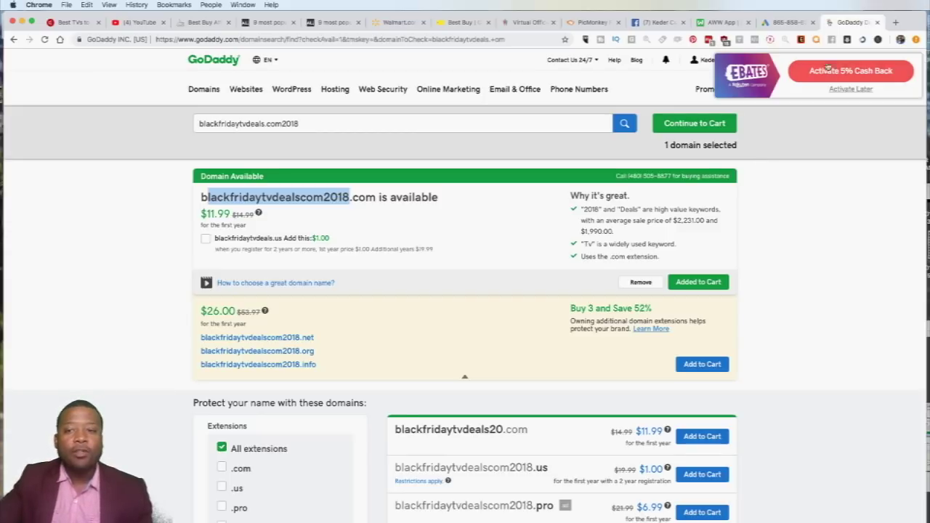
# - Open builderall.com in a new browser tab
pyautogui.click(895, 24)
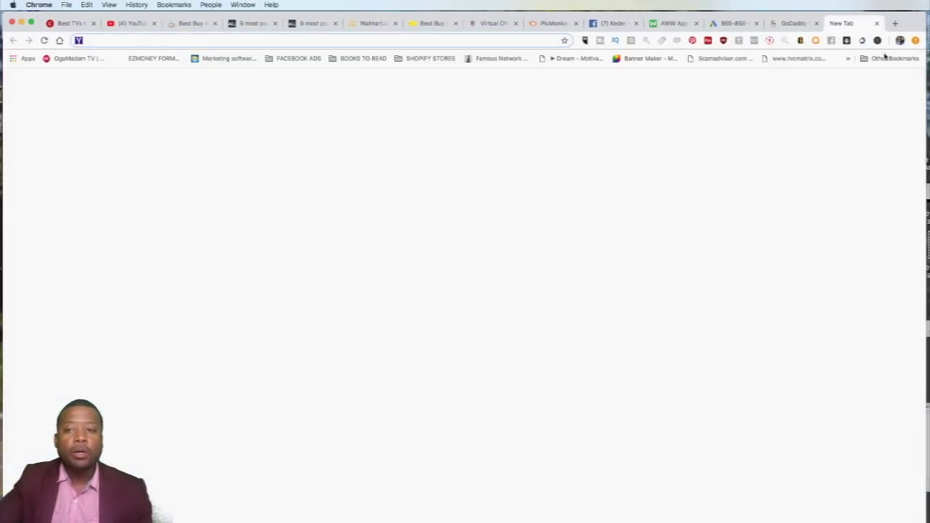
pyautogui.write('b')
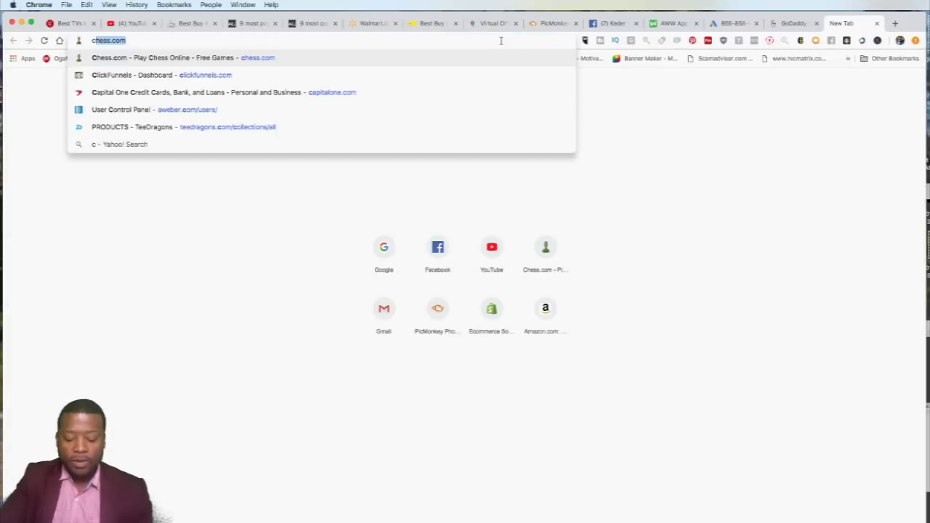
pyautogui.write('ui')
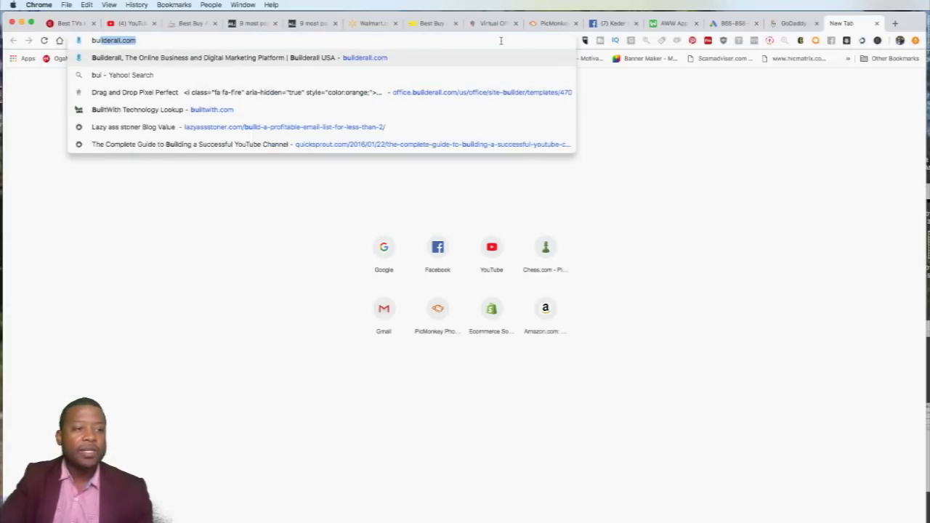
pyautogui.press('Right')
pyautogui.press('Return')
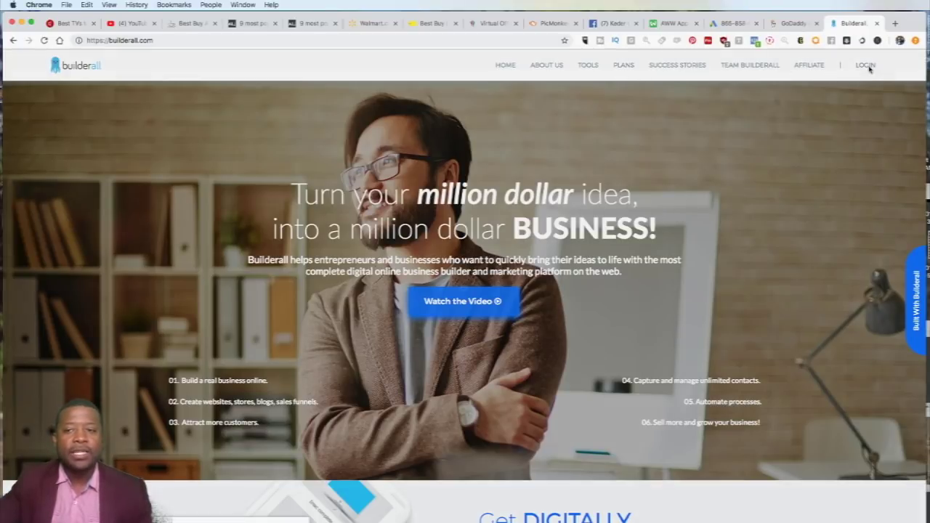
# - Log in to the Builderall account with the saved e-mail and password for office.builderall.com
pyautogui.click(866, 65)
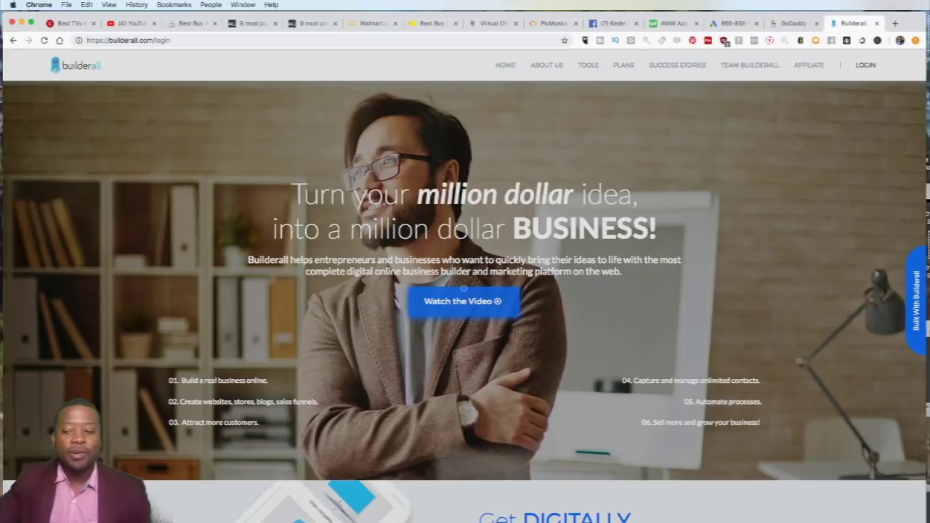
pyautogui.click(296, 219)
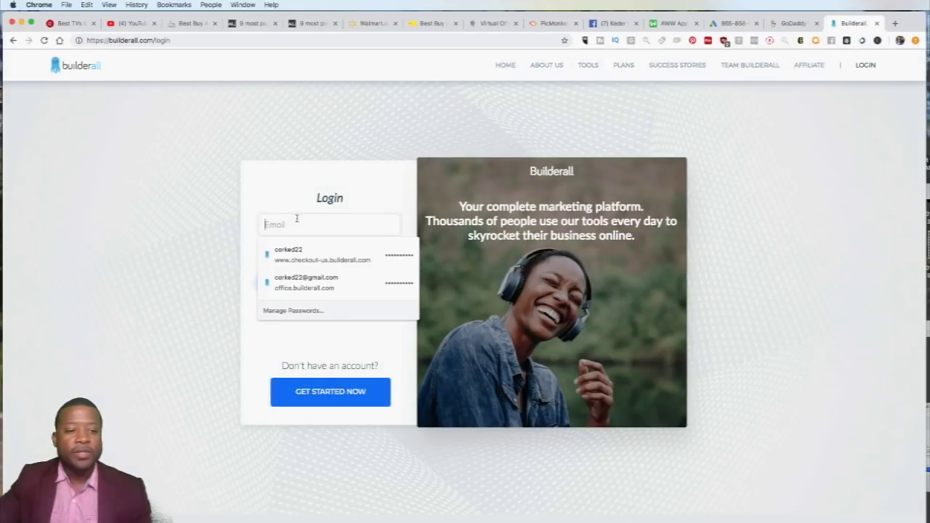
pyautogui.click(322, 287)
pyautogui.click(317, 281)
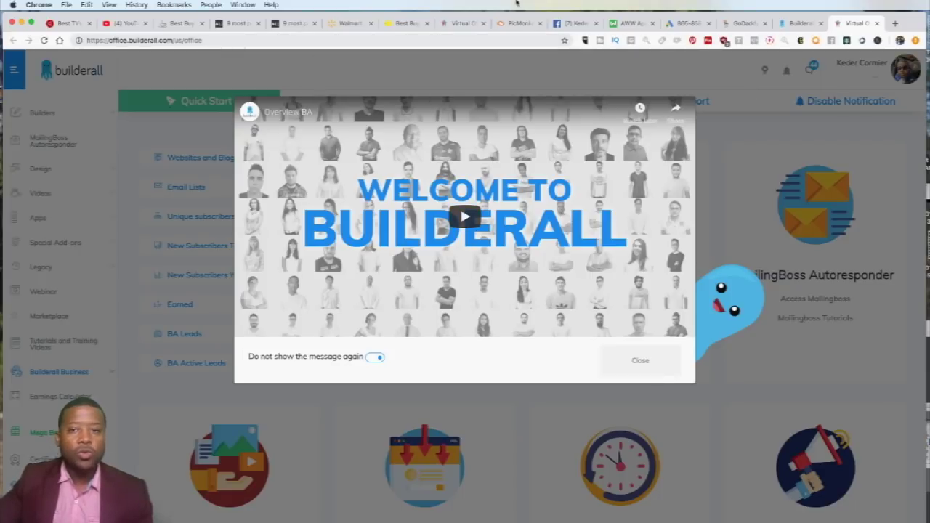
# - Switch to the AWW board and add the text "- Find a niche or Product we want to sell" below "$5 BILLIONS"
pyautogui.click(627, 24)
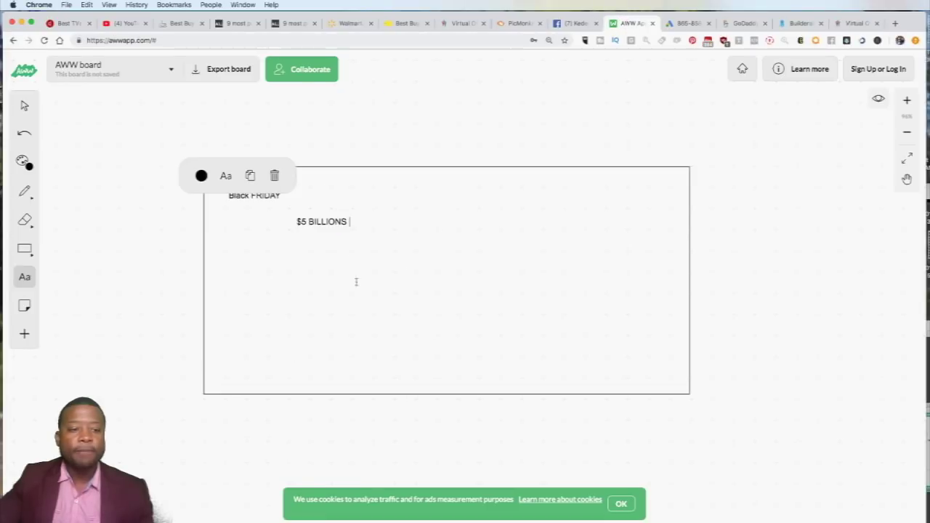
pyautogui.click(297, 244)
pyautogui.write('Beco')
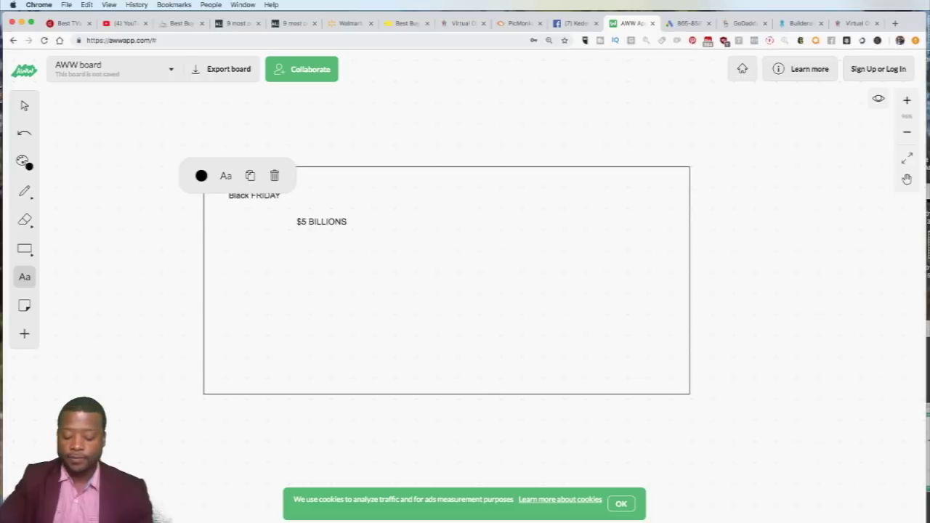
pyautogui.write('na')
pyautogui.press('BackSpace')
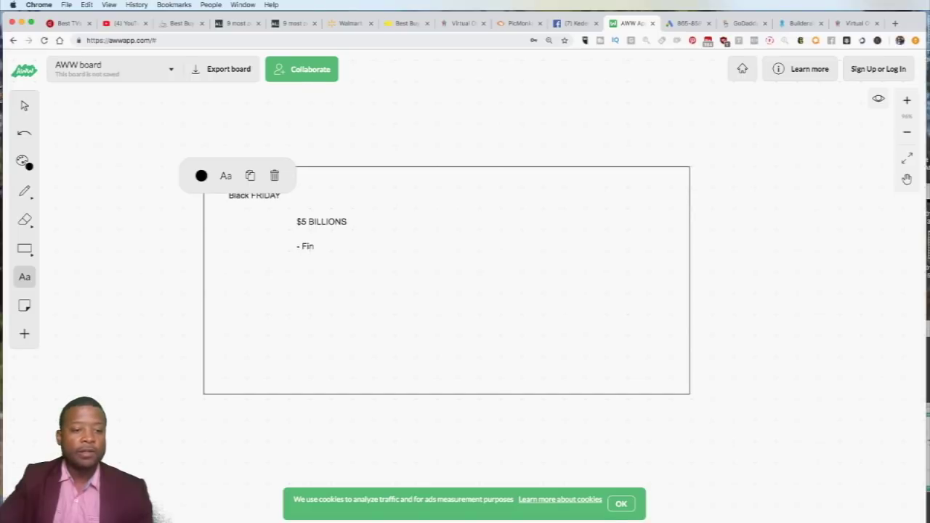
pyautogui.write('d a niche or')
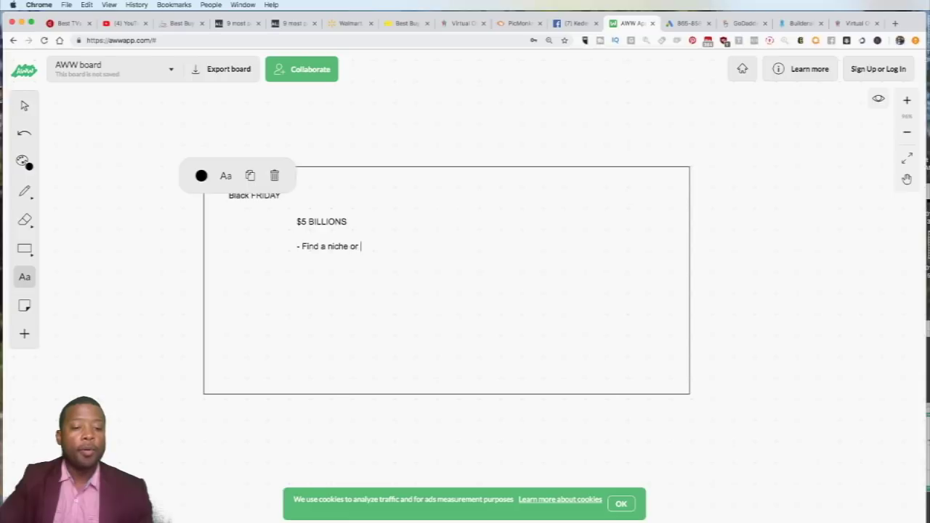
pyautogui.write(' Product w')
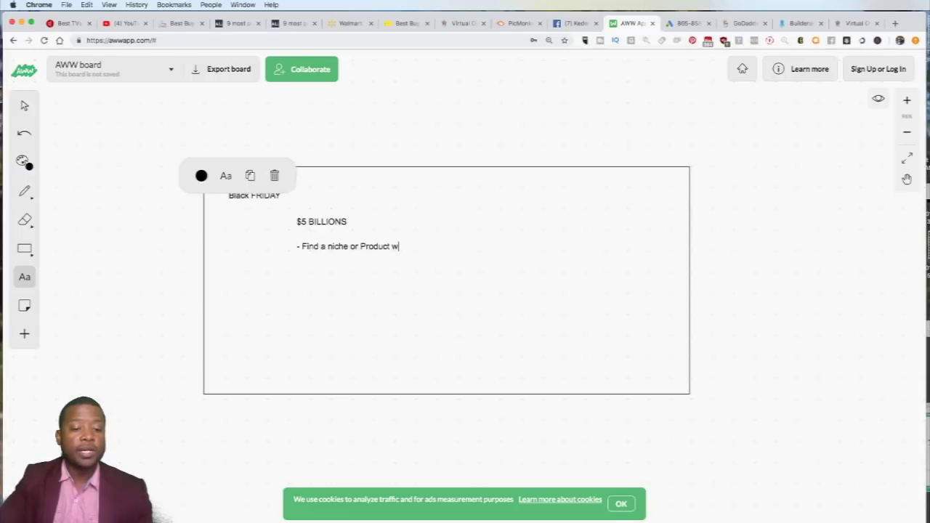
pyautogui.write('e want to sell')
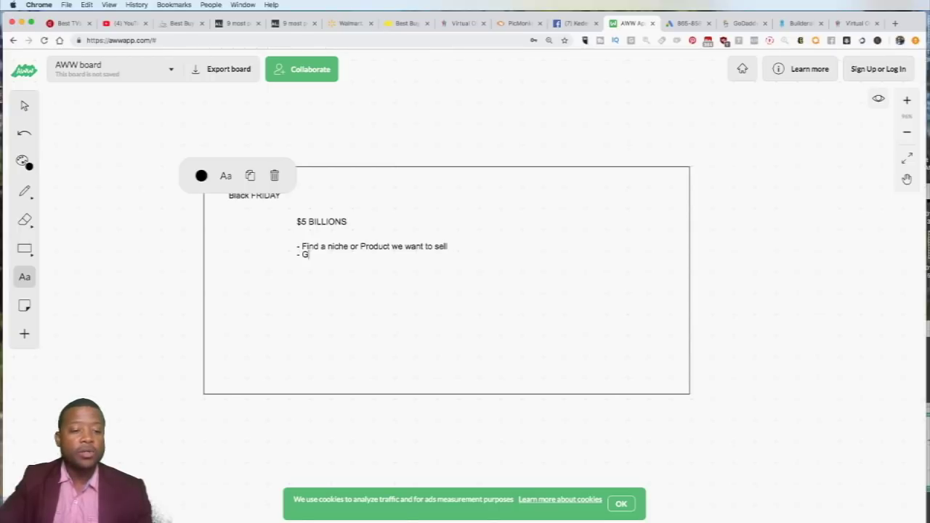
# - Add a second line to the board note reading "- Get a domain for Black Friday or Cyber Monday"
pyautogui.write('om')
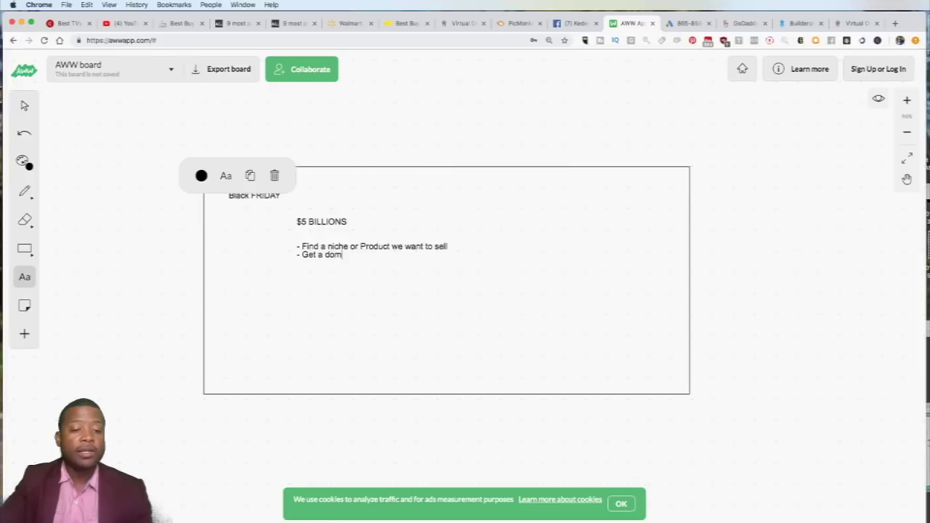
pyautogui.write('ain for Bl')
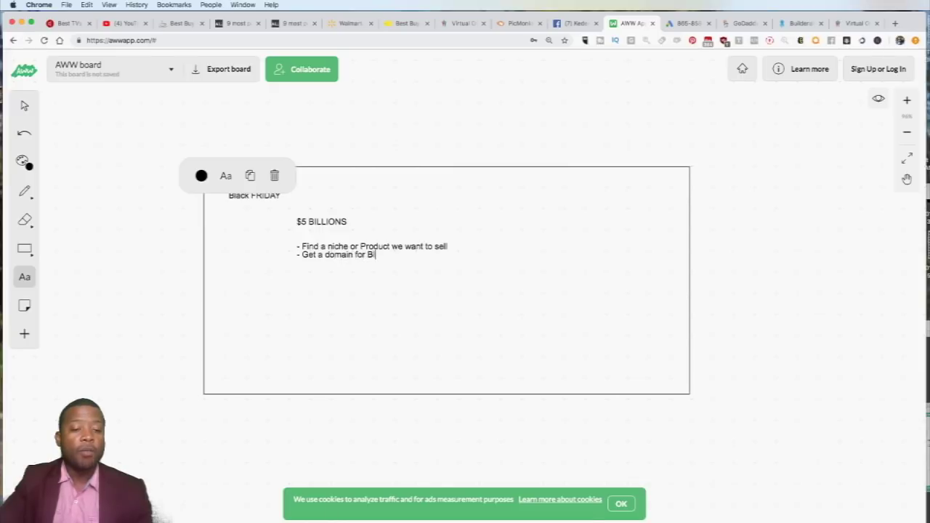
pyautogui.write('ack Friday o')
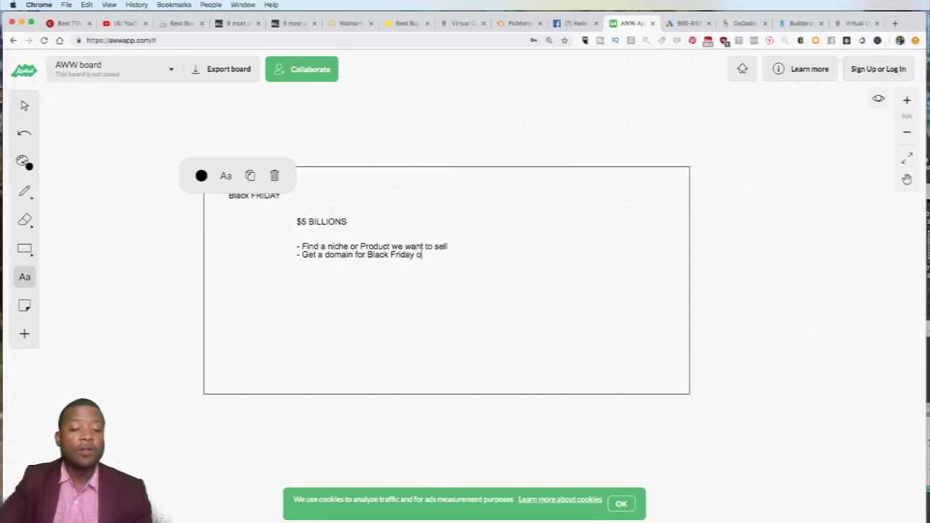
pyautogui.write('r Cyber')
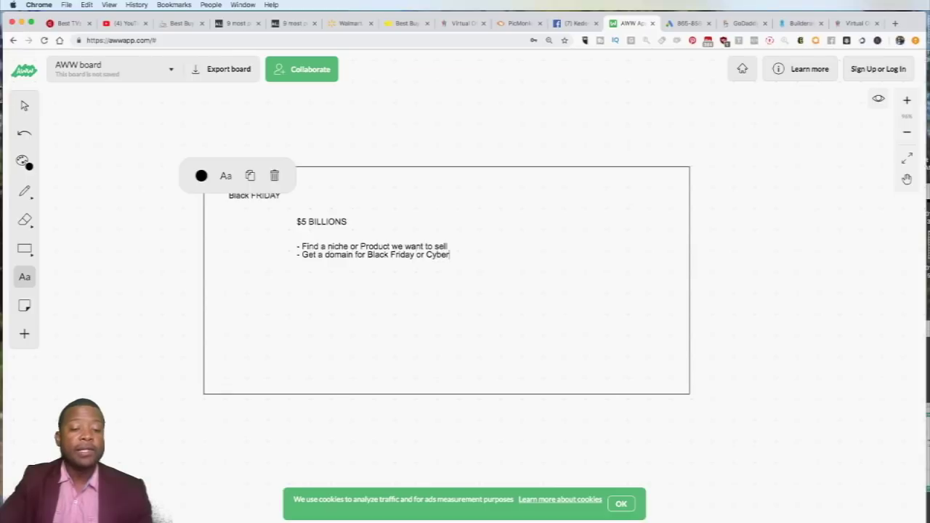
pyautogui.write(' Monday')
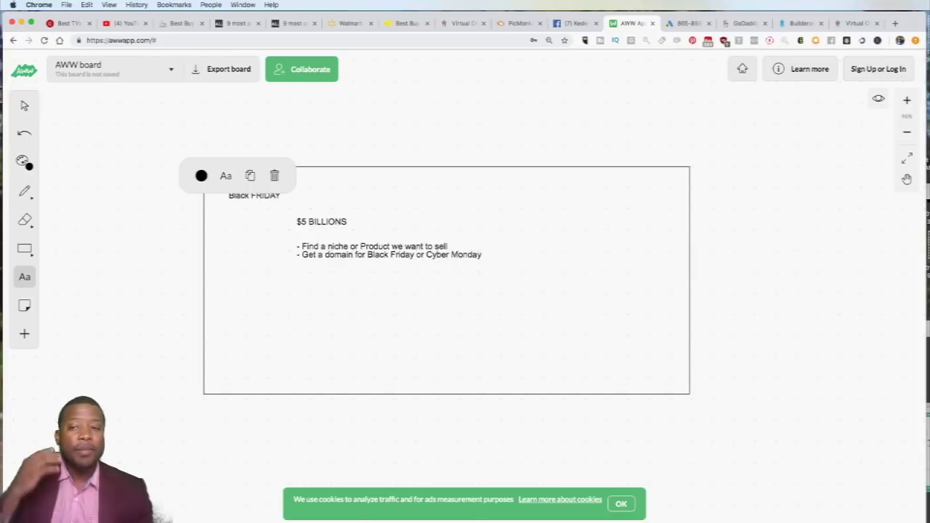
# - Search Google for "leandomainsearch" in a new browser tab and open the Lean Domain Search website
pyautogui.click(896, 23)
pyautogui.write('lean')
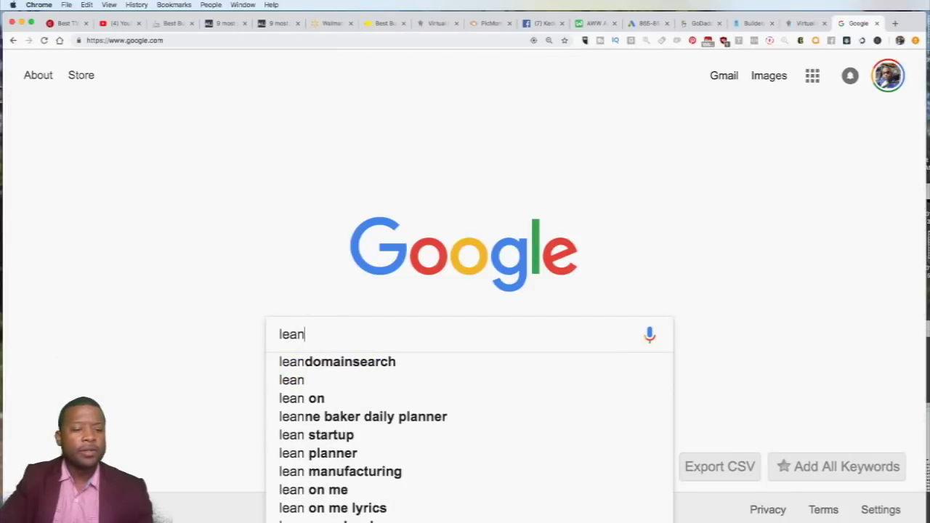
pyautogui.write('do')
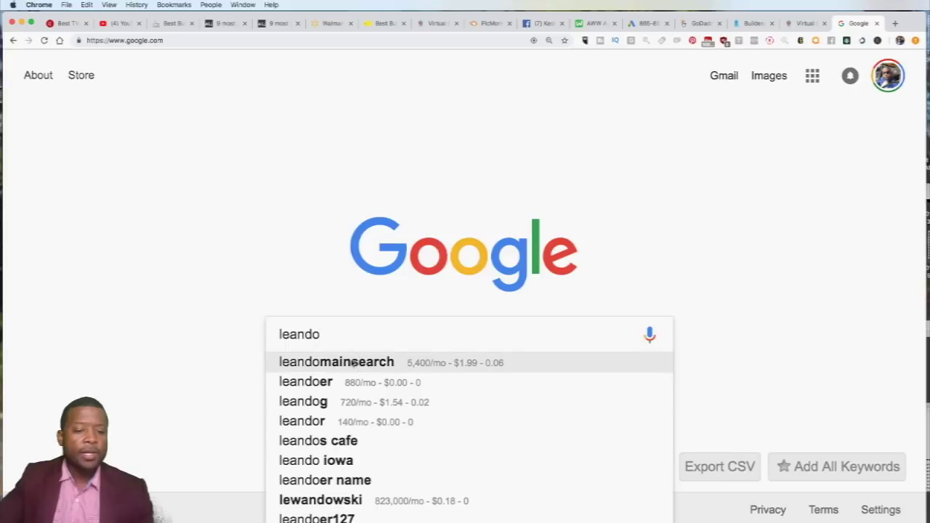
pyautogui.click(354, 362)
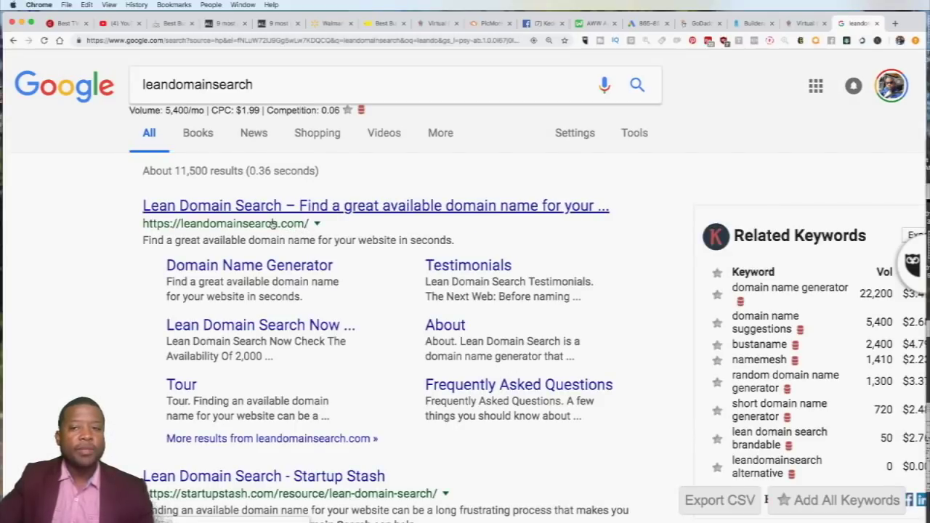
pyautogui.click(304, 209)
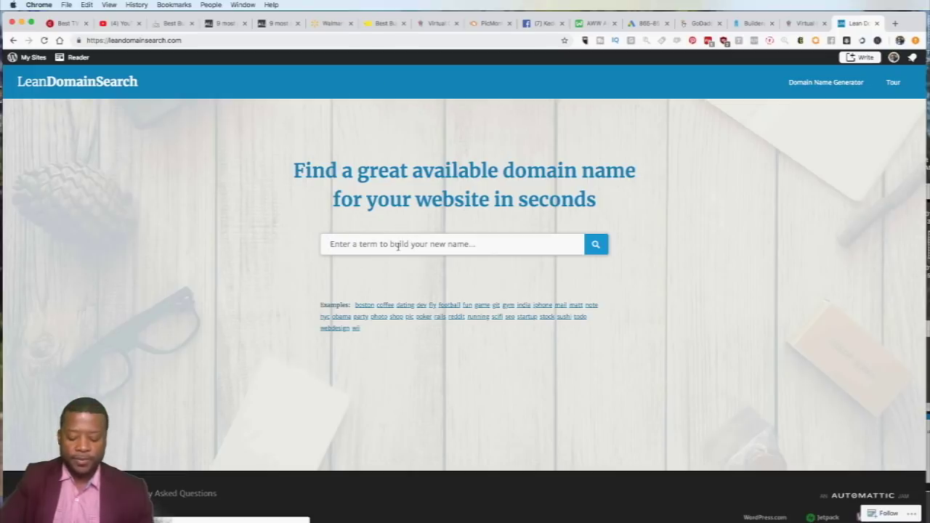
# - Search Lean Domain Search for available domain names containing "blakckfridaydeals"
pyautogui.write('blakckf')
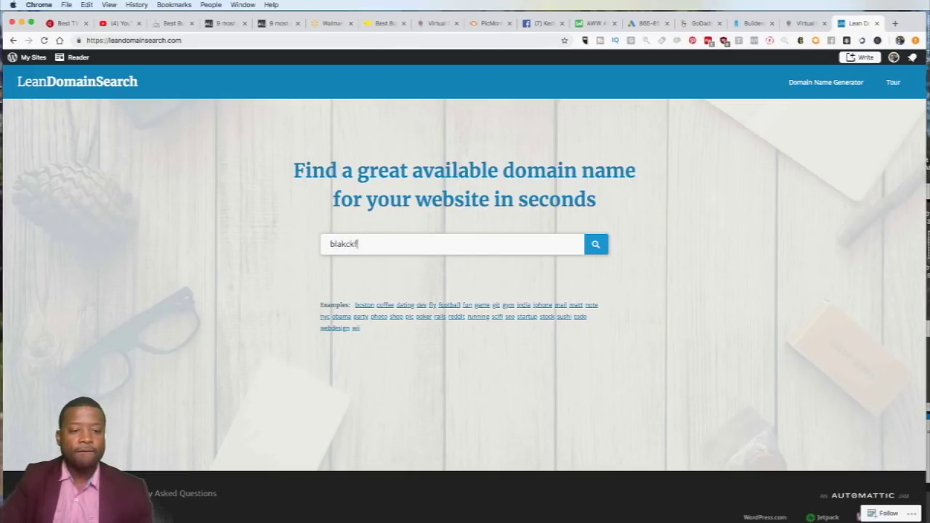
pyautogui.write('ridaydeals')
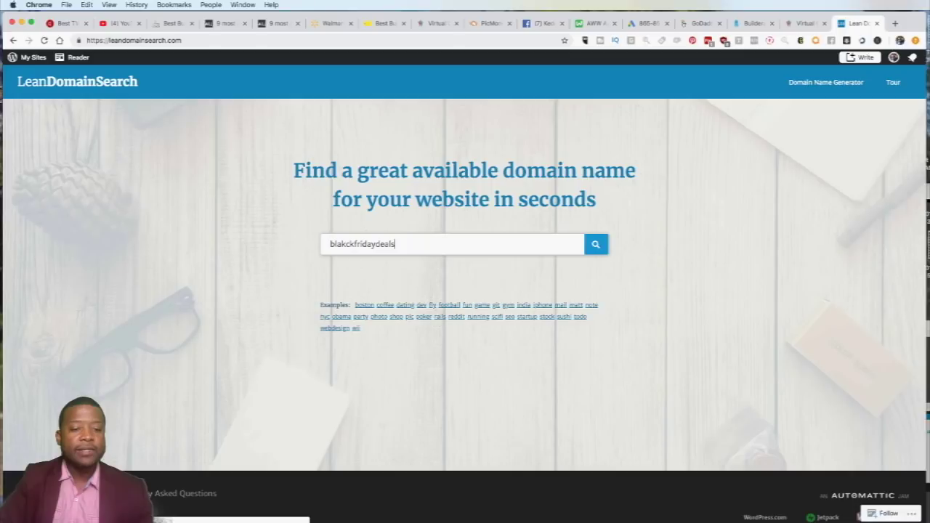
pyautogui.press('Return')
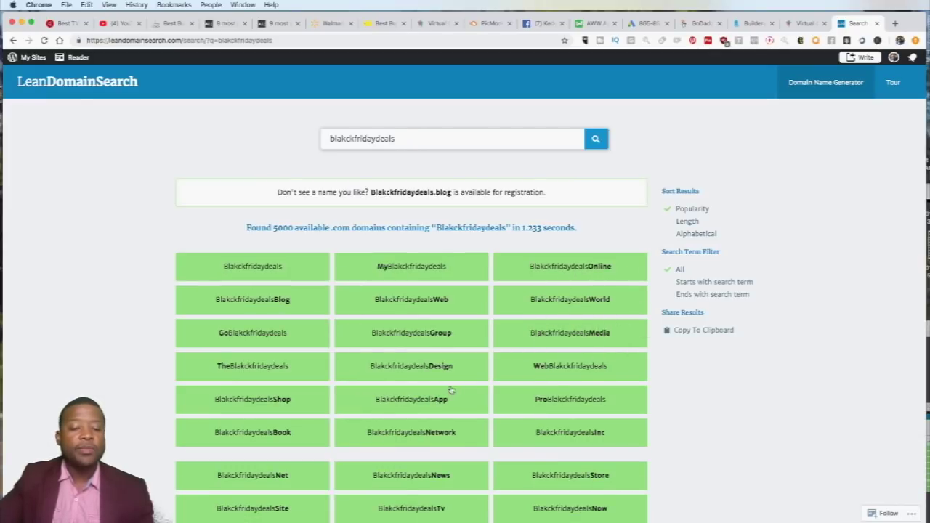
# - View the registration options for BlakckfridaydealsApp.com and BlakckfridaydealsNews.com, closing each one after checking it
pyautogui.scroll(-3, 451, 391)
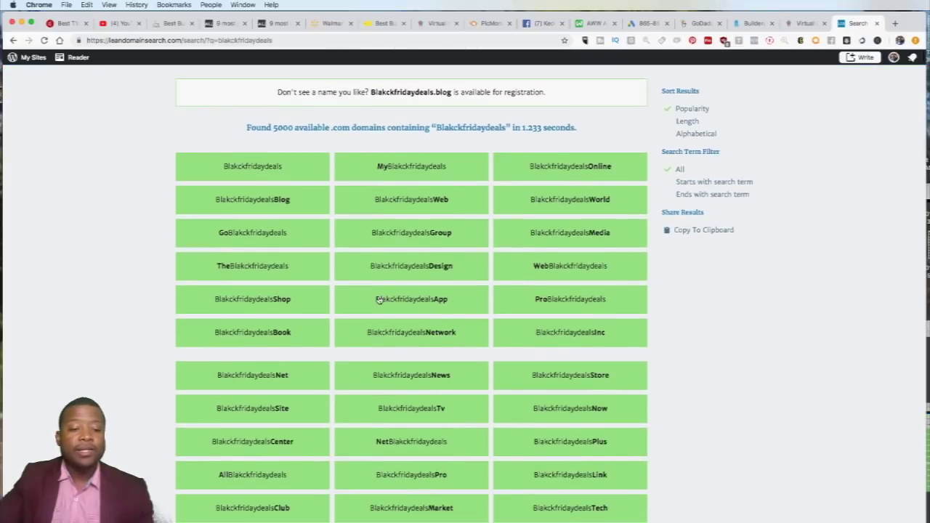
pyautogui.click(452, 303)
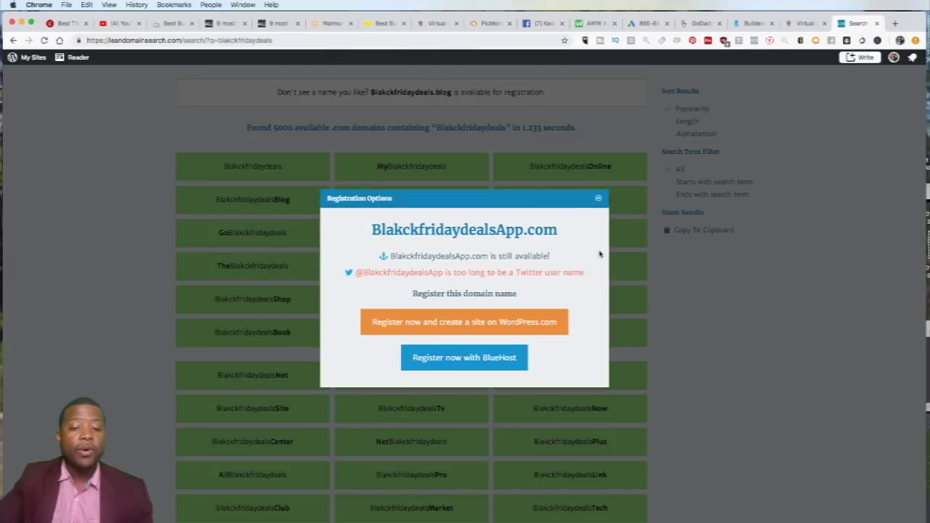
pyautogui.click(598, 198)
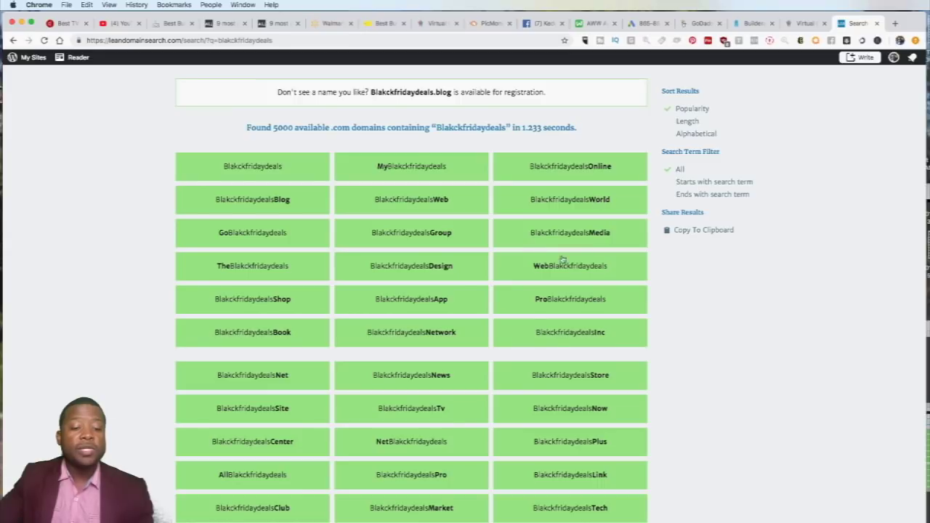
pyautogui.click(436, 377)
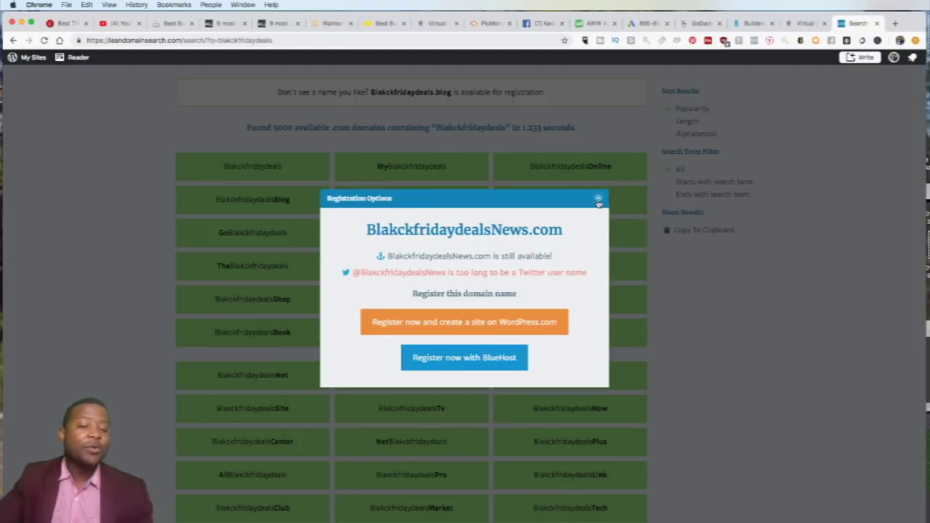
pyautogui.click(598, 199)
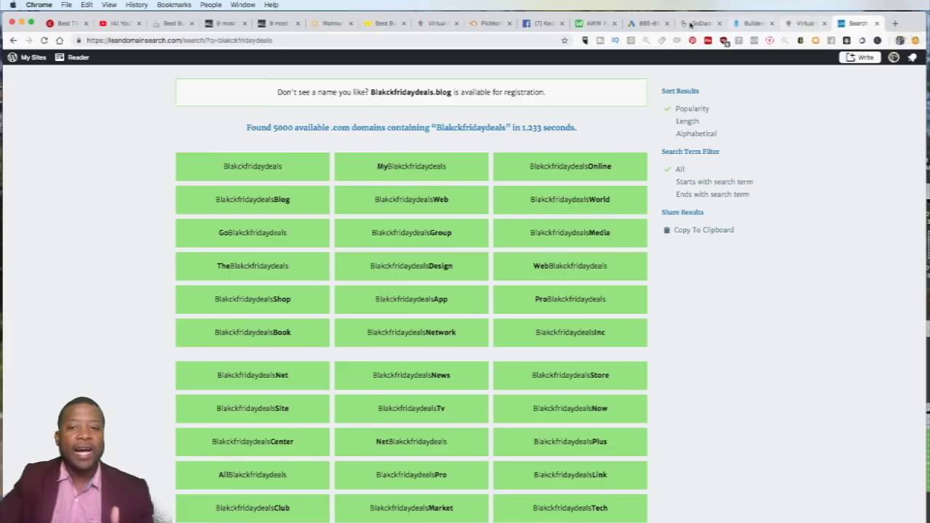
# - Switch to the AWW board and add a third line to the note reading "- Find the Top Stores Affiliate Program"
pyautogui.click(596, 24)
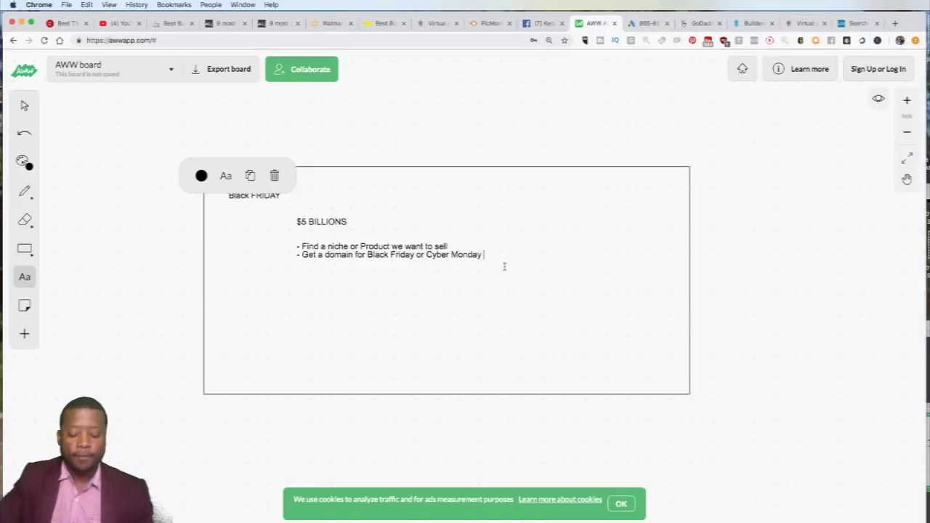
pyautogui.press('Return')
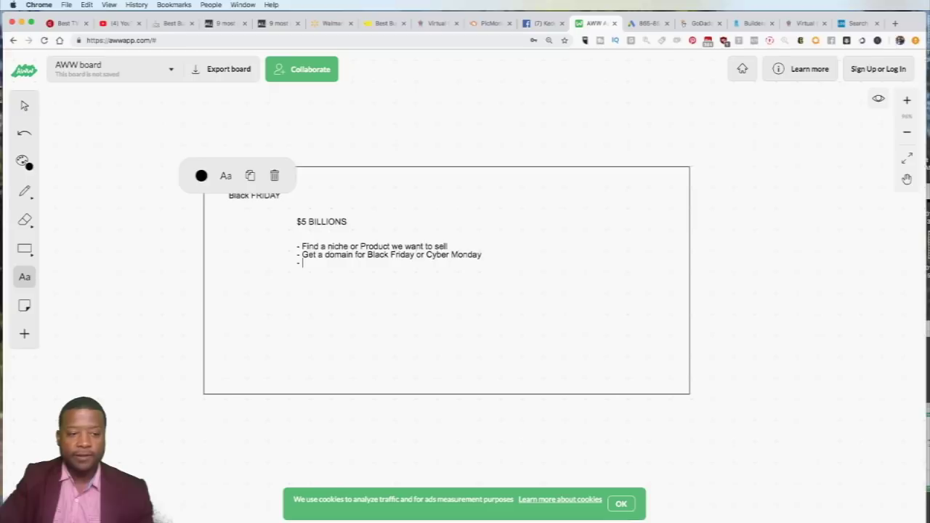
pyautogui.write('- Find the Top')
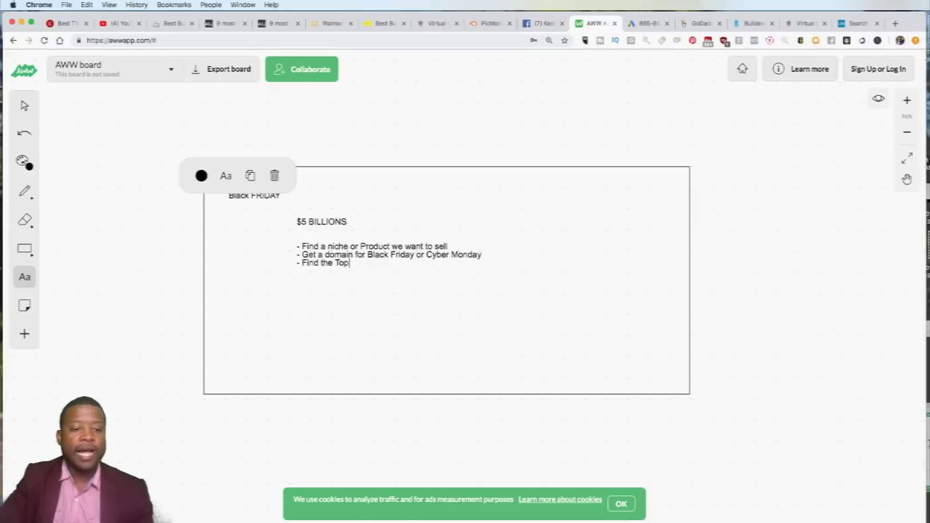
pyautogui.write(' Stores A')
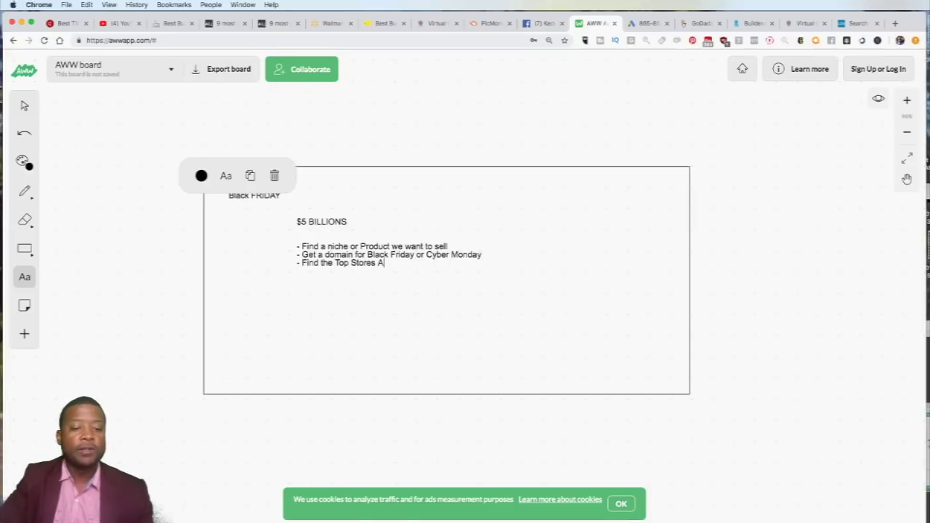
pyautogui.write('ffiliate ')
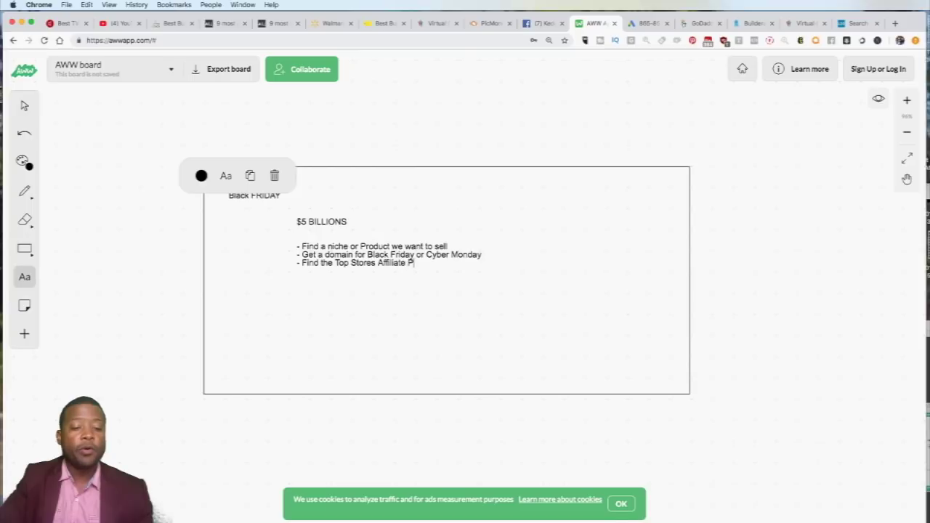
pyautogui.write('Progam')
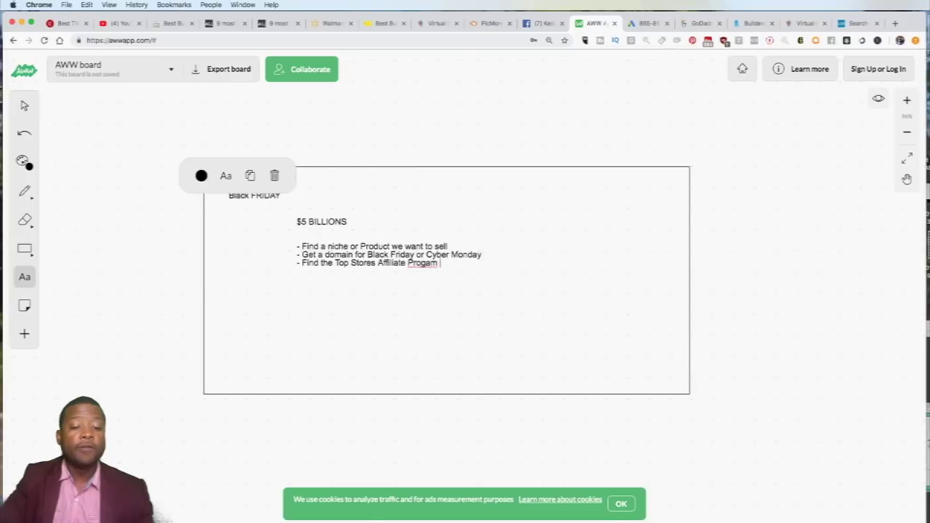
pyautogui.press('BackSpace')
pyautogui.press('BackSpace')
pyautogui.press('BackSpace')
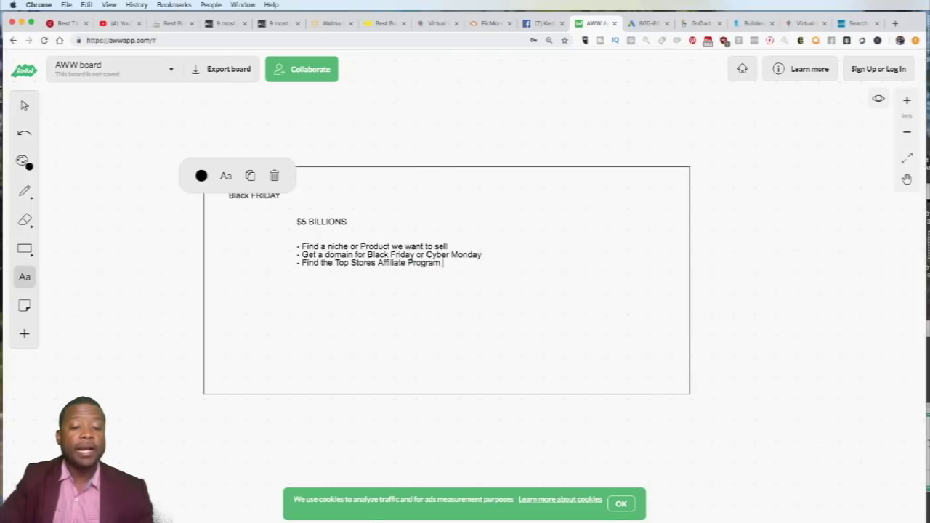
pyautogui.write('ram')
# - List Amazon, Best Buy, Walmart and Jc penney as indented sub-items under the affiliate program line
pyautogui.press('Return')
pyautogui.write('-')
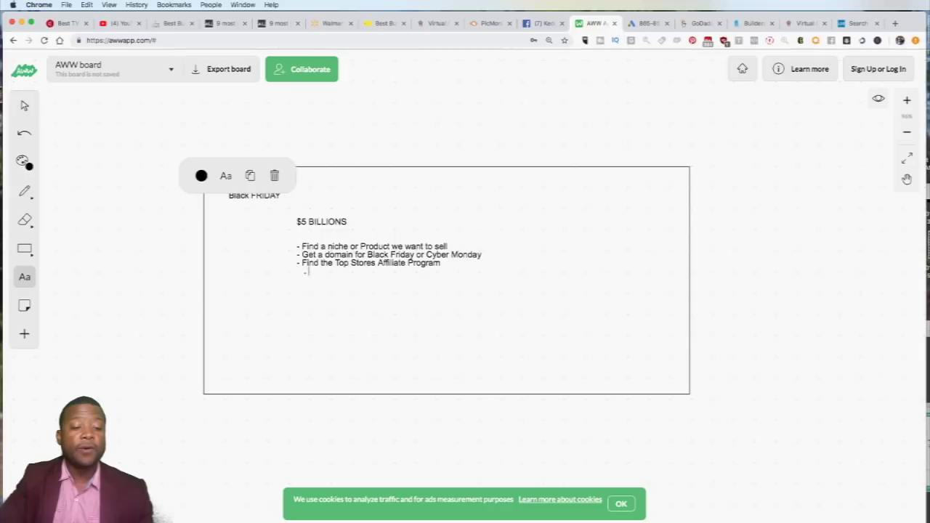
pyautogui.write(' Amazon')
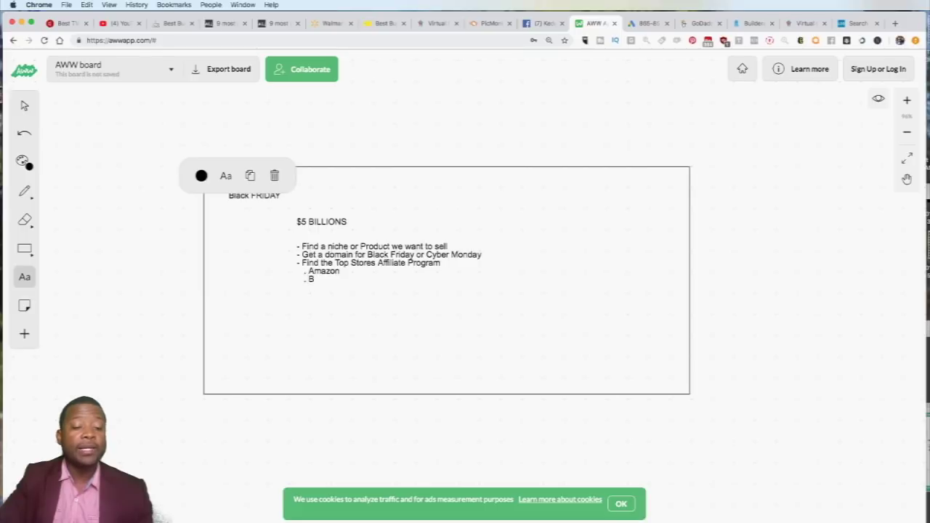
pyautogui.write('est Buy ')
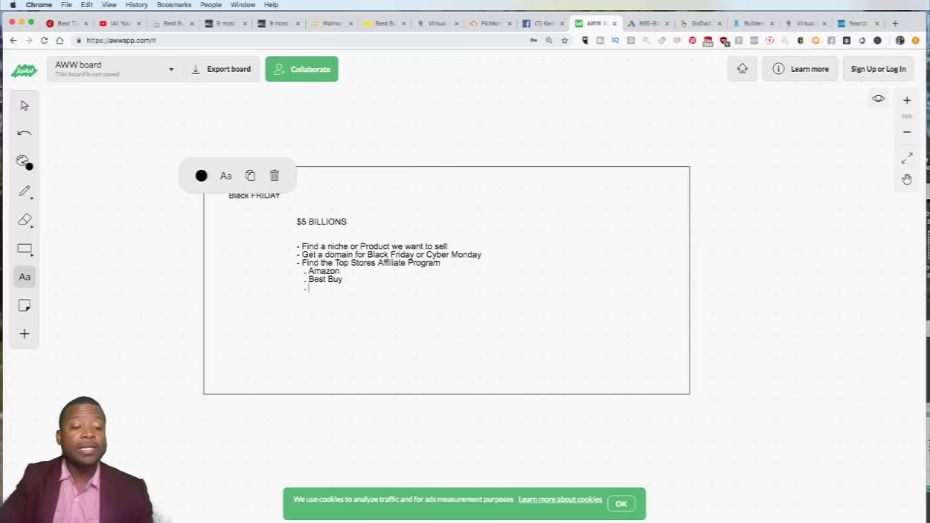
pyautogui.write('mart')
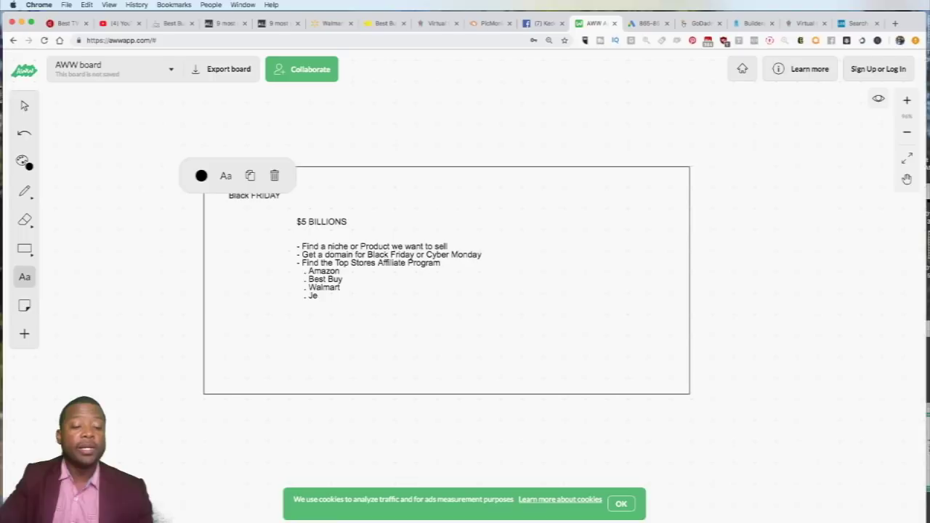
pyautogui.press('BackSpace')
pyautogui.write('c penney')
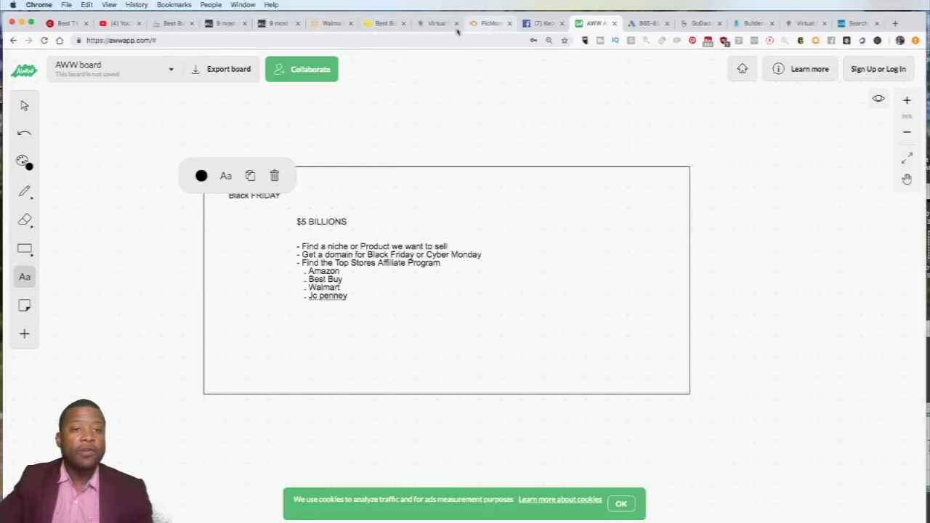
# - Switch to the Walmart site and search it for "affiliate" to reach its affiliate program page
pyautogui.click(331, 24)
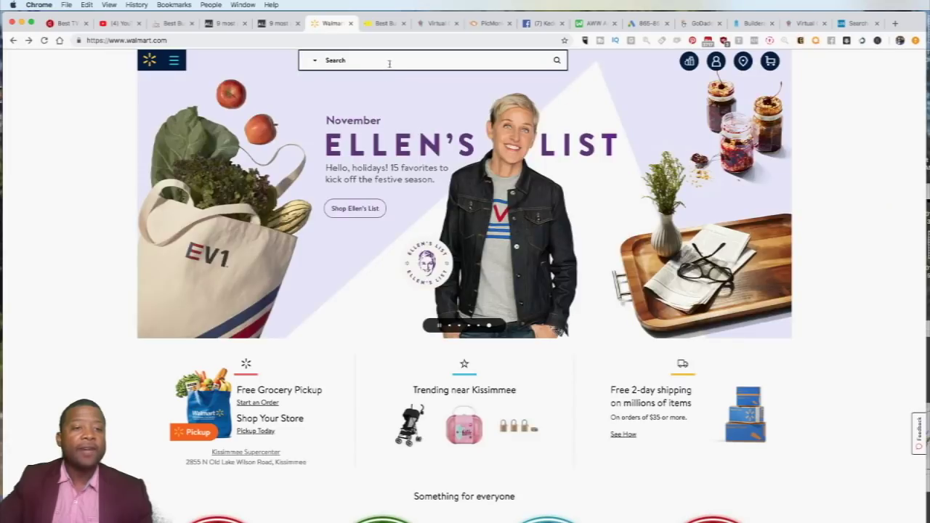
pyautogui.click(390, 61)
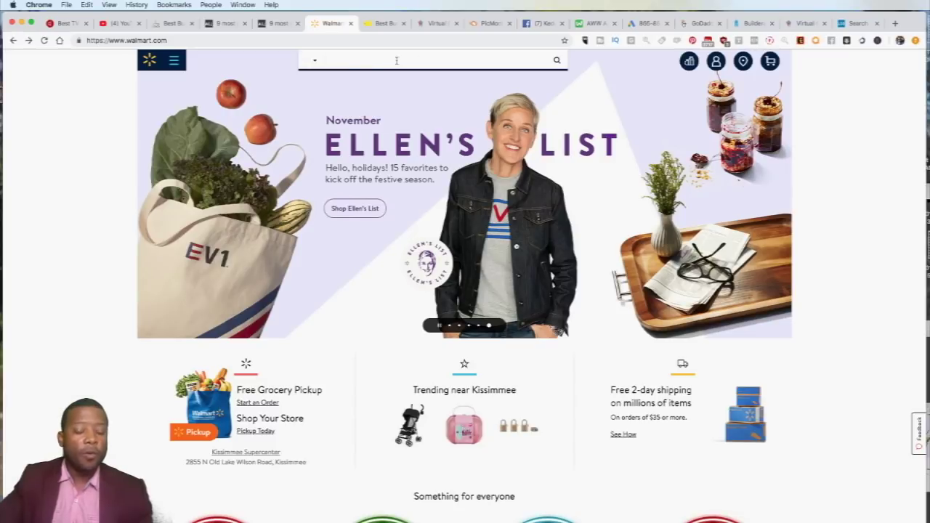
pyautogui.write('affiliate')
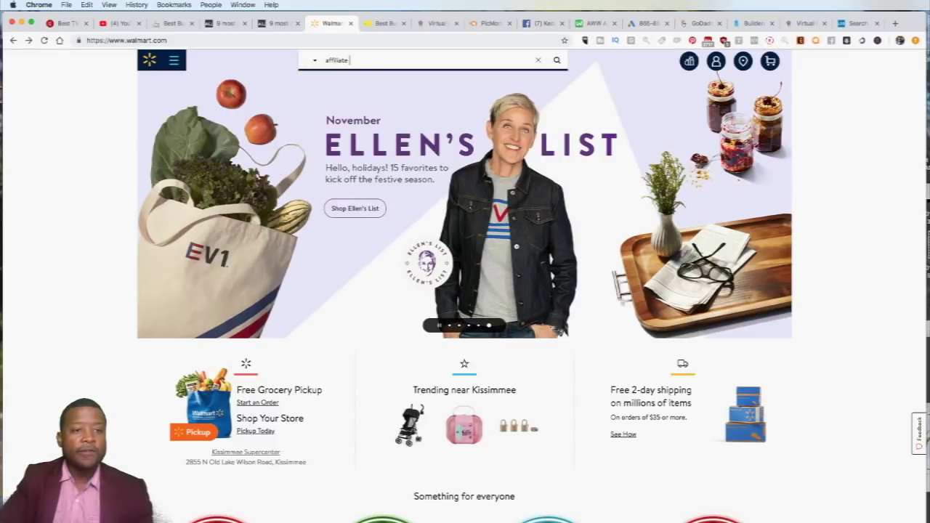
pyautogui.press('Return')
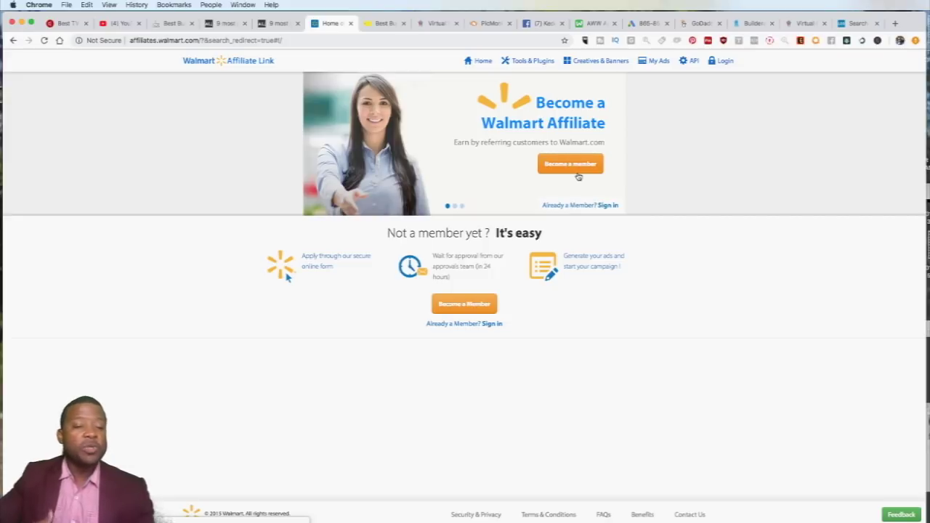
# - Switch to the Best Buy site and open the Affiliate Program page from the Partnerships links in the footer
pyautogui.click(383, 26)
pyautogui.scroll(-3, 791, 257)
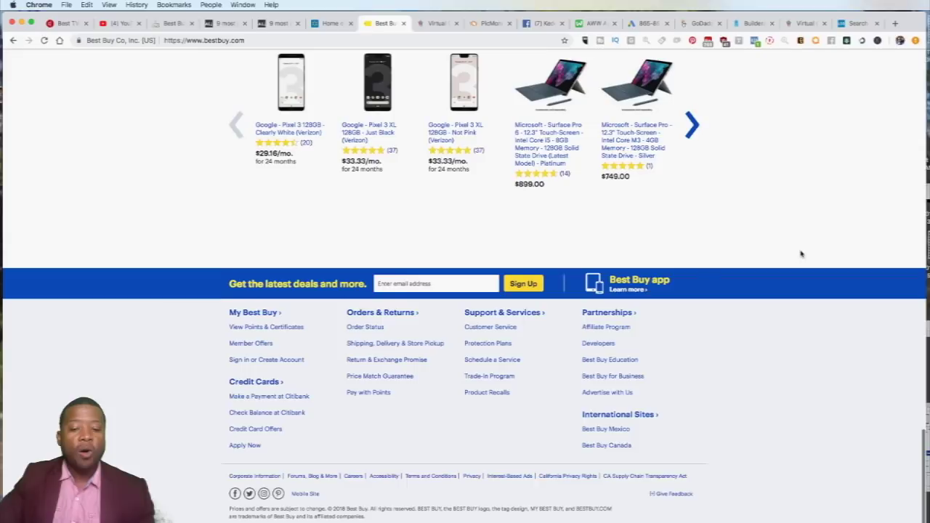
pyautogui.scroll(15, 653, 312)
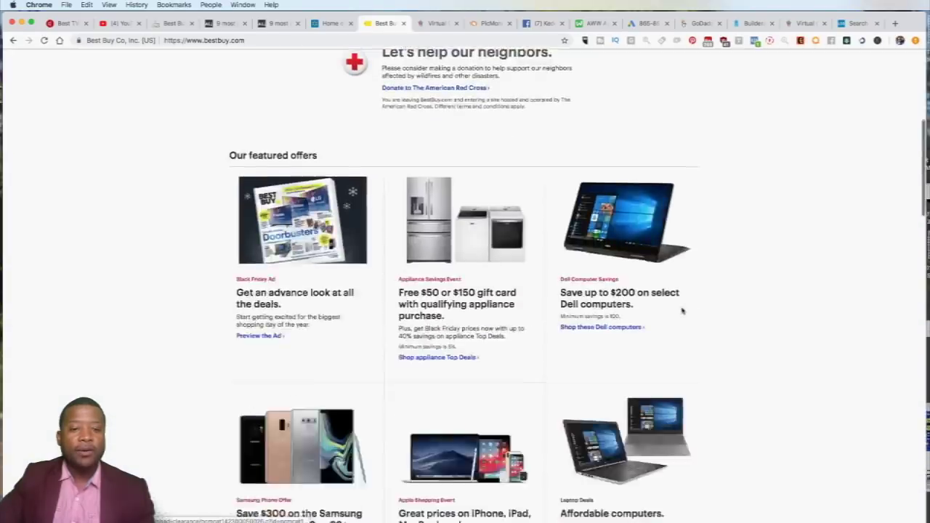
pyautogui.scroll(-15, 669, 320)
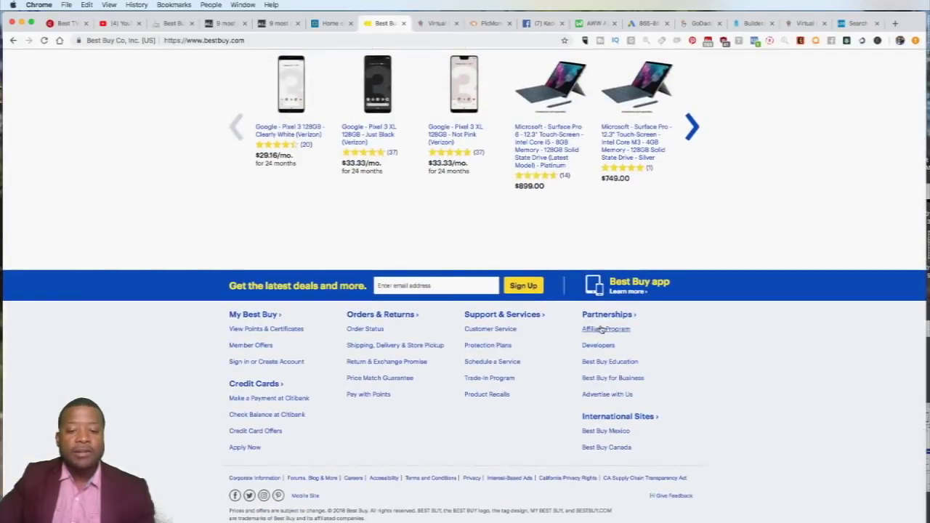
pyautogui.click(606, 329)
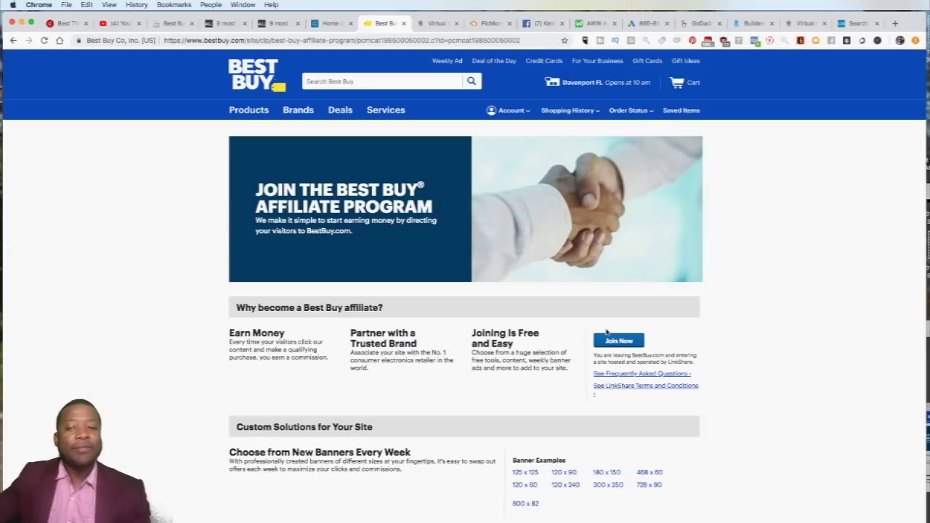
# - Switch to the Builderall office and close the "Welcome to Builderall" video message
pyautogui.click(594, 23)
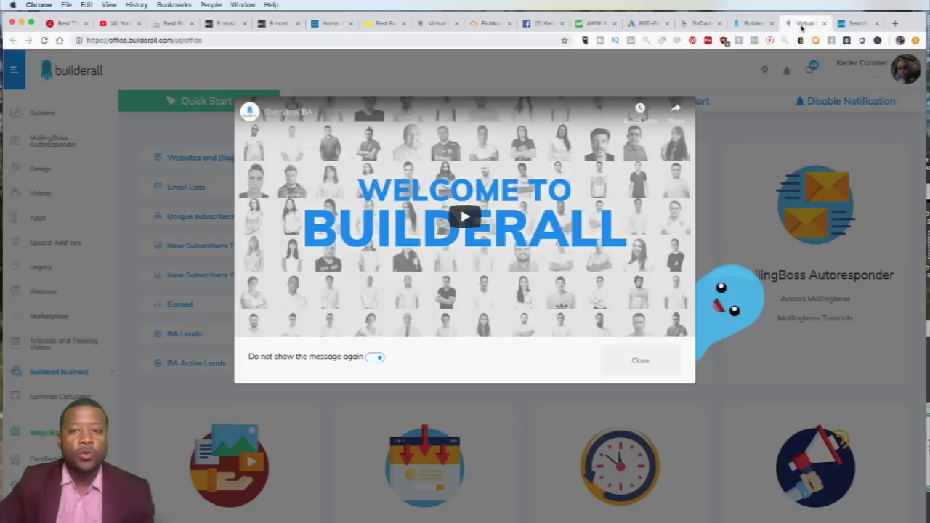
pyautogui.click(796, 26)
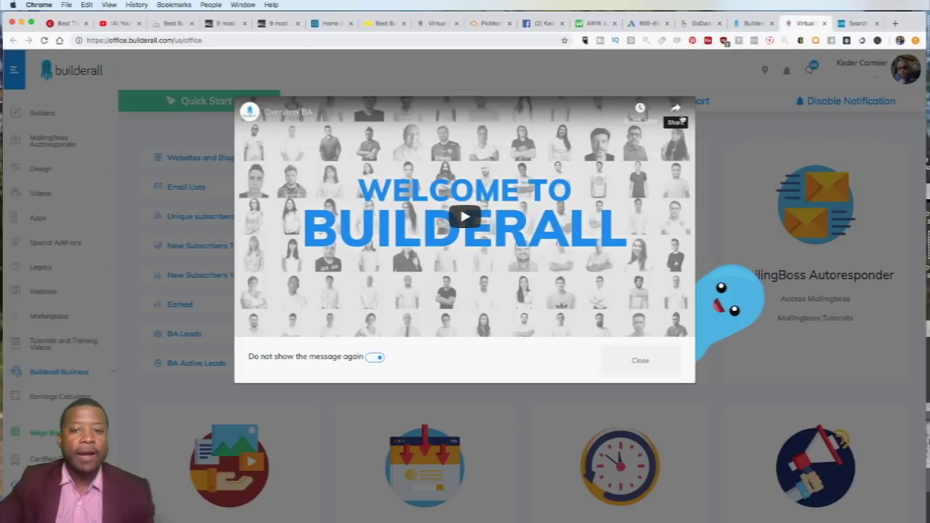
pyautogui.click(642, 361)
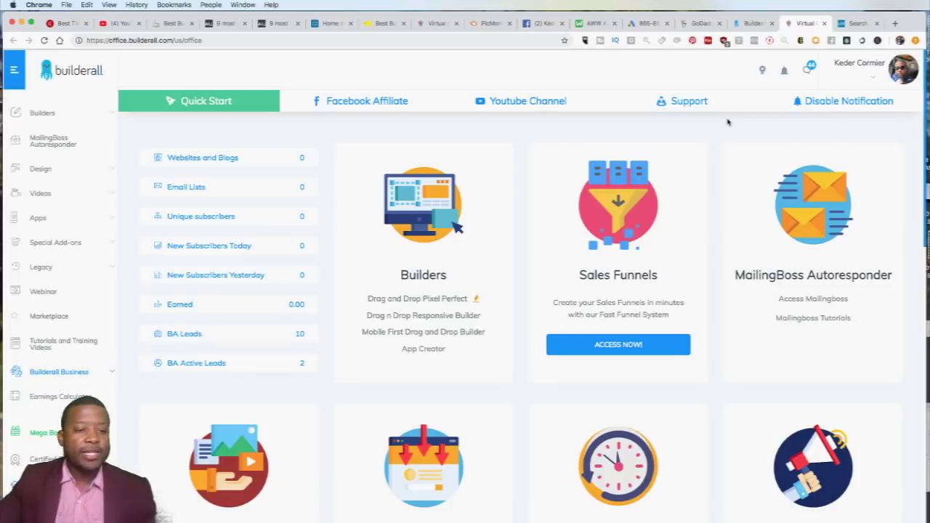
# - Open the Sales Funnels templates of the Drag and Drop Pixel Perfect builder and browse the available funnels
pyautogui.click(41, 111)
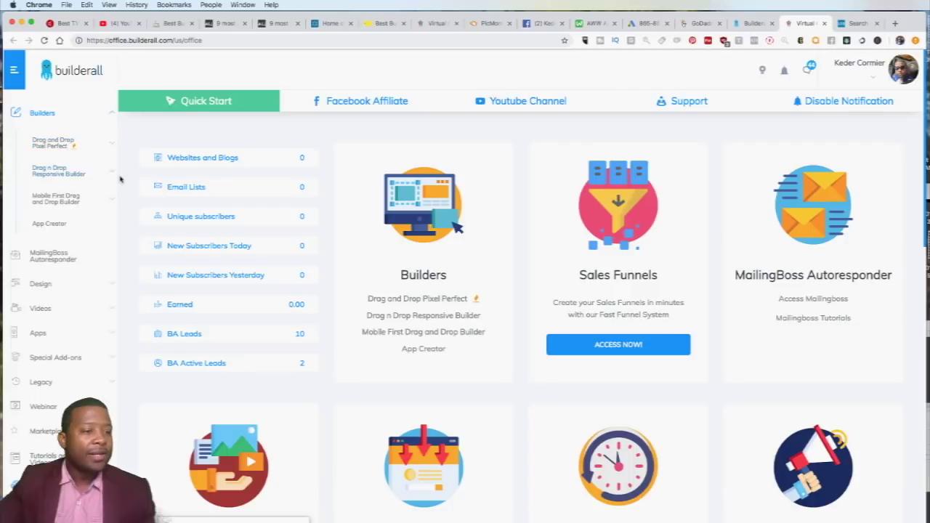
pyautogui.click(54, 148)
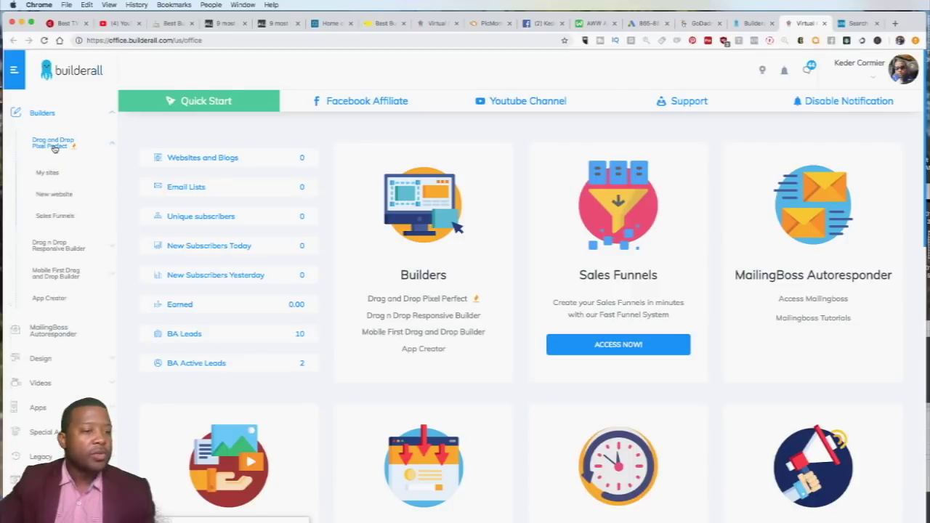
pyautogui.click(63, 217)
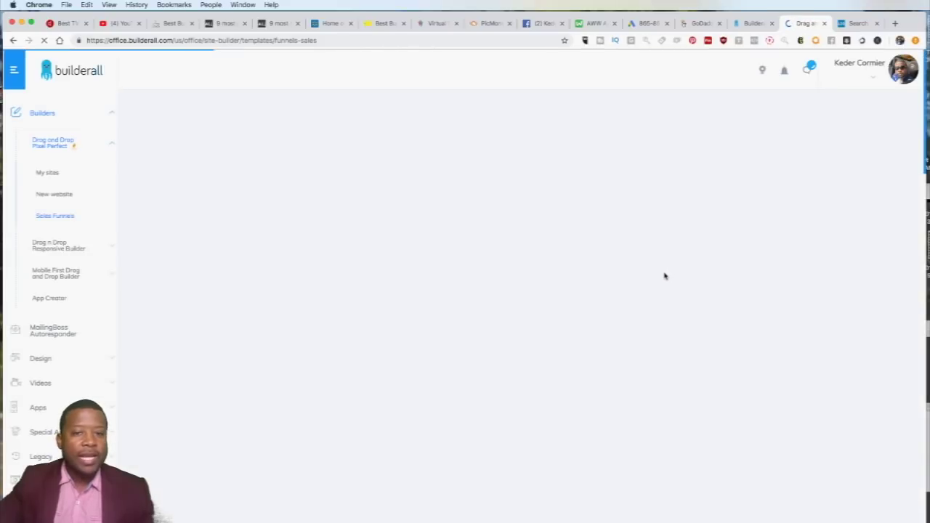
pyautogui.scroll(-5, 664, 276)
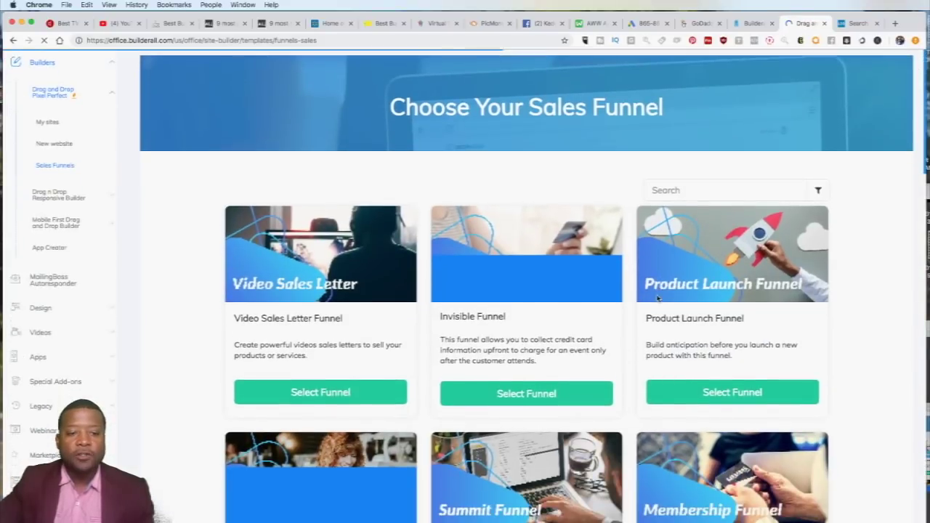
# - Examine the full Sales Funnels gallery, from the Video Sales Letter Funnel down to the Cancellation Funnel
pyautogui.scroll(-3, 698, 283)
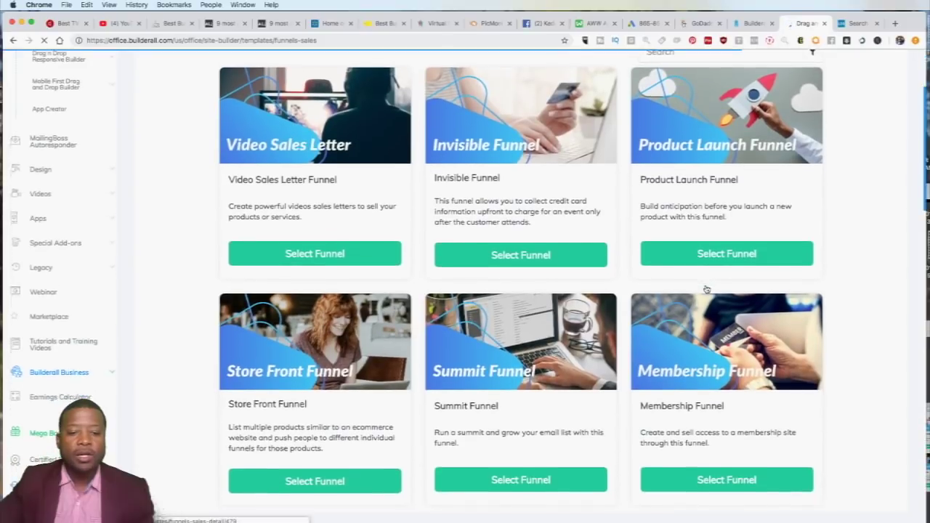
pyautogui.scroll(-3, 707, 288)
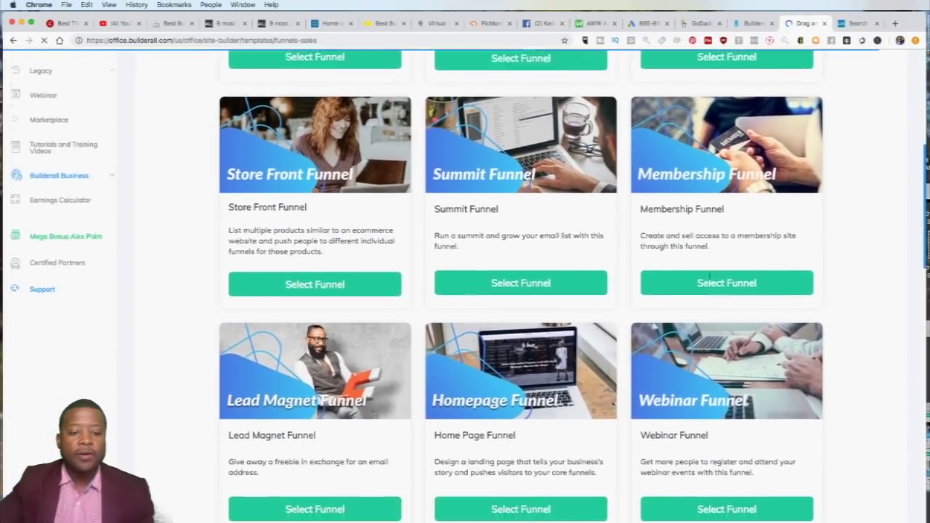
pyautogui.scroll(4, 711, 277)
pyautogui.scroll(2, 711, 277)
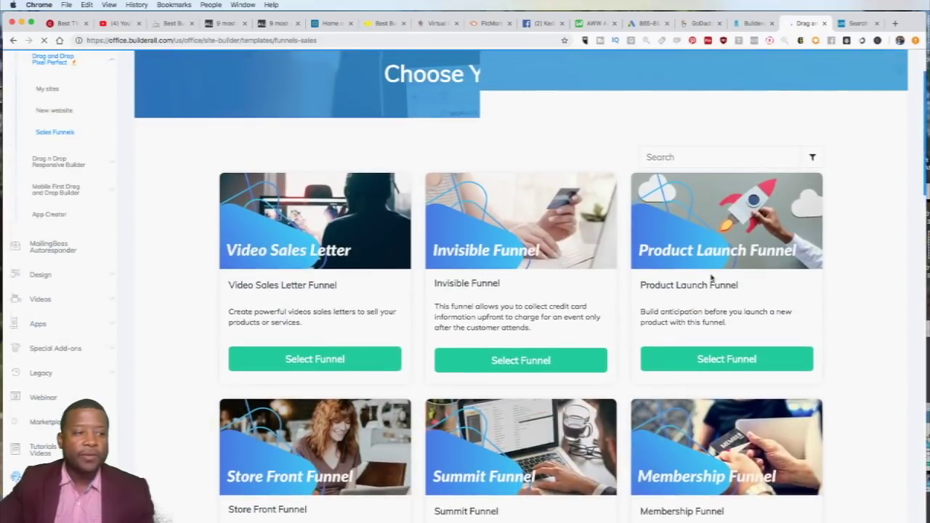
pyautogui.scroll(-1, 711, 277)
pyautogui.scroll(-3, 711, 279)
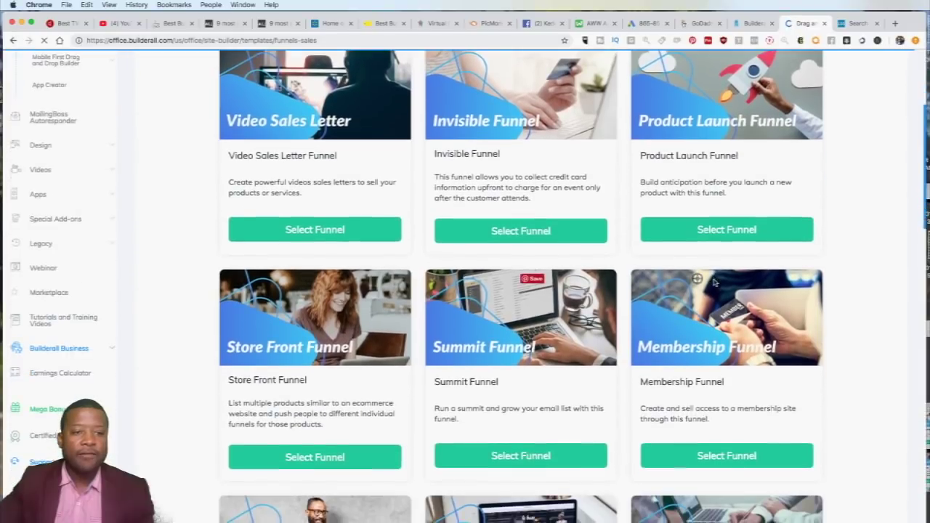
pyautogui.scroll(-12, 714, 283)
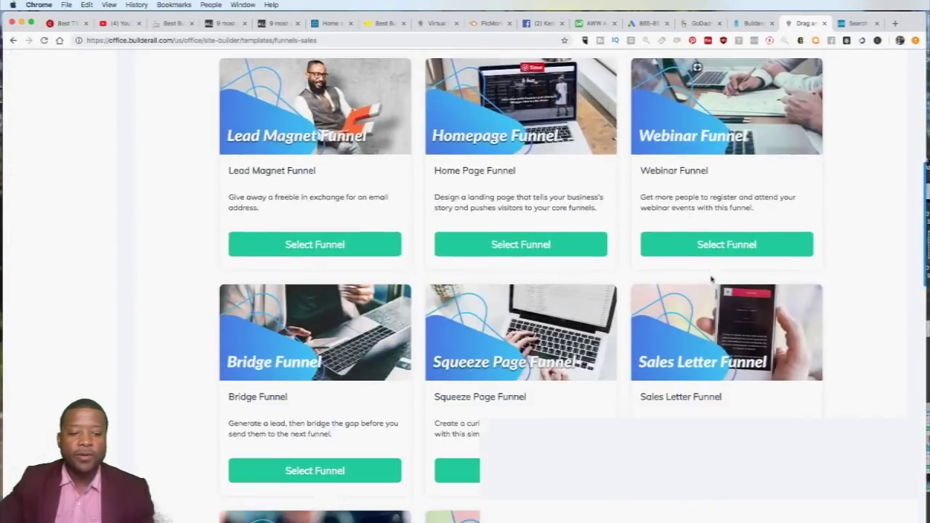
pyautogui.scroll(-6, 717, 276)
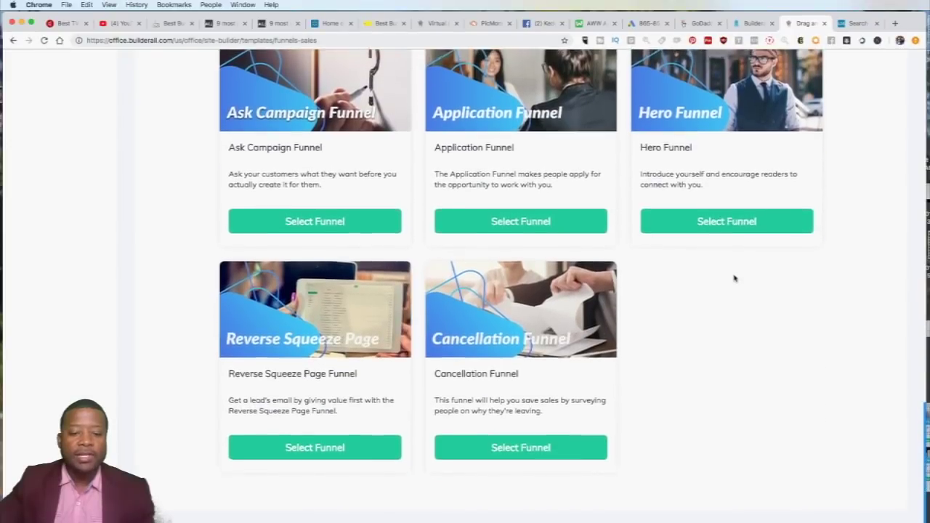
pyautogui.scroll(20, 733, 277)
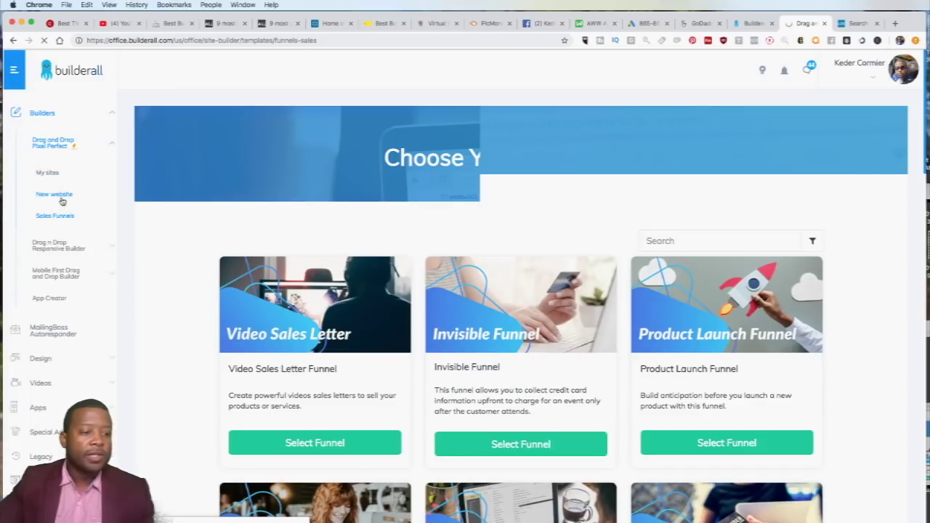
# - Open the new website templates of the Drag and Drop Pixel Perfect builder and show the Local Business category
pyautogui.click(61, 198)
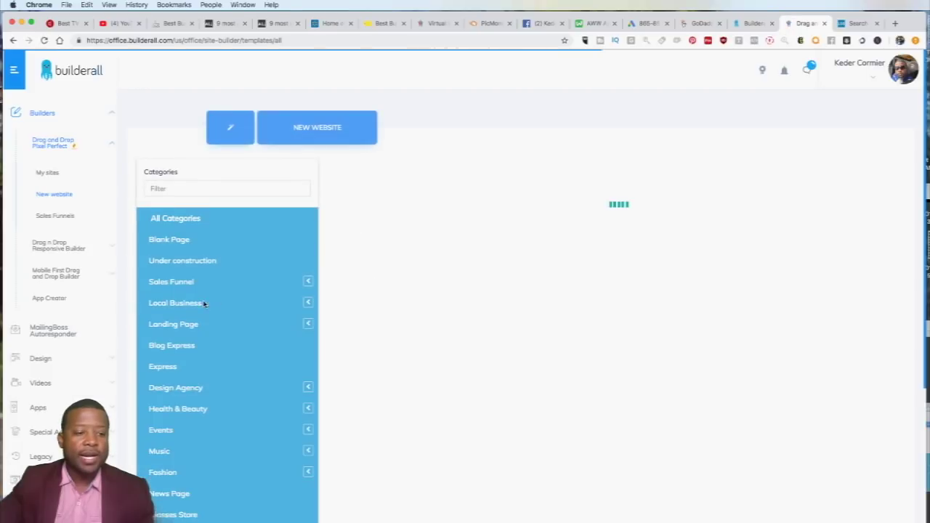
pyautogui.click(205, 304)
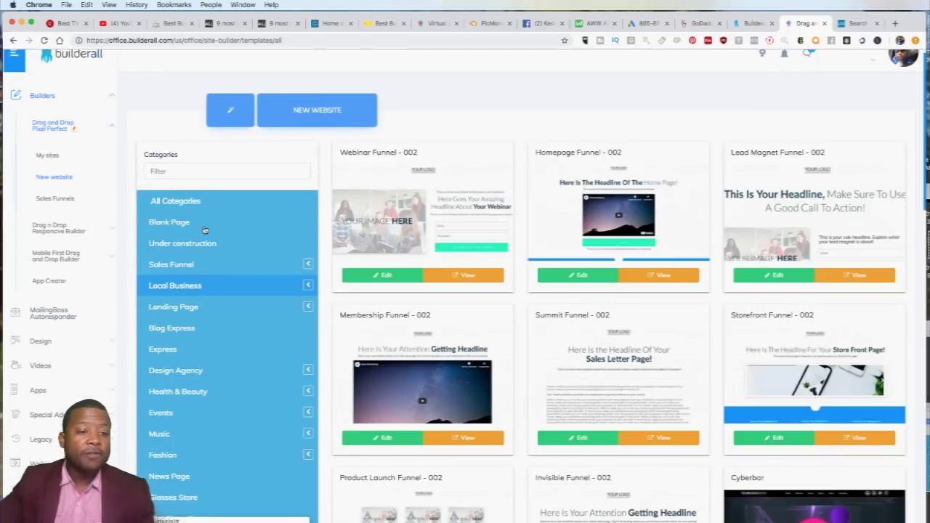
pyautogui.click(203, 291)
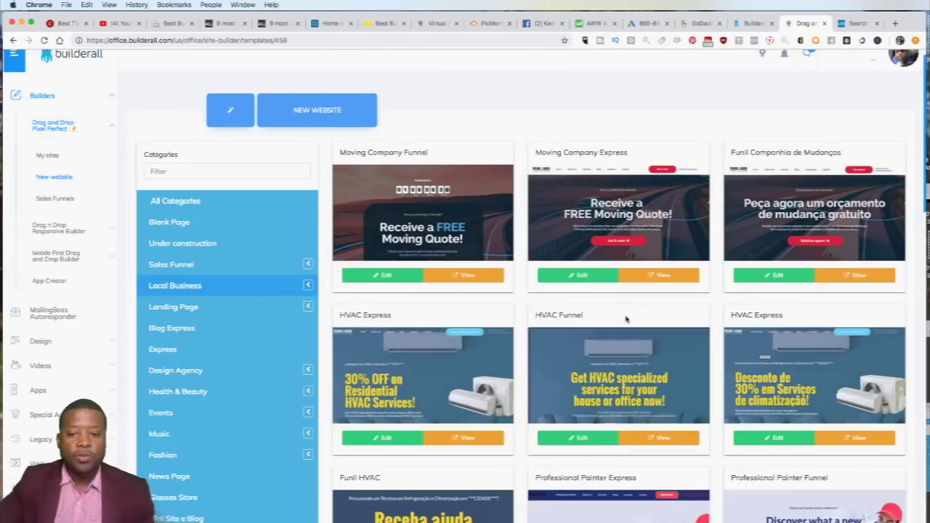
# - Preview the Professional Painter Express template, look through its page, and close the preview
pyautogui.scroll(-3, 714, 306)
pyautogui.scroll(-1, 714, 306)
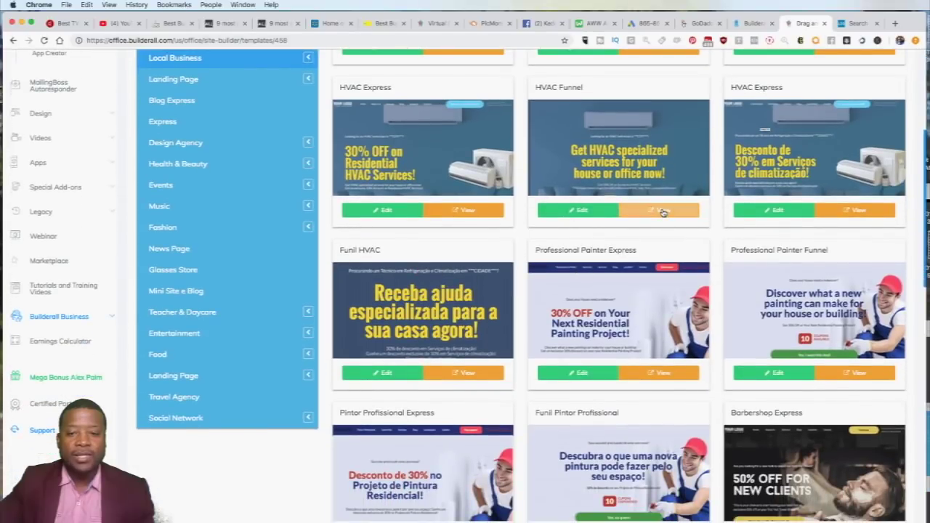
pyautogui.scroll(-1, 667, 262)
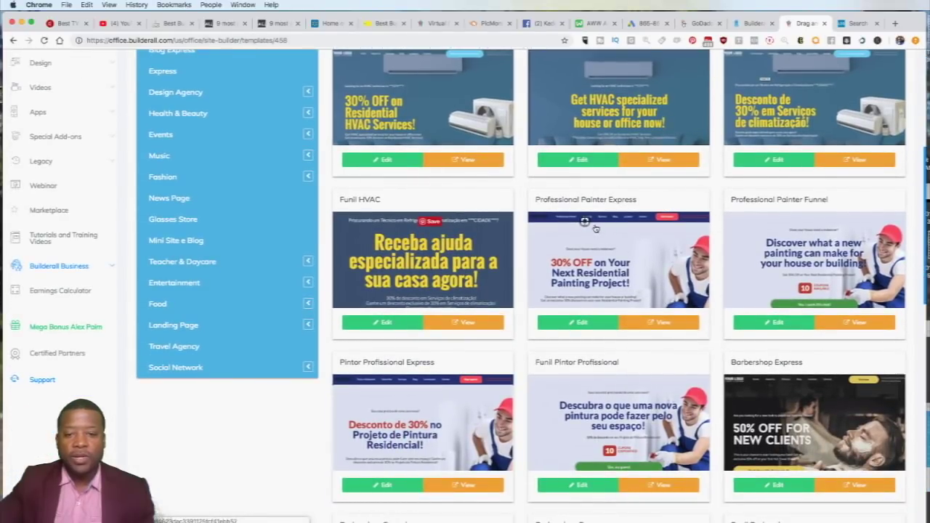
pyautogui.click(667, 323)
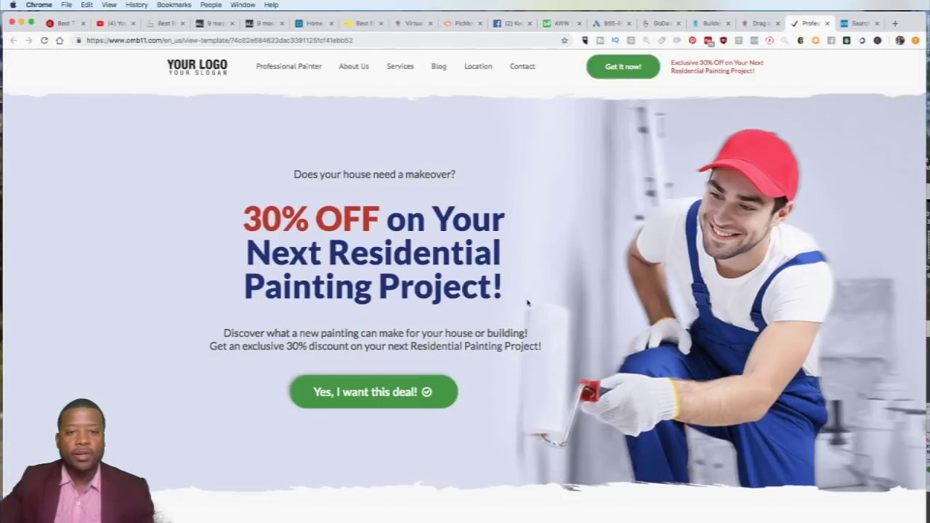
pyautogui.scroll(-12, 528, 302)
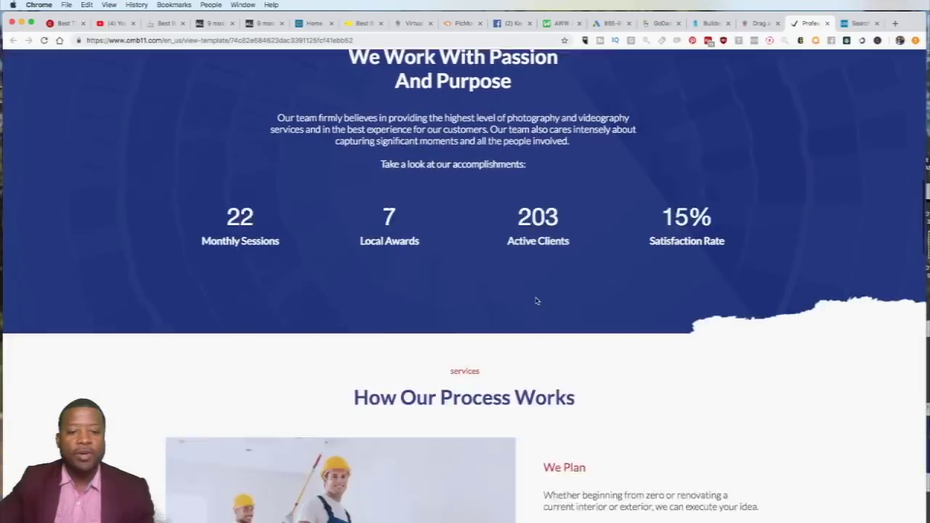
pyautogui.scroll(12, 536, 301)
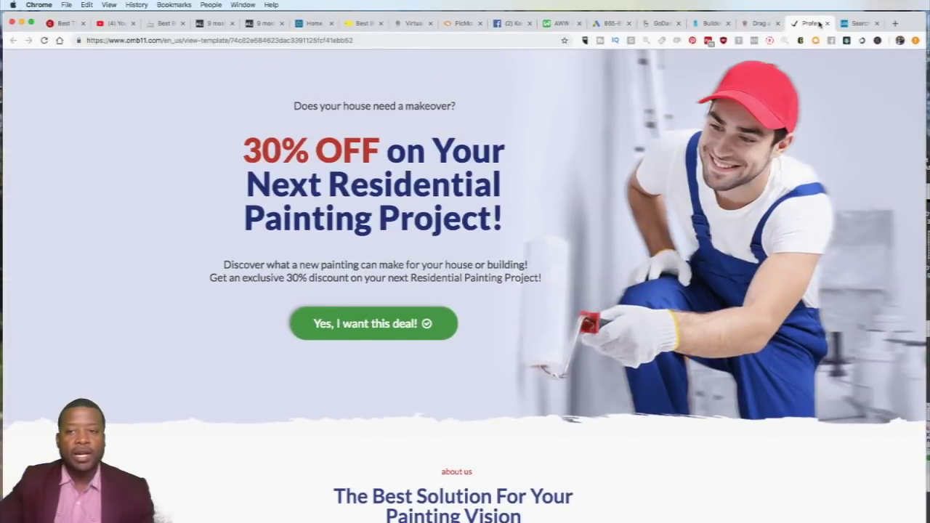
pyautogui.click(825, 24)
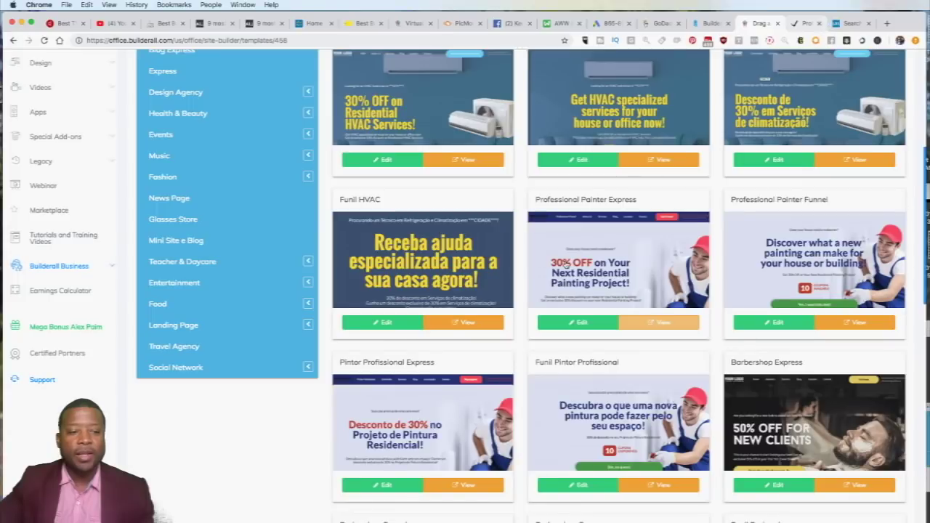
# - Show the Sales Funnel category and look through its templates down to the Amazon Coupon Funnel #001
pyautogui.scroll(4, 190, 144)
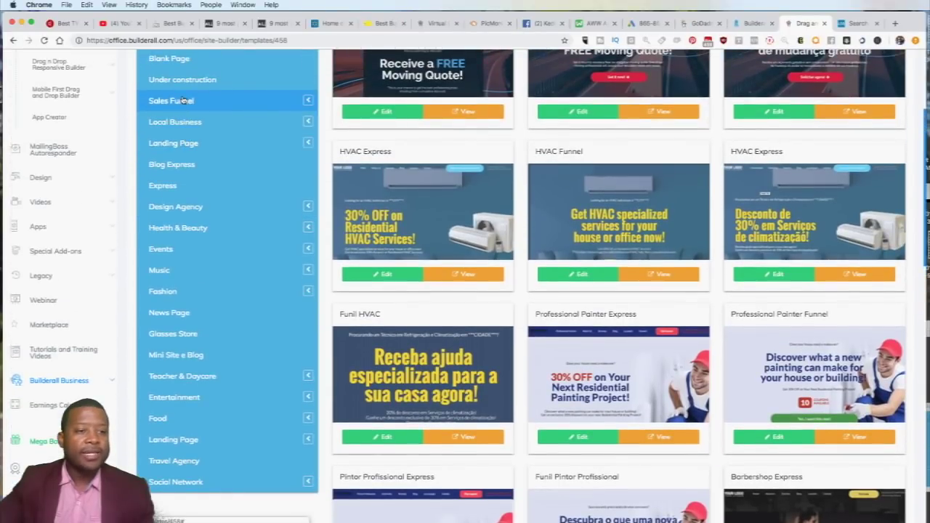
pyautogui.click(183, 100)
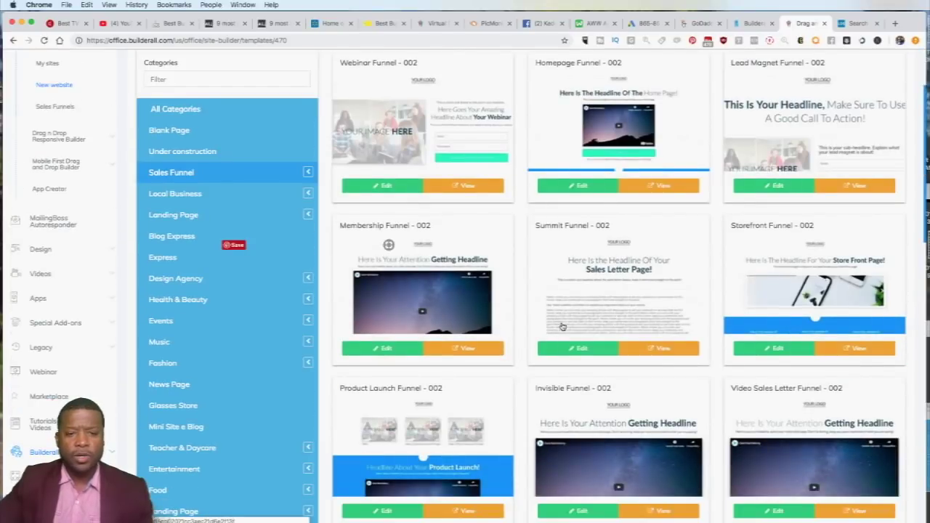
pyautogui.scroll(-5, 456, 250)
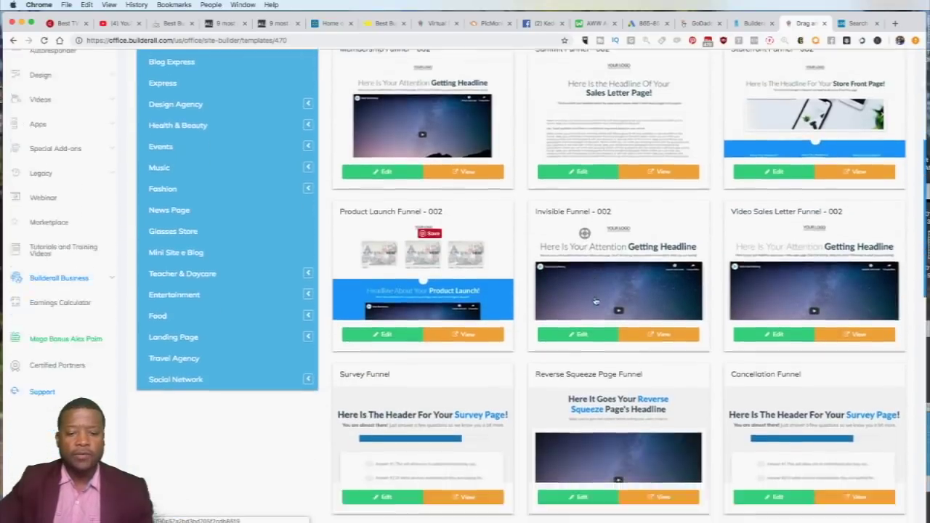
pyautogui.scroll(-7, 595, 300)
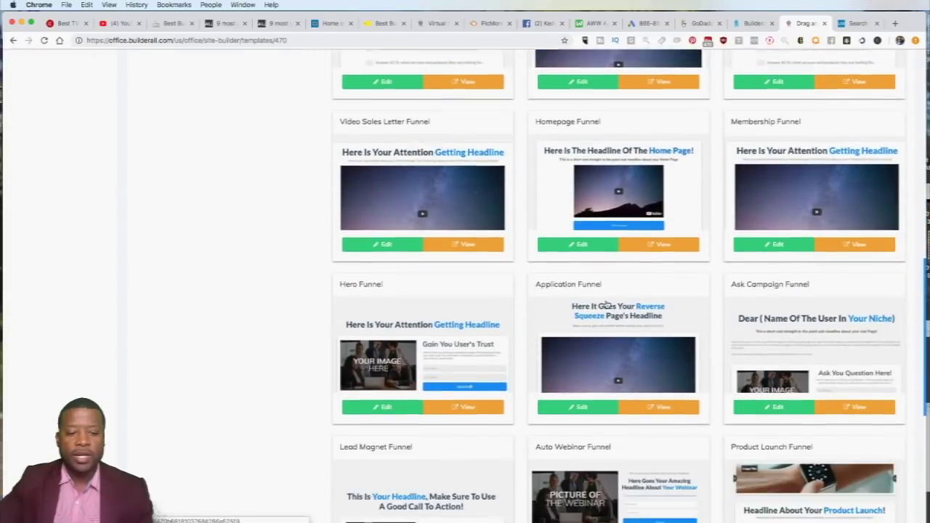
pyautogui.scroll(-10, 607, 303)
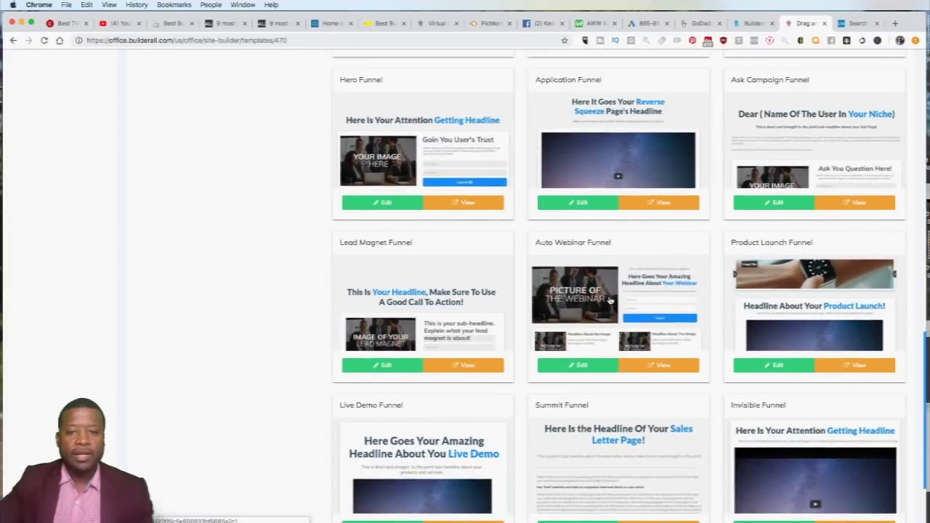
pyautogui.scroll(-1, 578, 345)
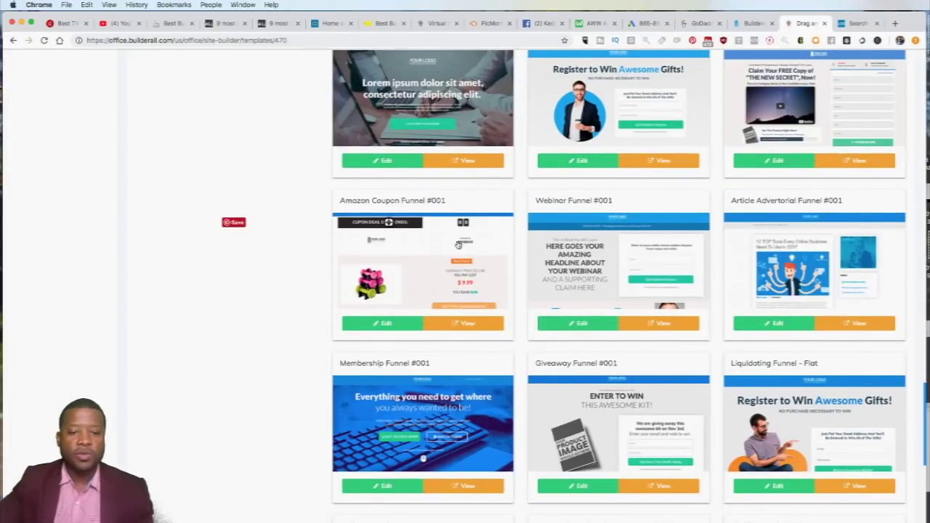
pyautogui.scroll(2, 469, 265)
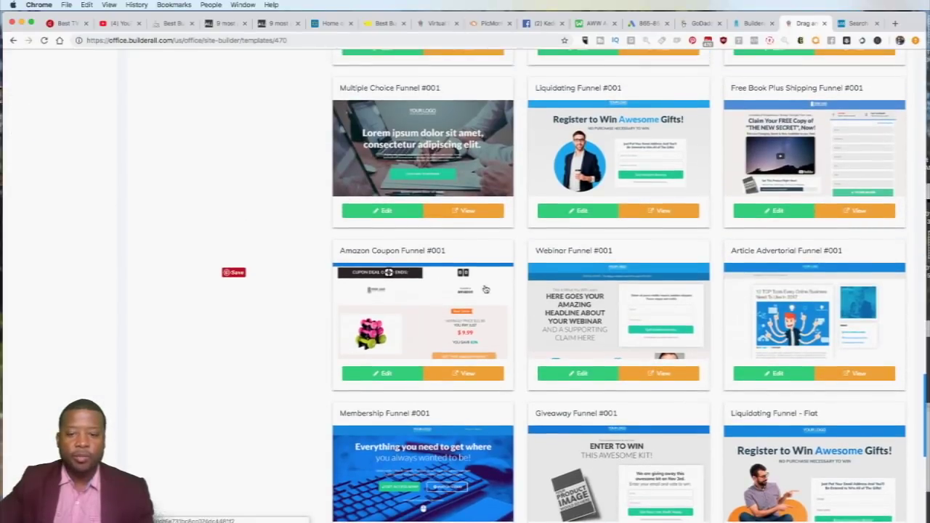
pyautogui.scroll(1, 435, 320)
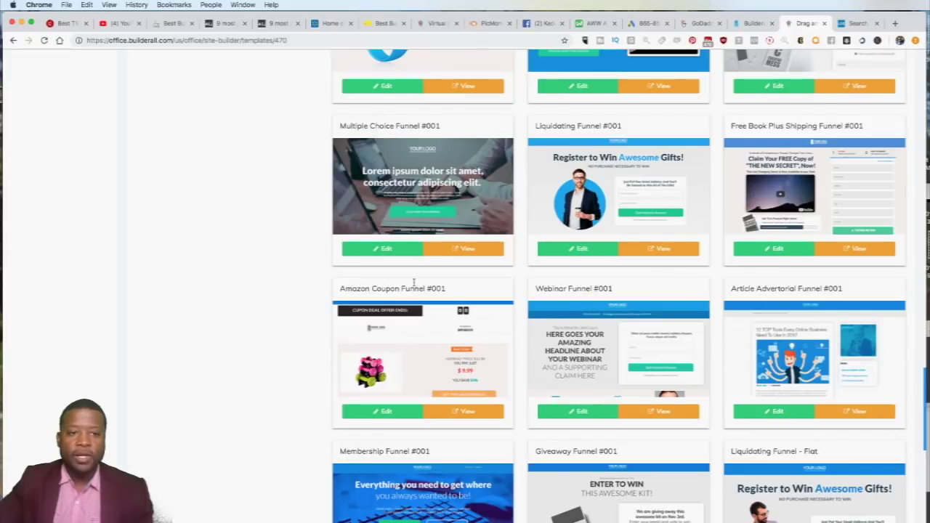
# - Examine the giveaway, bridge, free product, survey and membership funnel templates listed after the Amazon Coupon Funnel #001
pyautogui.scroll(-5, 436, 364)
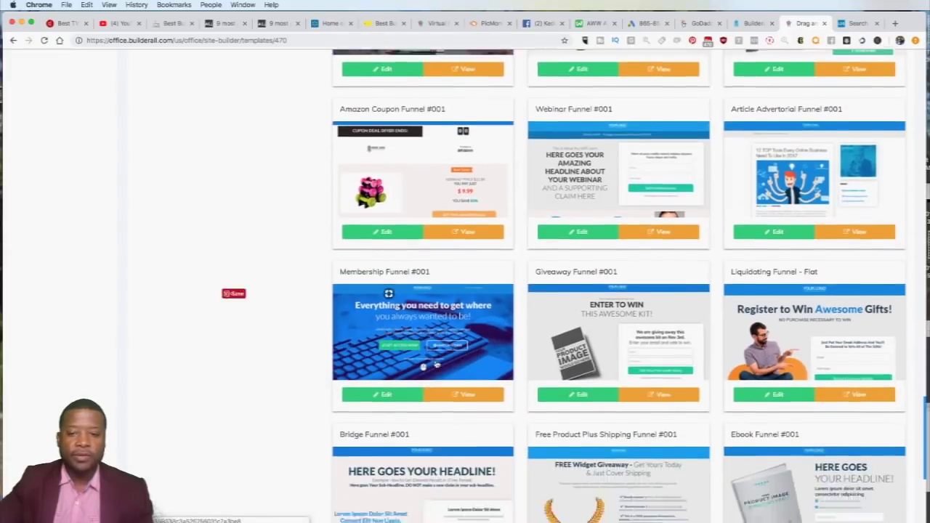
pyautogui.scroll(-6, 435, 365)
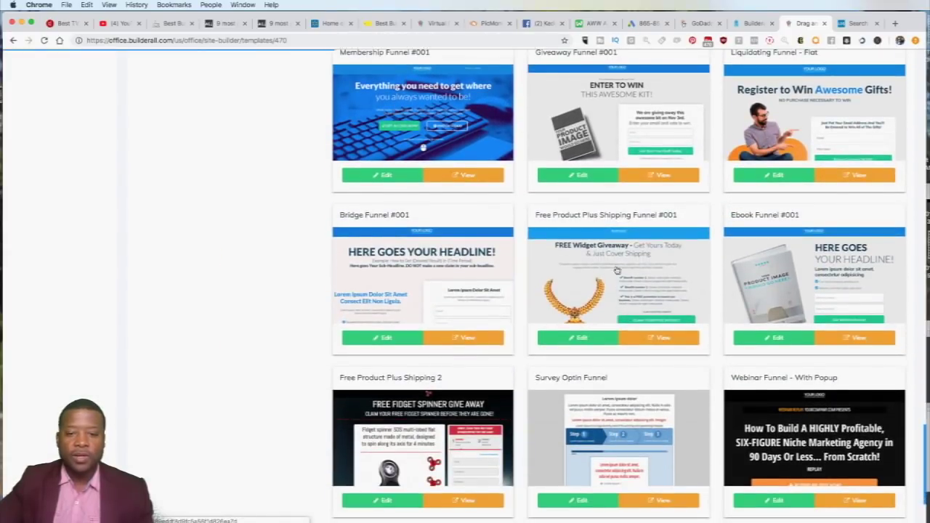
pyautogui.scroll(-4, 539, 305)
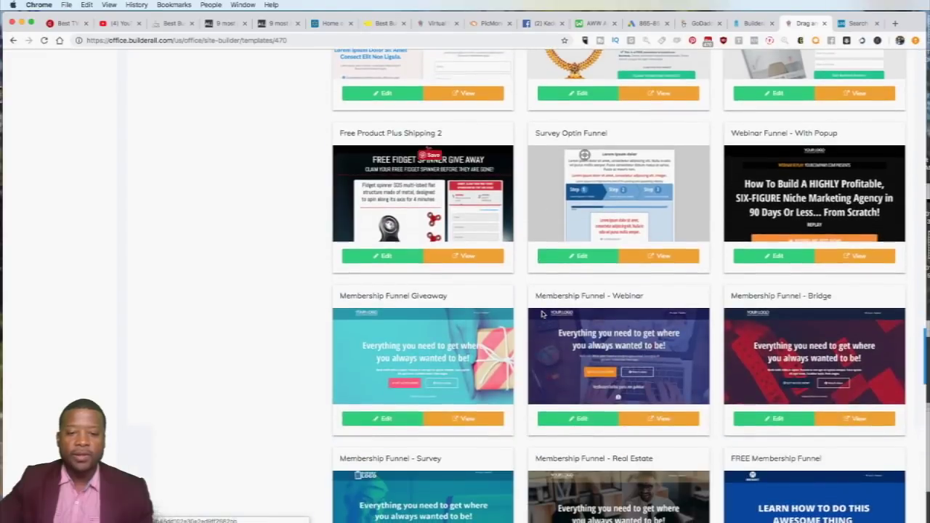
pyautogui.scroll(10, 542, 314)
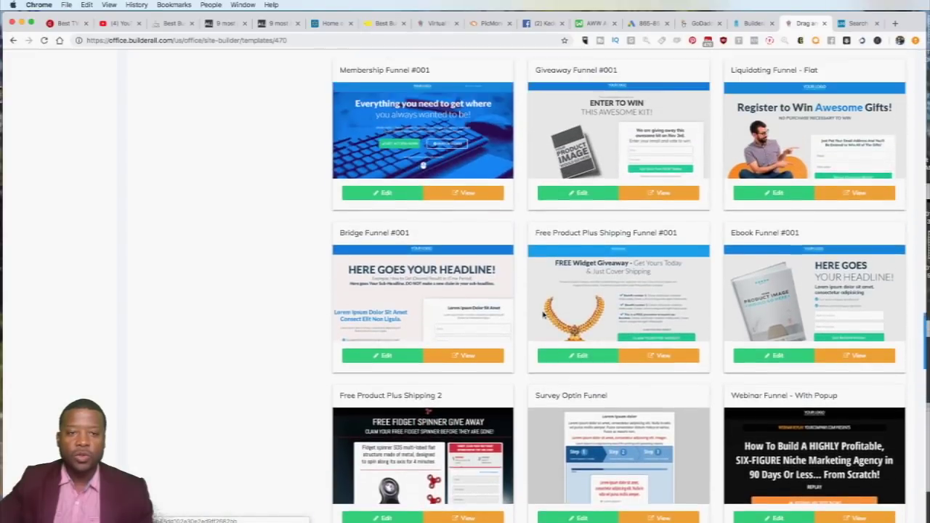
pyautogui.scroll(3, 542, 312)
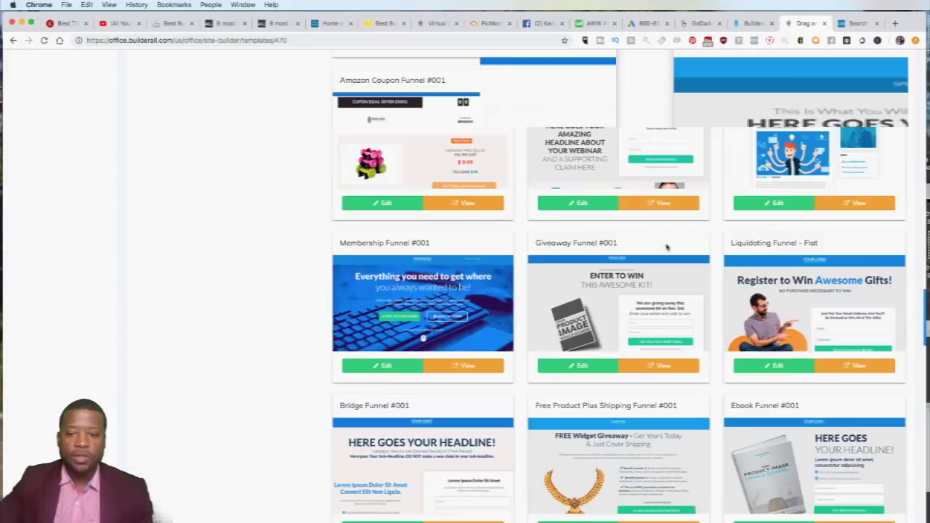
pyautogui.scroll(-20, 667, 248)
pyautogui.scroll(11, 597, 356)
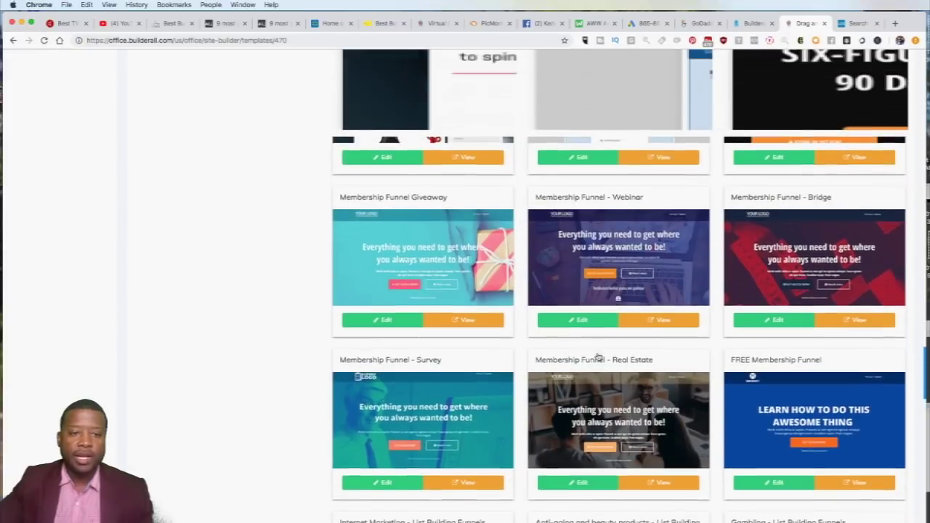
pyautogui.scroll(10, 597, 356)
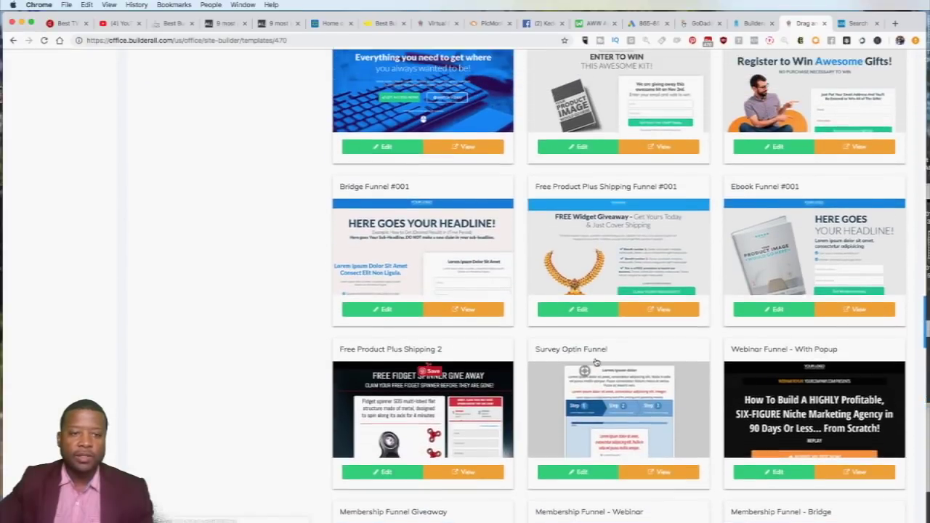
pyautogui.scroll(8, 596, 361)
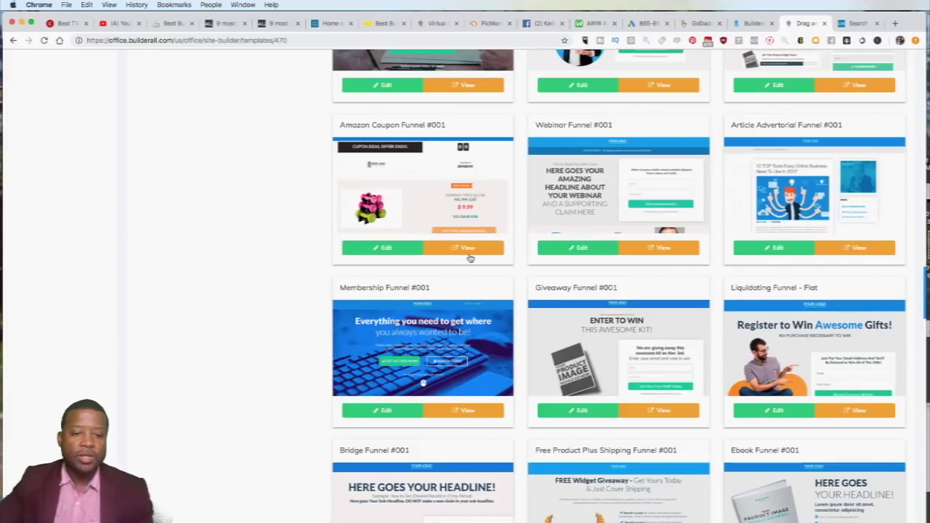
# - Preview the Amazon Coupon Funnel #001 template and look through its page down to the footer
pyautogui.click(471, 250)
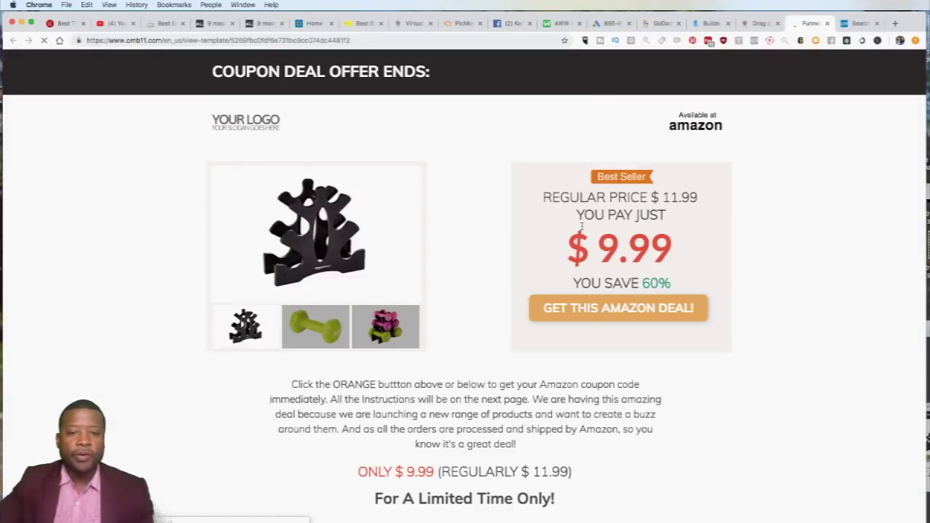
pyautogui.scroll(-15, 672, 247)
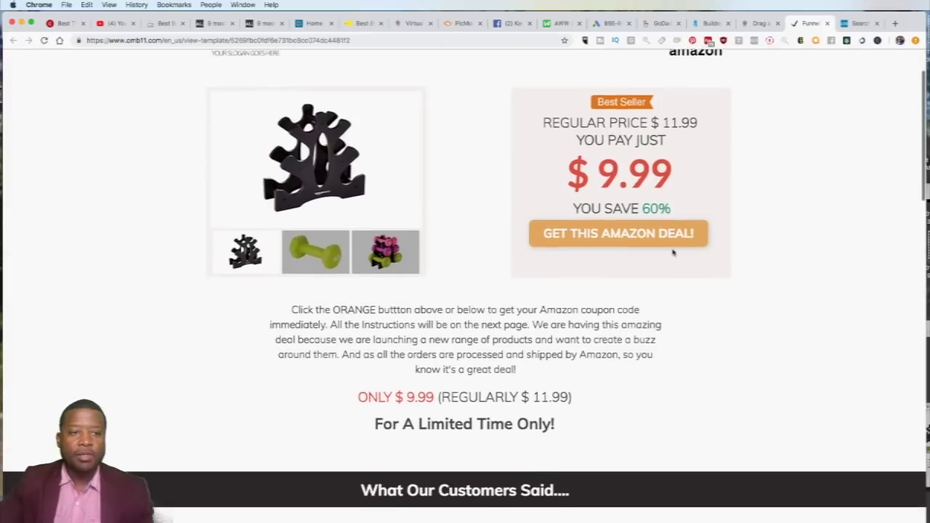
pyautogui.scroll(-5, 677, 245)
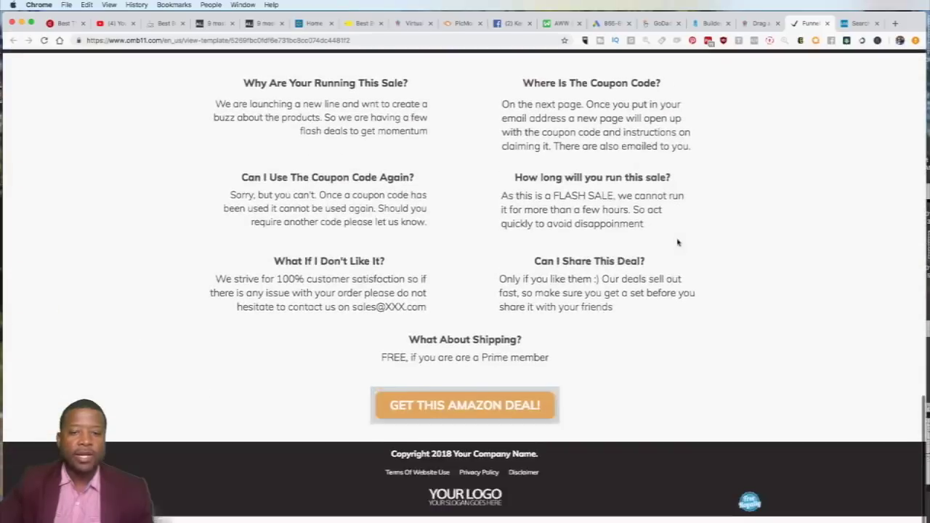
# - Return from the preview to the template list and open the Amazon Coupon Funnel #001 for editing
pyautogui.scroll(20, 677, 244)
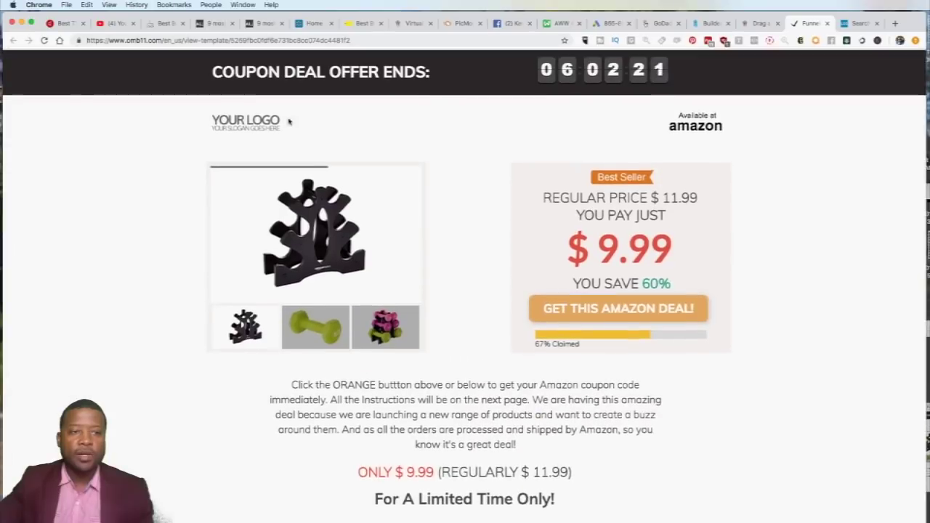
pyautogui.click(753, 25)
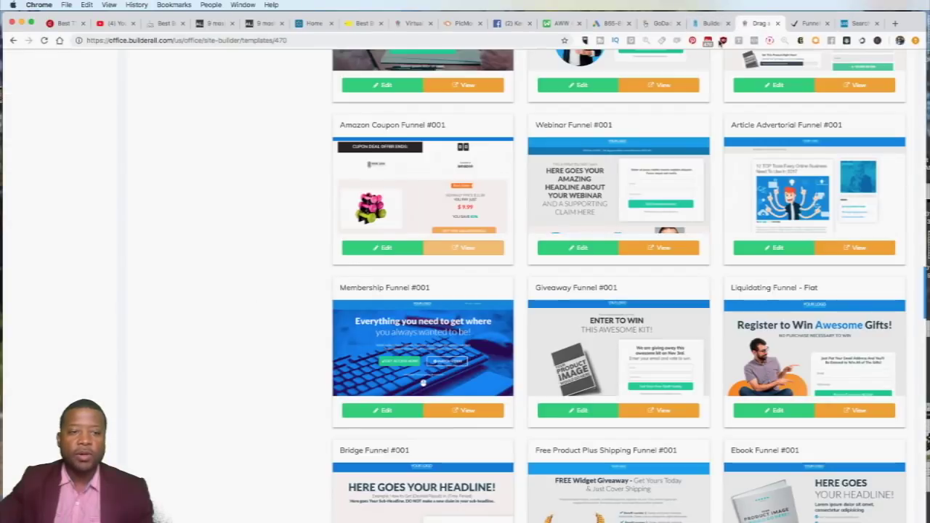
pyautogui.click(403, 251)
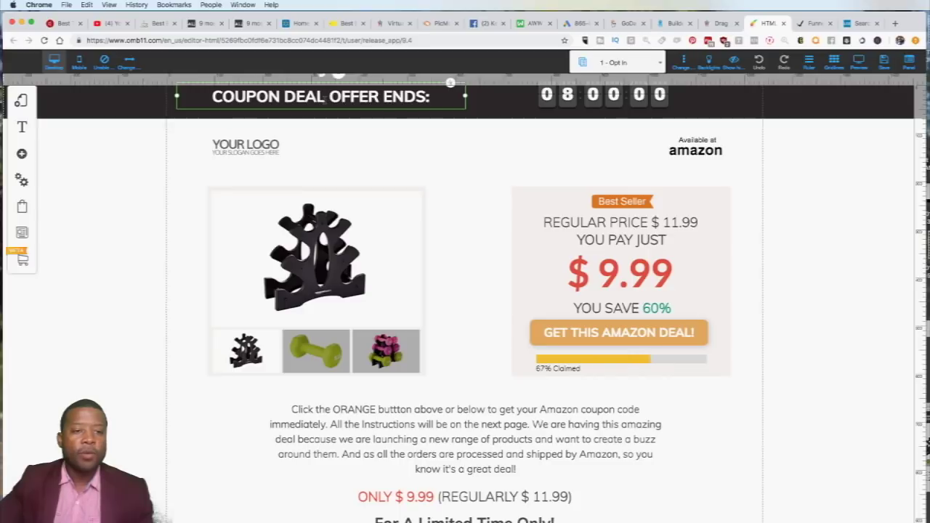
# - Replace "COUPON DEAL" in the header heading with "BLACK FRIDAY TV DEALS 2018" and leave text editing
pyautogui.click(325, 101)
pyautogui.moveTo(325, 98); pyautogui.dragTo(210, 98)
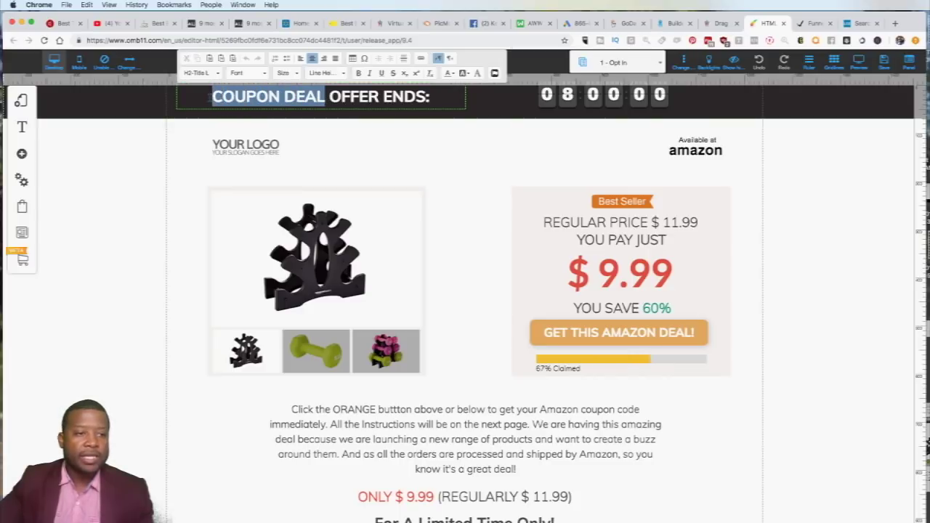
pyautogui.write('Bla')
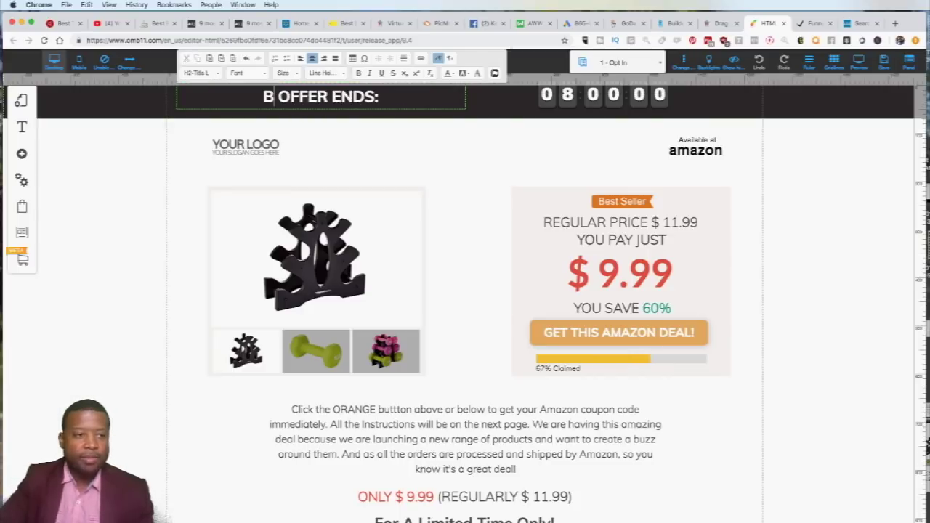
pyautogui.press('BackSpace')
pyautogui.press('BackSpace')
pyautogui.write('LACK')
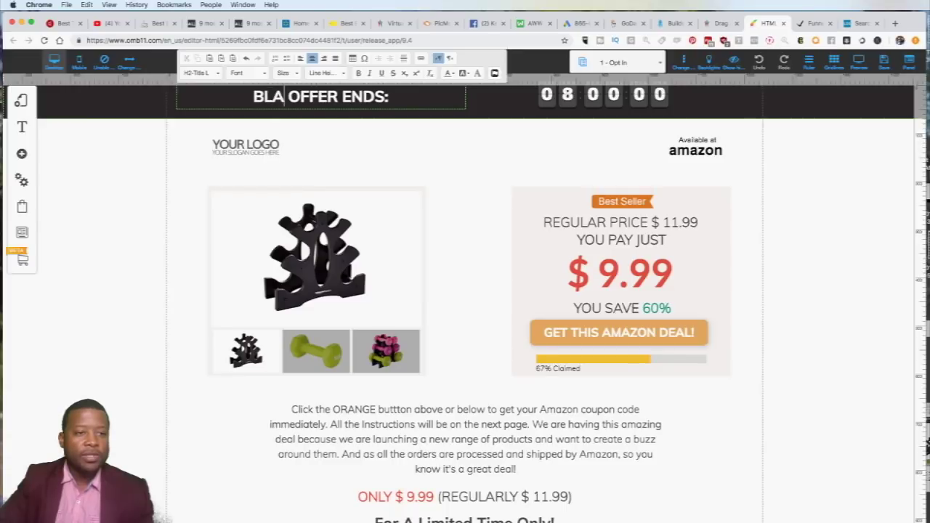
pyautogui.write(' FRIDAY')
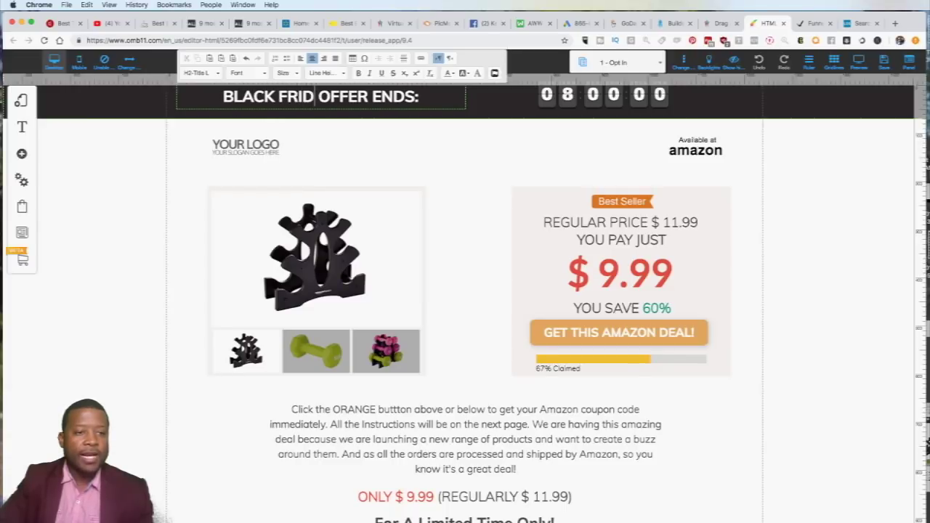
pyautogui.write(' TV DEA')
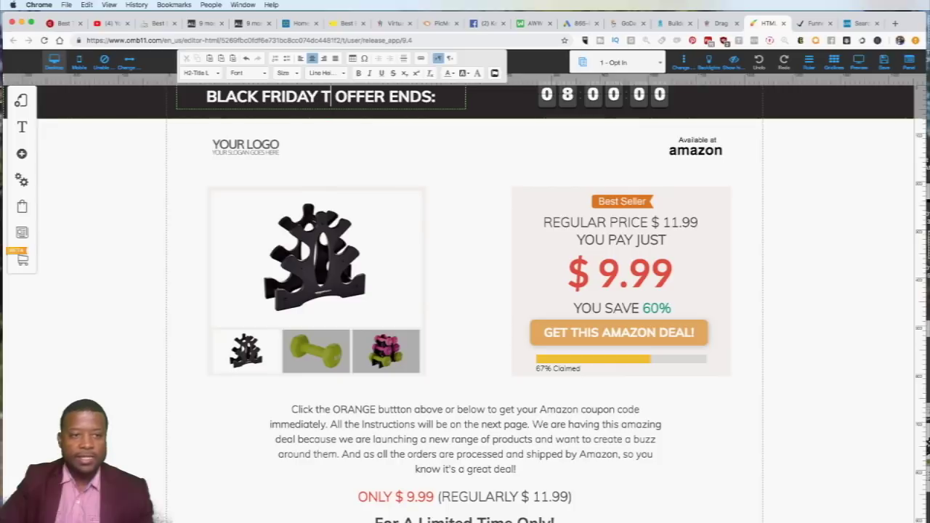
pyautogui.write('LS')
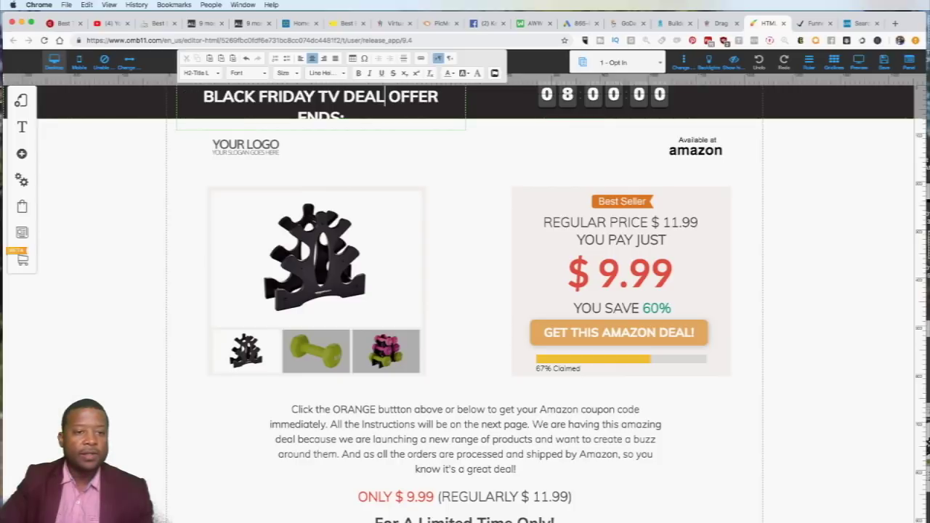
pyautogui.write(' 2018')
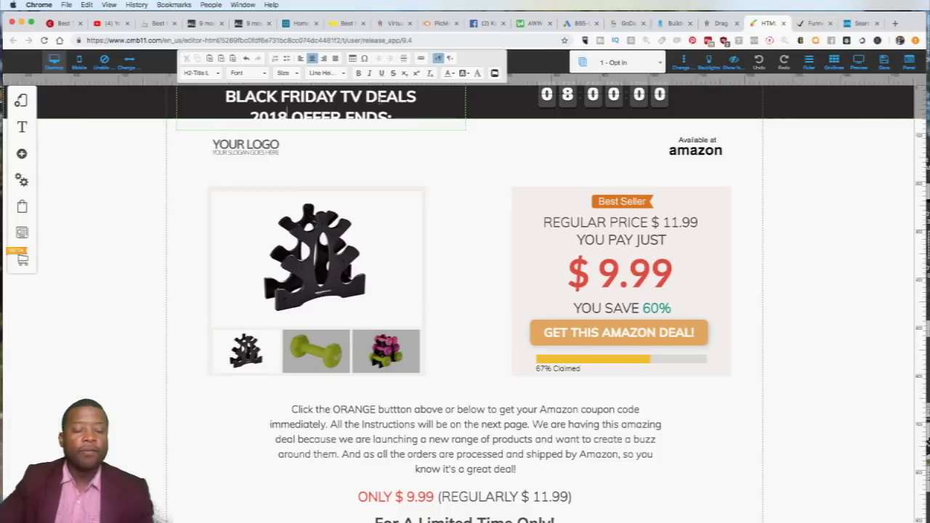
pyautogui.moveTo(428, 108); pyautogui.dragTo(218, 96)
pyautogui.click(222, 97)
pyautogui.click(481, 120)
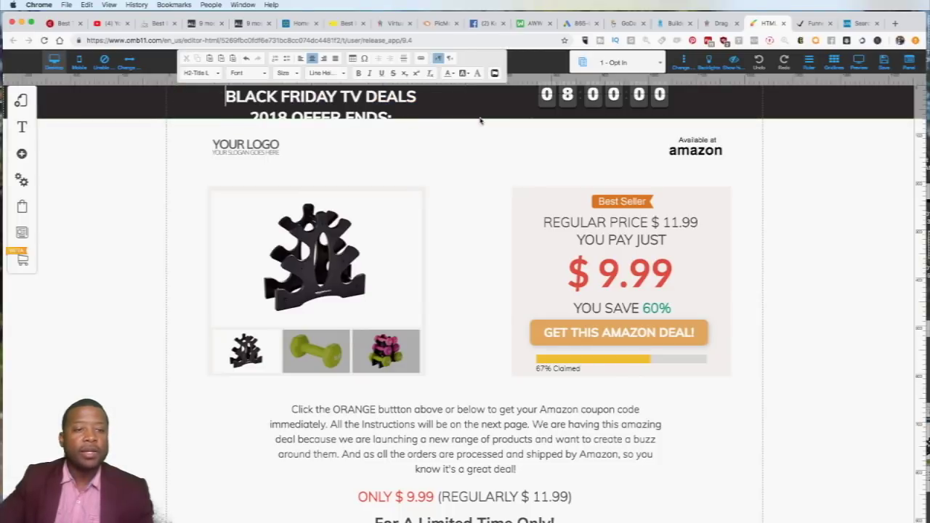
# - Widen the heading's text box so the text fits on one line, and move it slightly down in the header bar
pyautogui.click(411, 103)
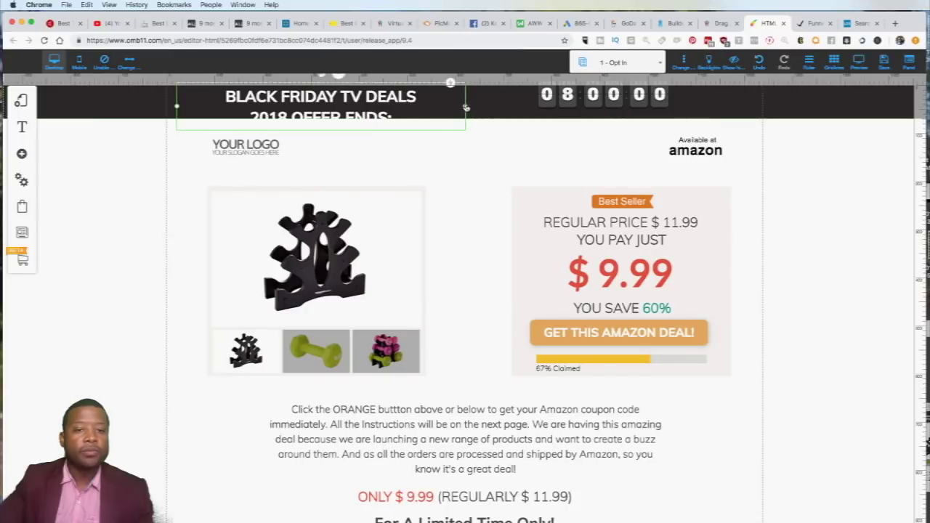
pyautogui.moveTo(465, 107); pyautogui.dragTo(536, 107)
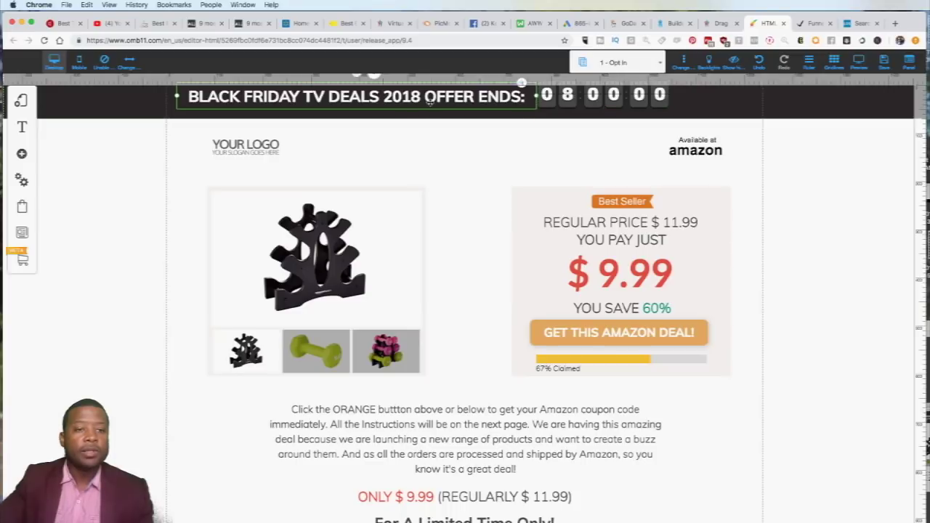
pyautogui.moveTo(465, 98); pyautogui.dragTo(465, 104)
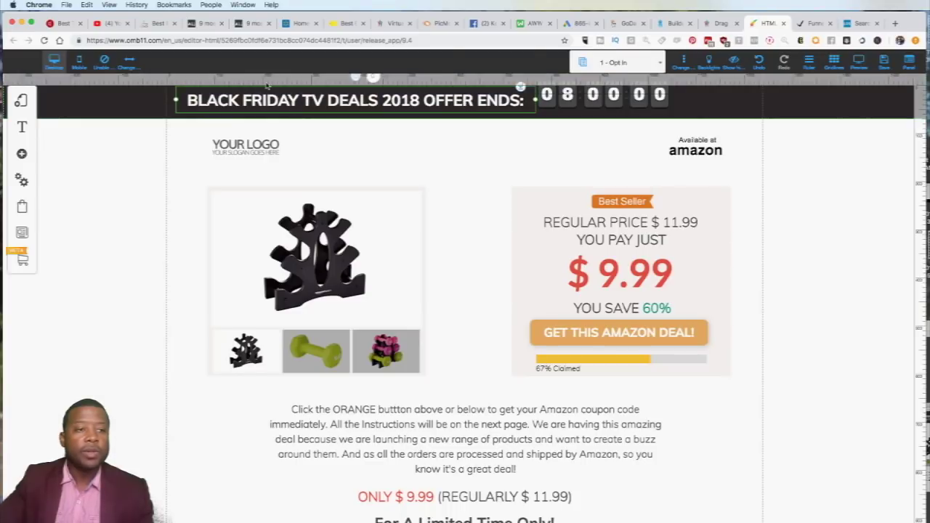
pyautogui.click(278, 98)
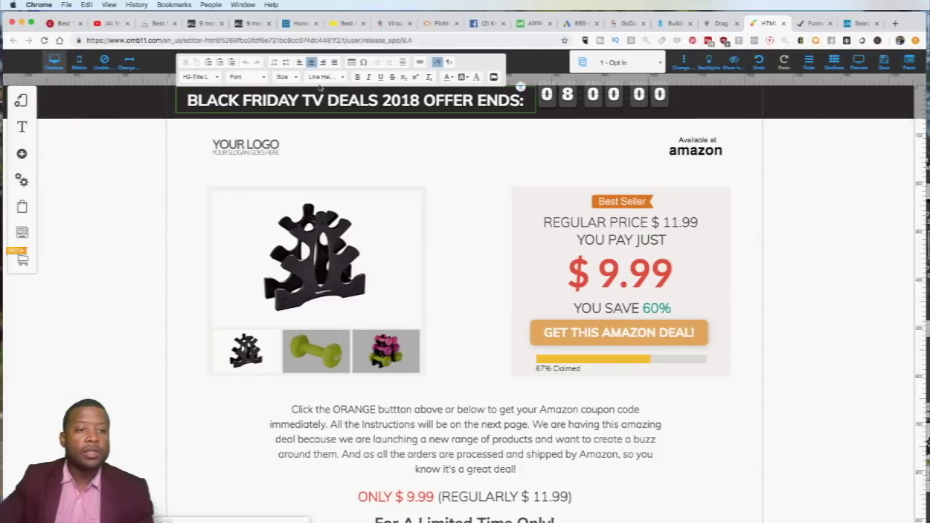
pyautogui.click(473, 162)
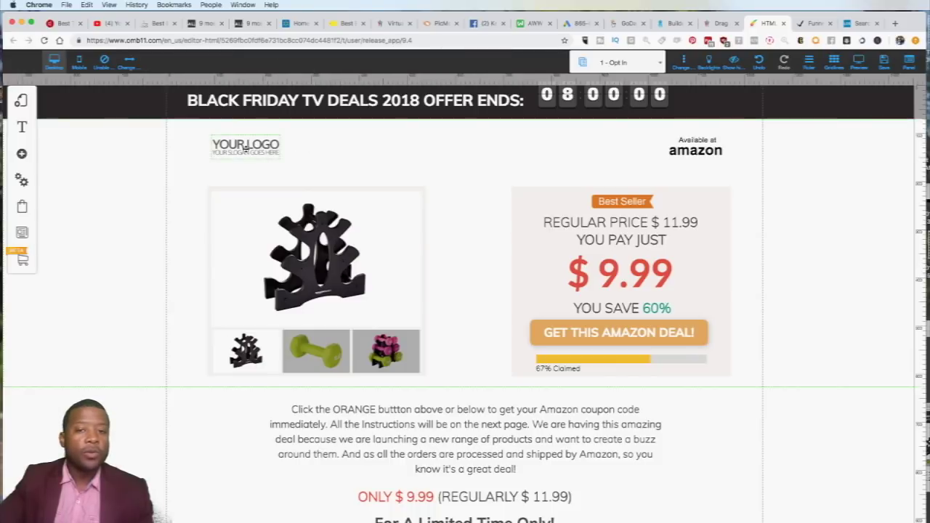
# - Change the header countdown timer's type to Assign Date and set its end date to 11/30/2018 09:29 am
pyautogui.click(628, 100)
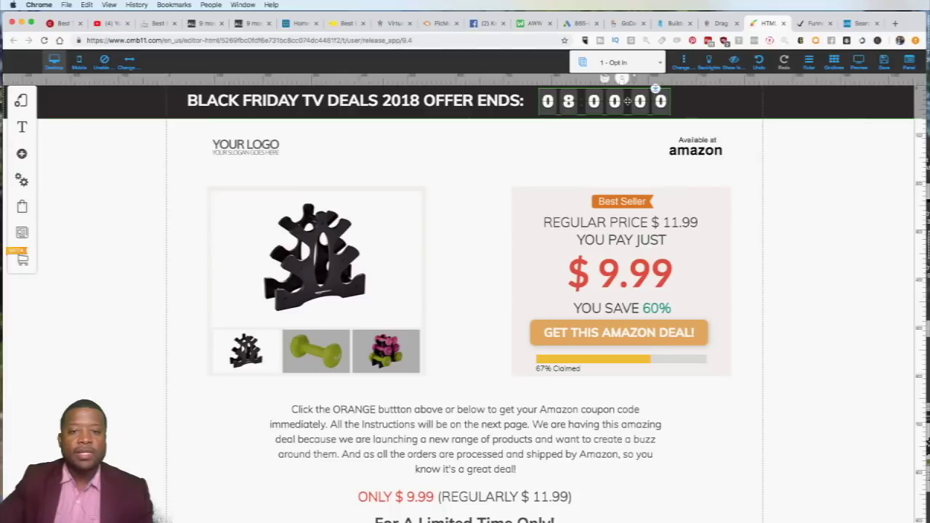
pyautogui.rightClick(626, 101)
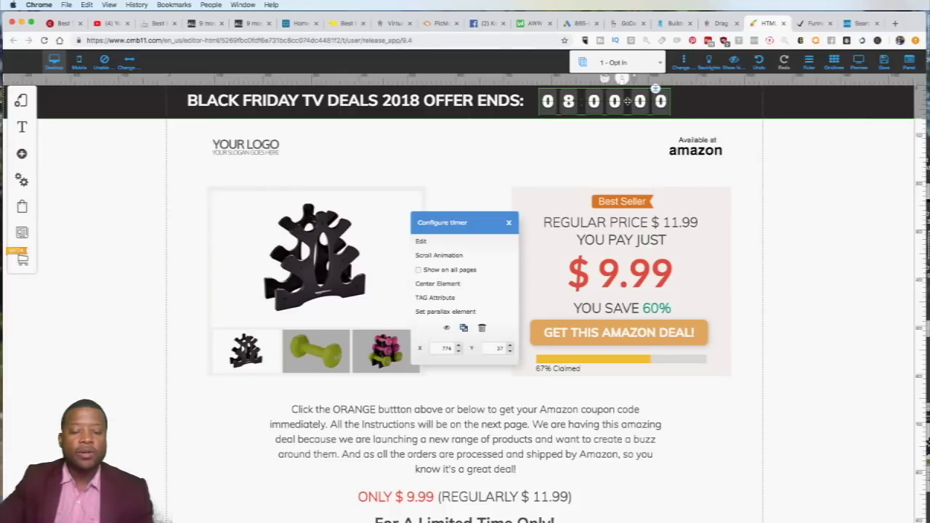
pyautogui.click(423, 242)
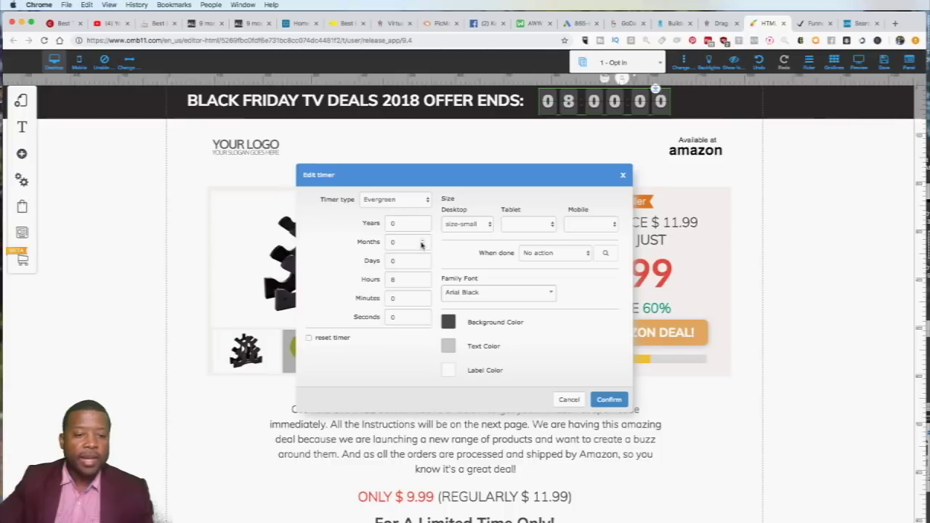
pyautogui.click(422, 240)
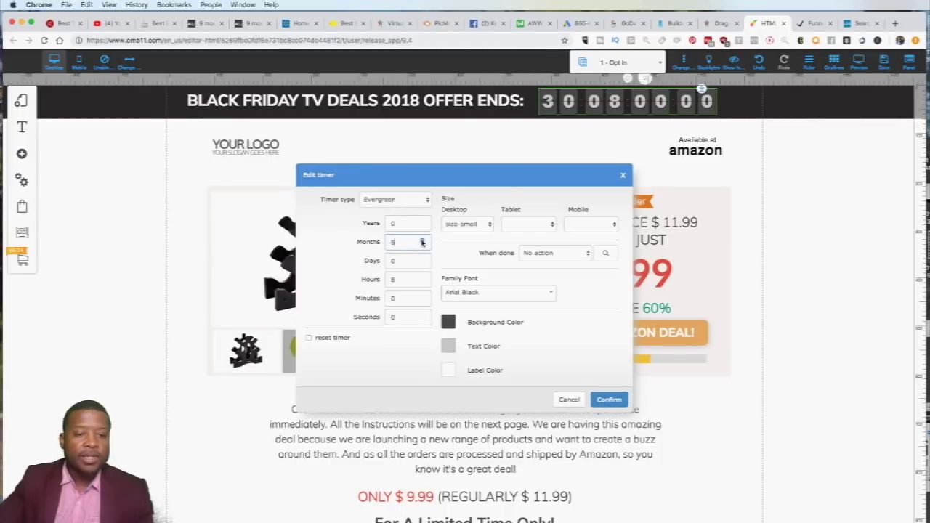
pyautogui.click(412, 201)
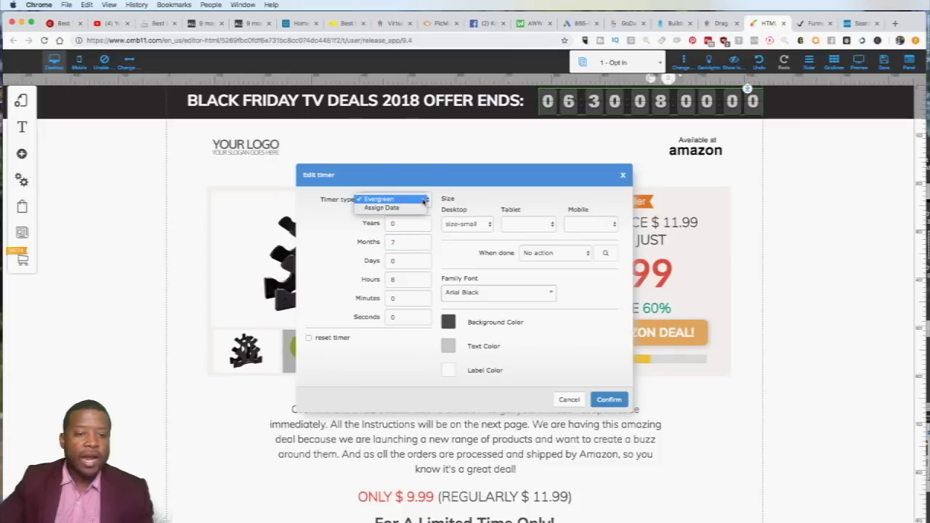
pyautogui.click(412, 202)
pyautogui.click(412, 212)
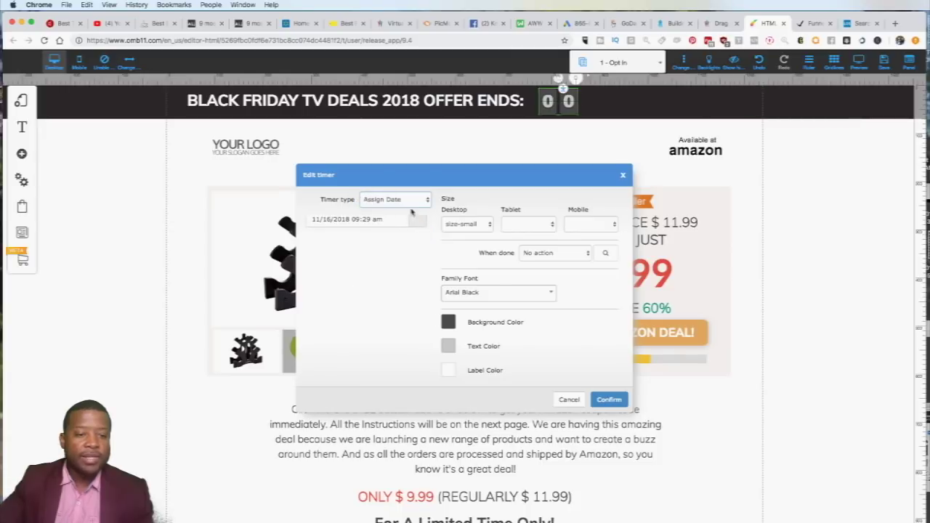
pyautogui.click(419, 237)
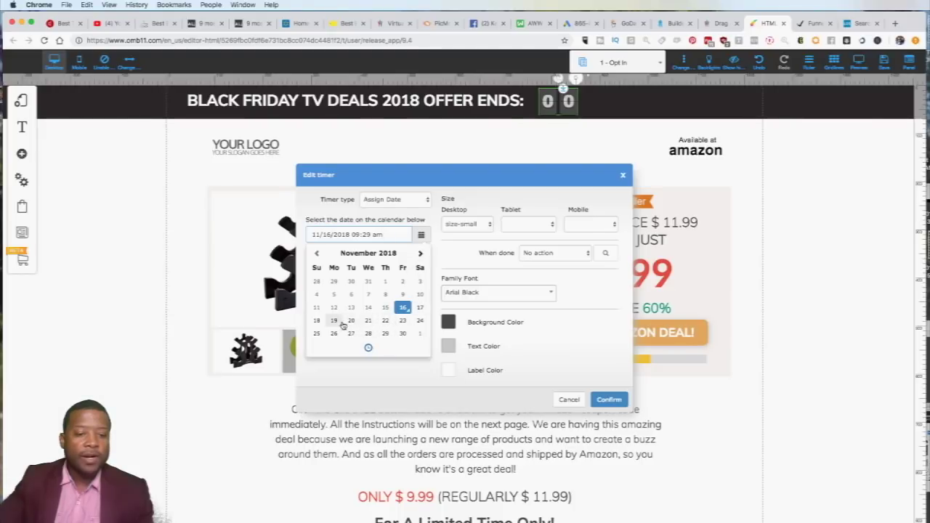
pyautogui.click(403, 334)
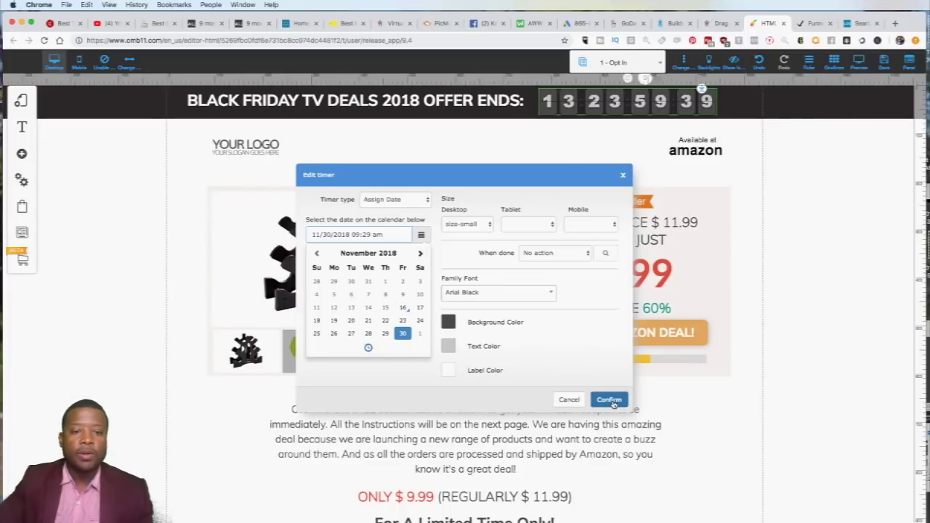
# - Set the countdown timer's desktop size to Medium and apply the timer settings
pyautogui.click(486, 229)
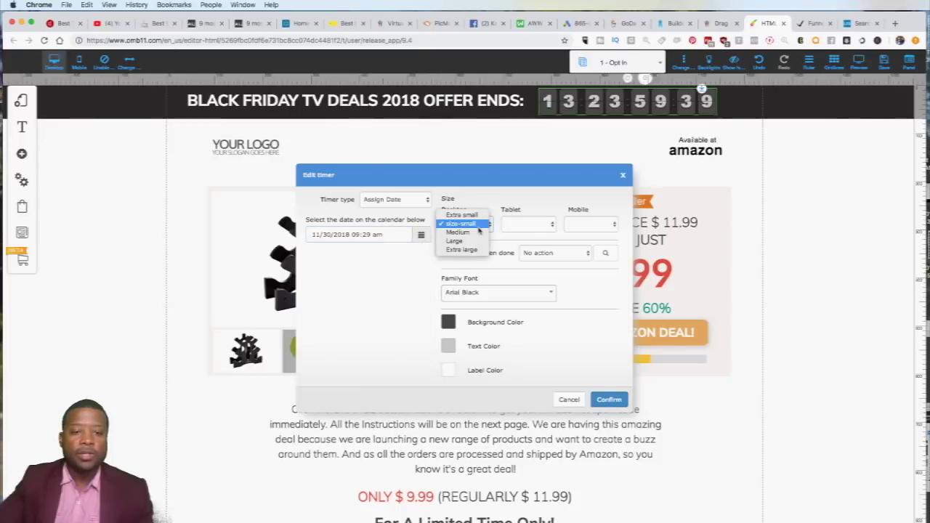
pyautogui.click(471, 234)
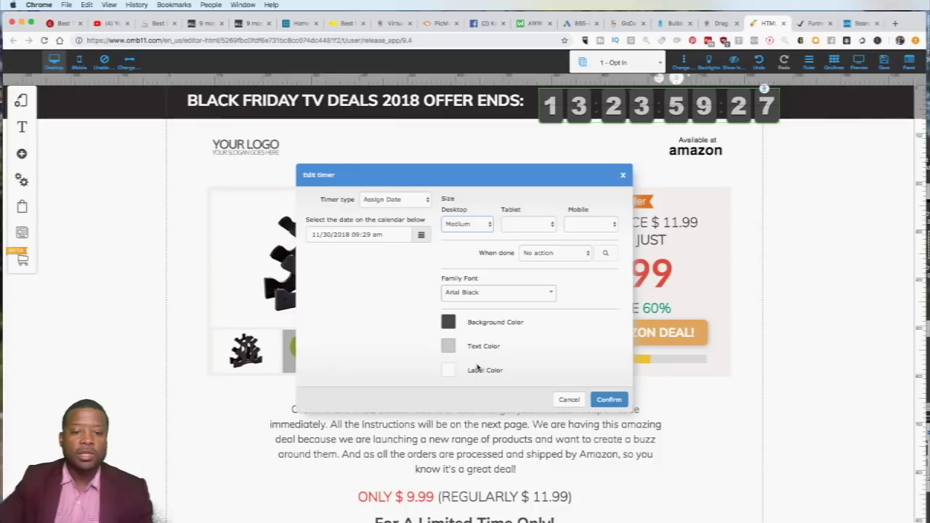
pyautogui.click(609, 399)
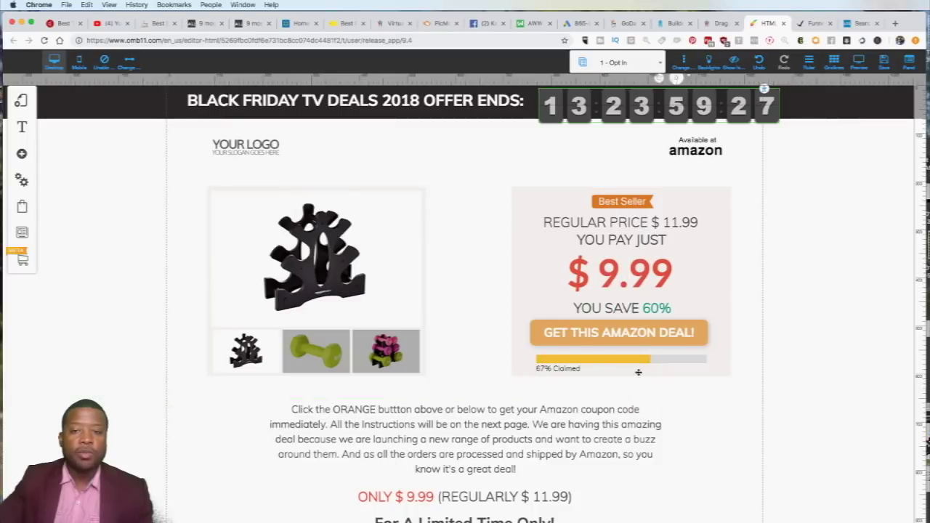
# - Open the PicMonkey website, picmonkey.com, in a new browser tab for designing the page's logo
pyautogui.click(249, 150)
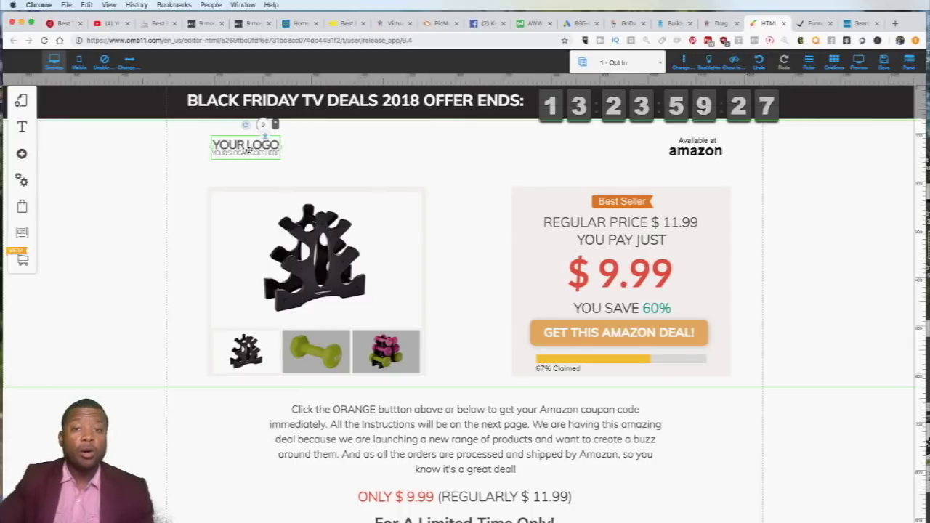
pyautogui.click(895, 23)
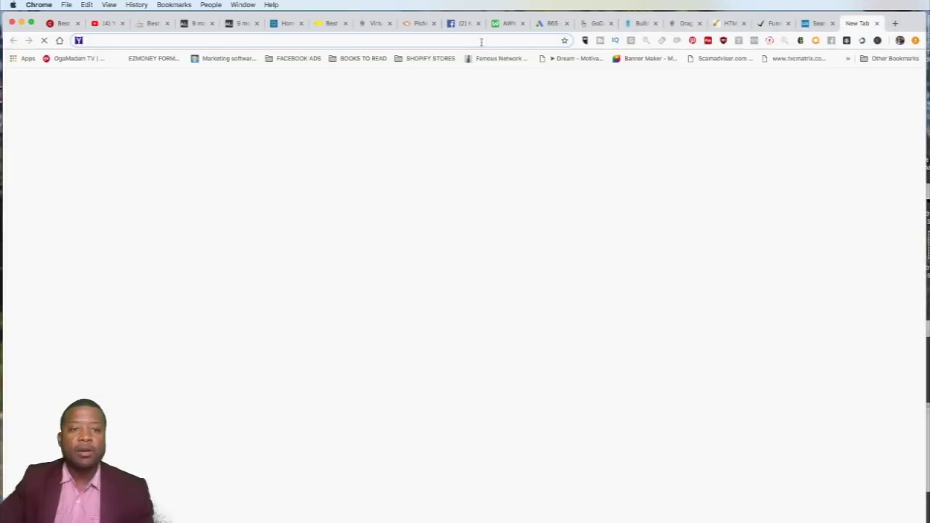
pyautogui.write('pickmonkey.com')
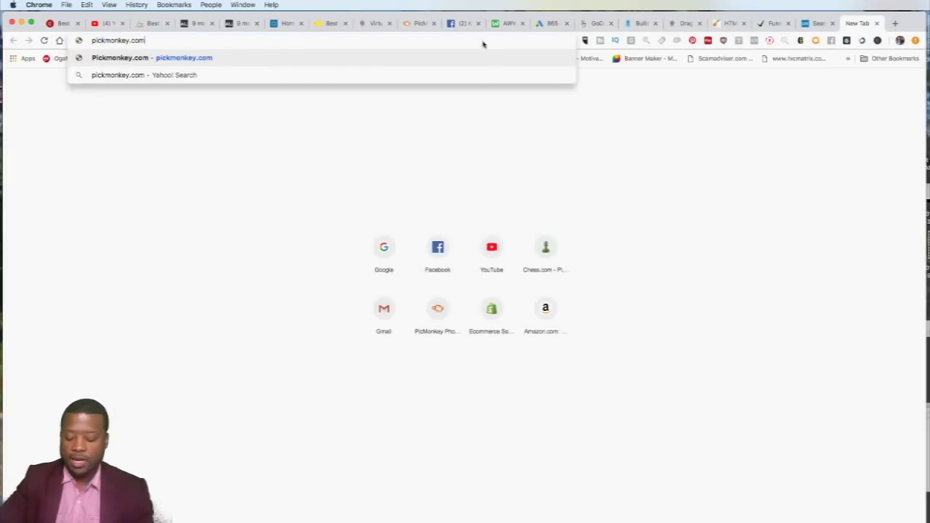
pyautogui.press('Return')
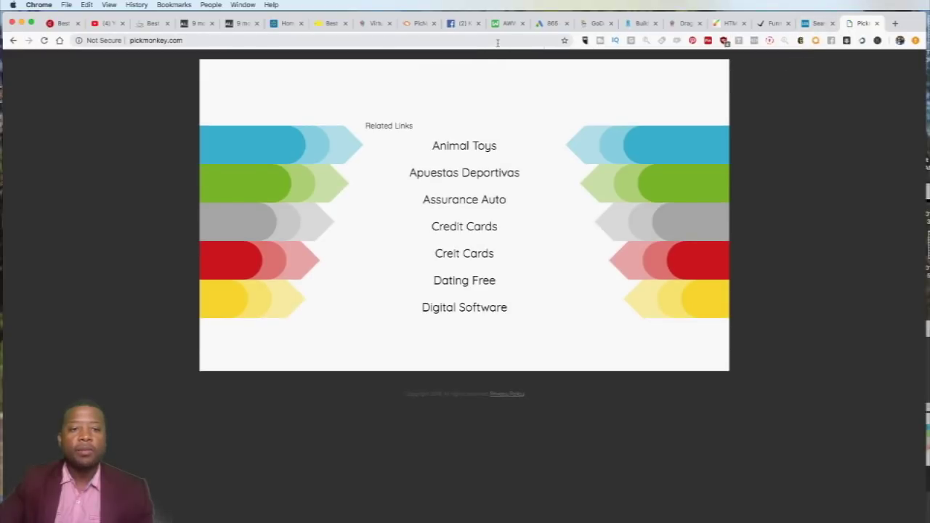
pyautogui.click(495, 42)
pyautogui.write('pi')
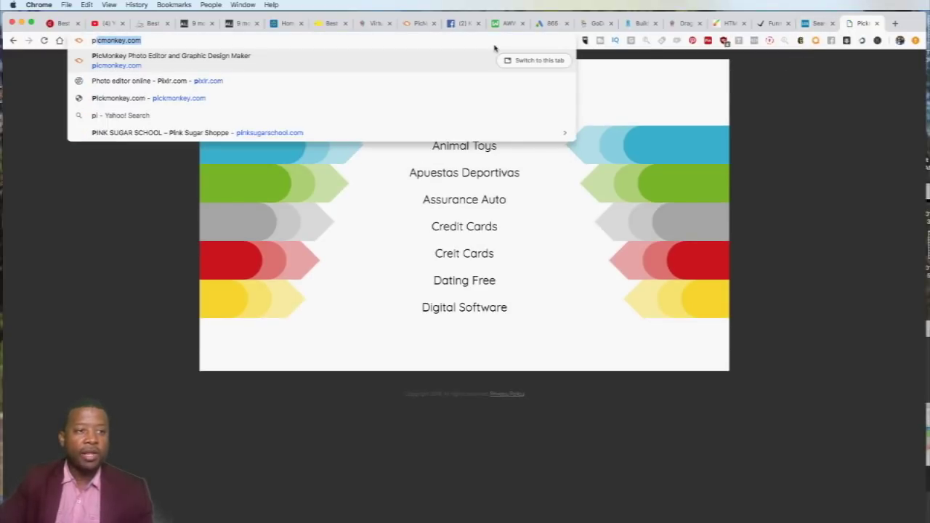
pyautogui.click(262, 66)
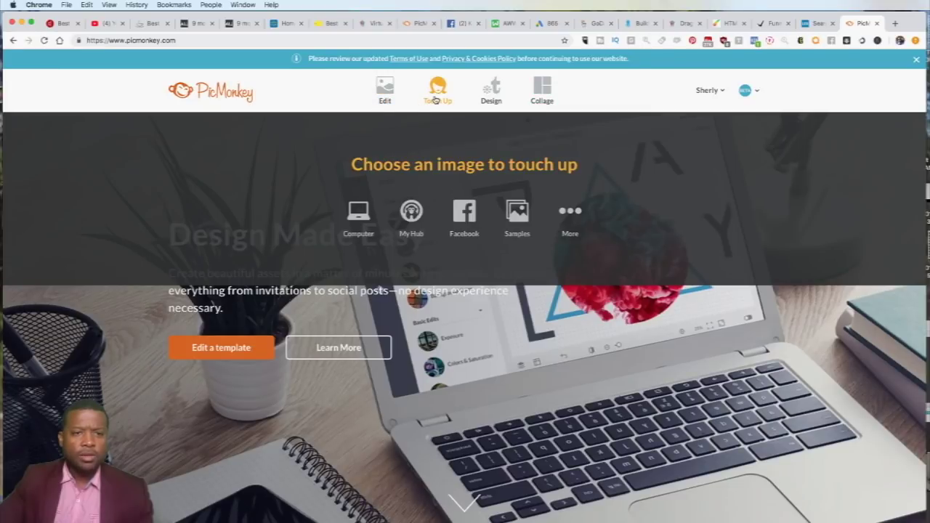
# - Create a blank custom-size design canvas of 400 × 400 pixels with a non-transparent background
pyautogui.moveTo(494, 93)
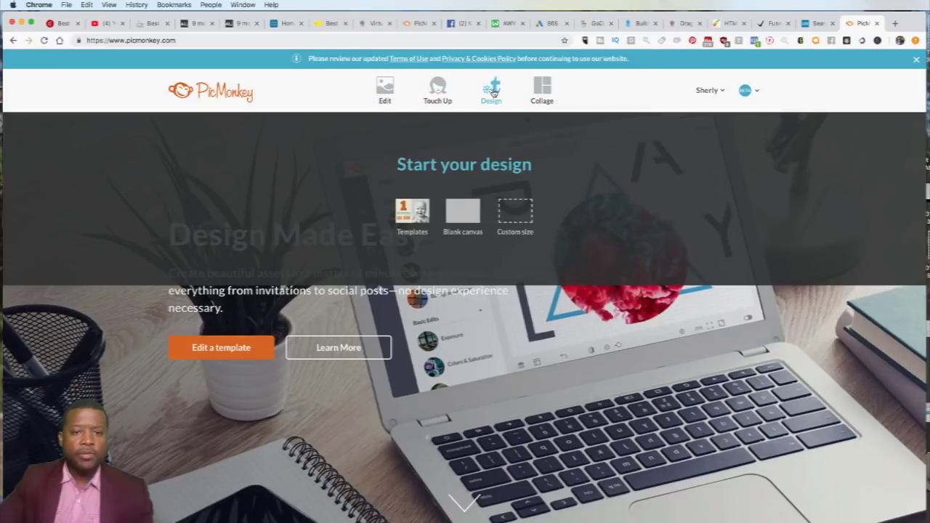
pyautogui.click(520, 217)
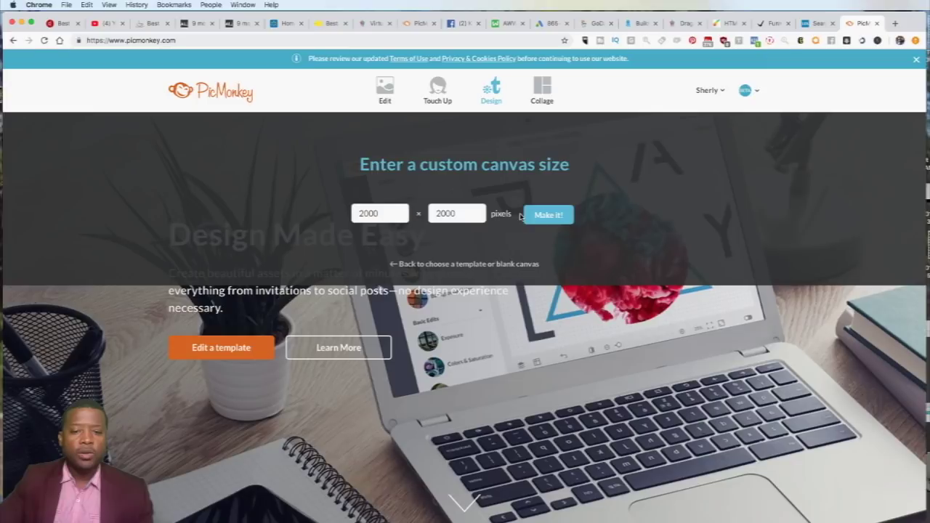
pyautogui.moveTo(397, 214); pyautogui.dragTo(328, 213)
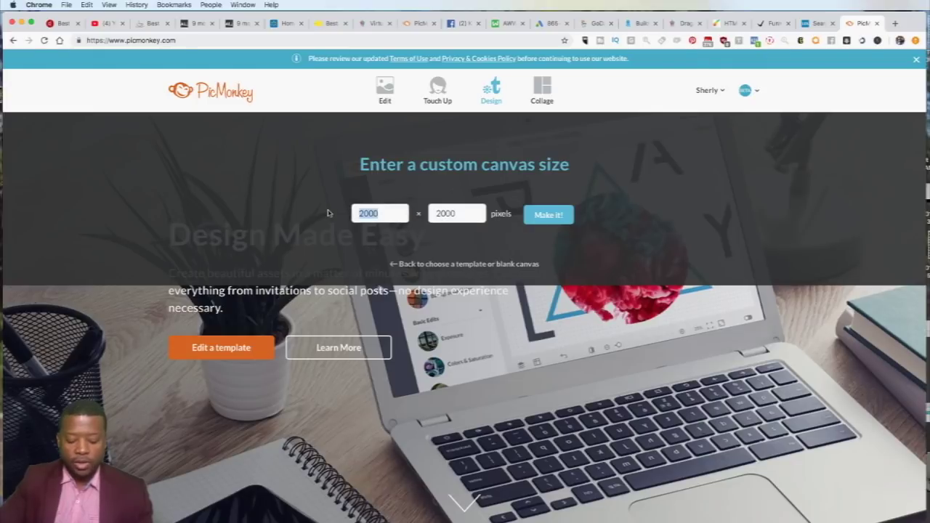
pyautogui.write('400')
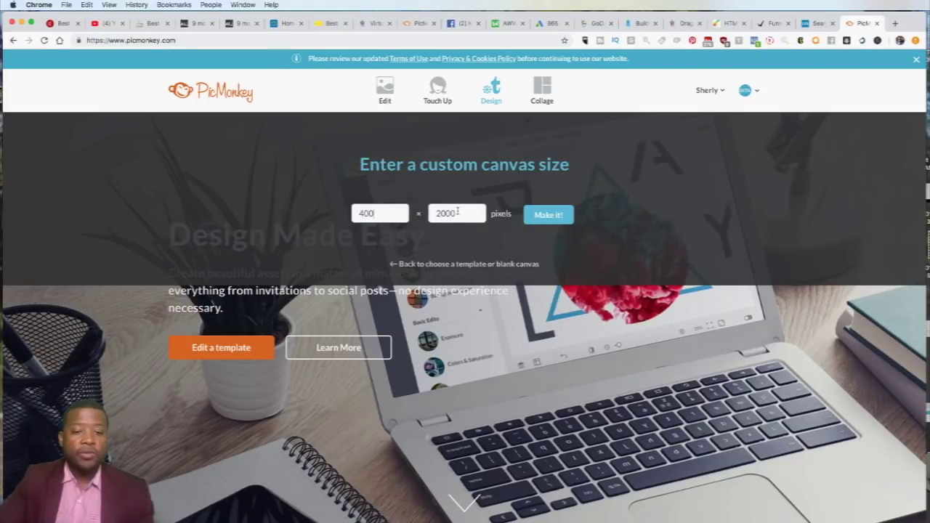
pyautogui.moveTo(458, 210); pyautogui.dragTo(434, 209)
pyautogui.write('400')
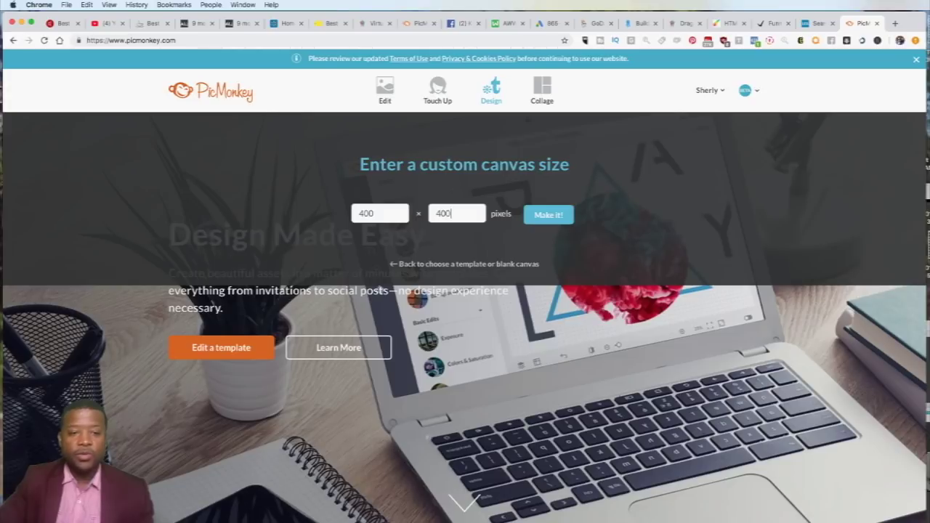
pyautogui.click(543, 215)
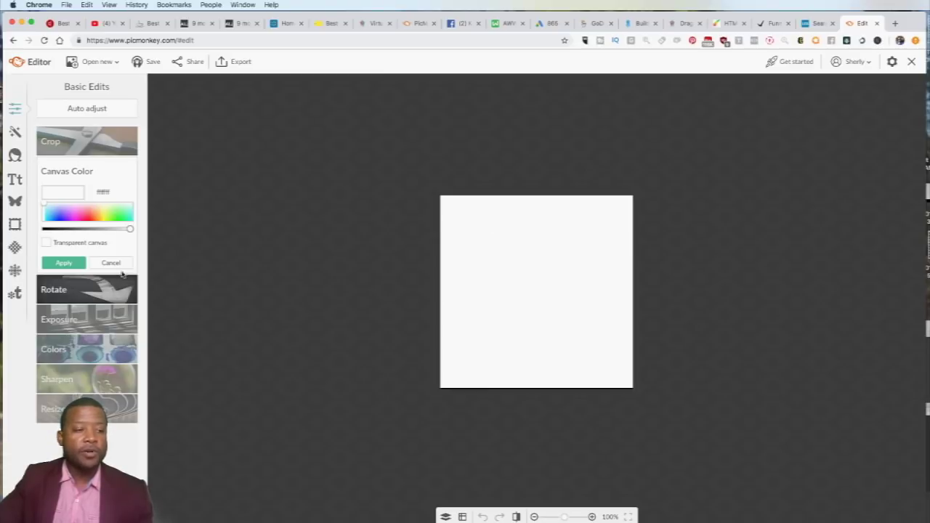
pyautogui.click(47, 243)
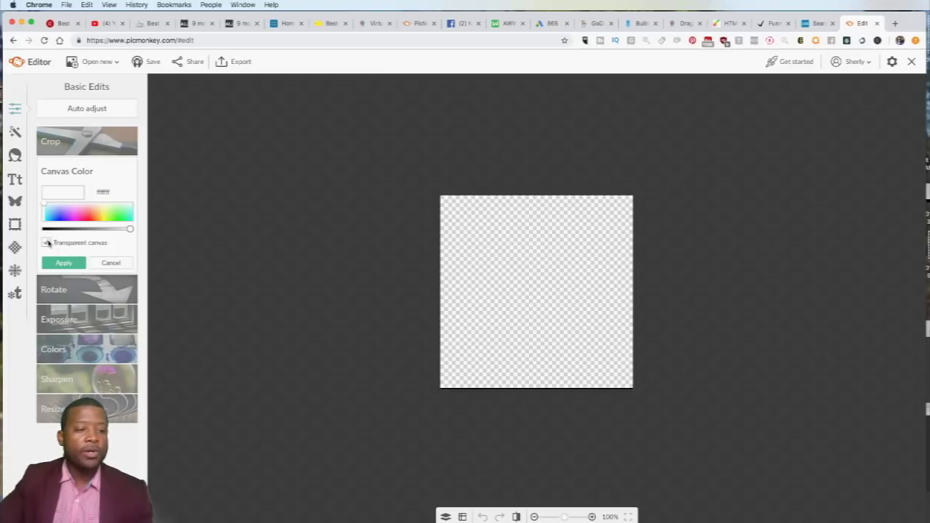
pyautogui.click(47, 243)
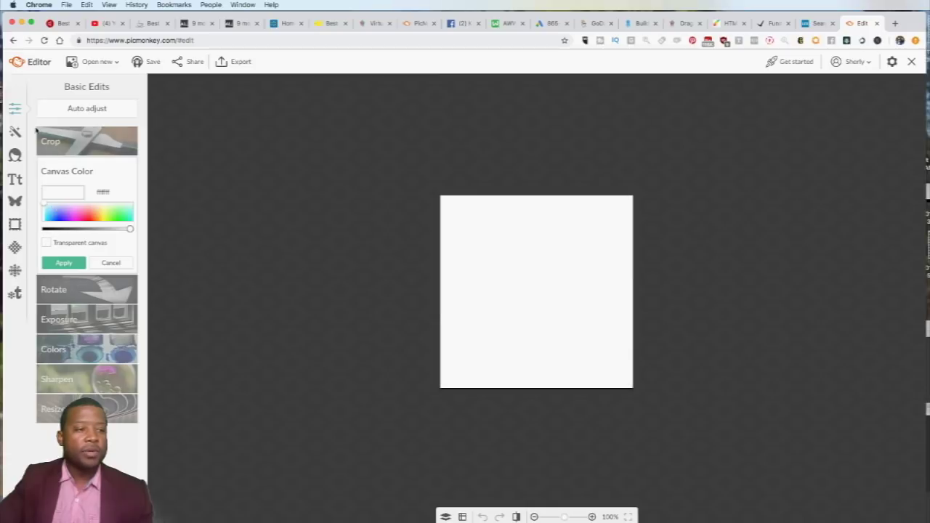
# - Add text in the Brush-Tip Texe font to the canvas, reading "Black Friday" with "Tv Deals 2018" on a second line
pyautogui.click(16, 180)
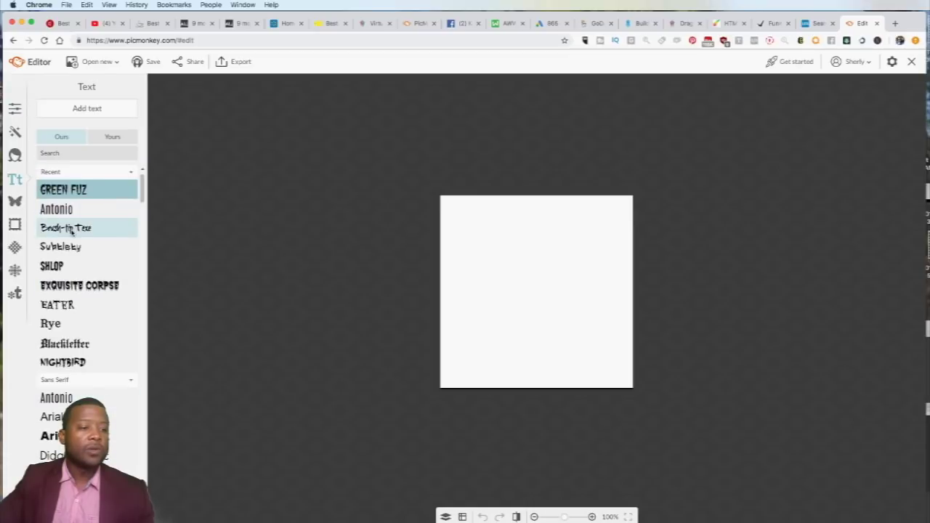
pyautogui.click(73, 225)
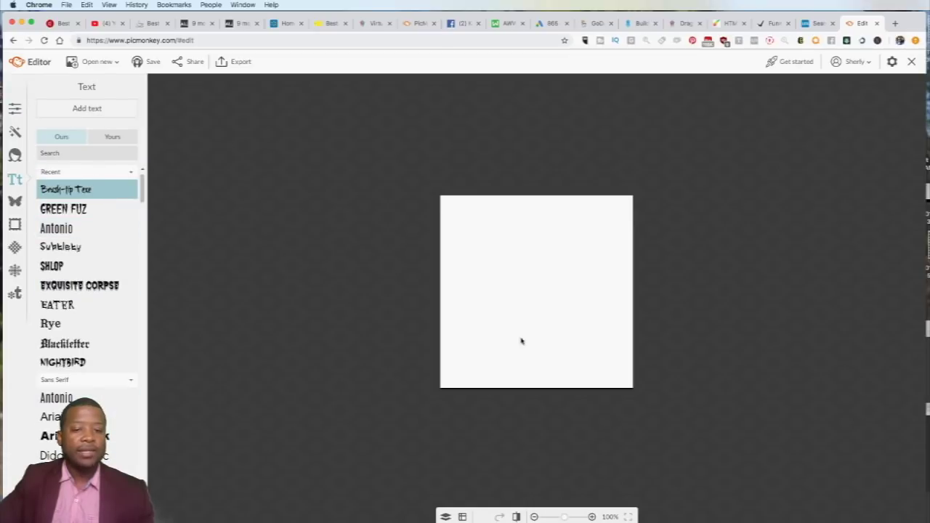
pyautogui.moveTo(561, 296); pyautogui.dragTo(514, 271)
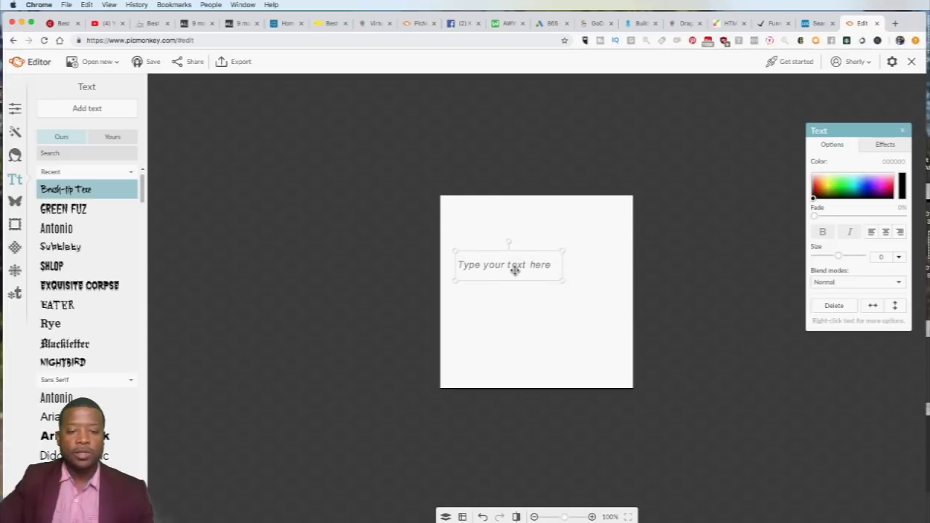
pyautogui.write('Bla')
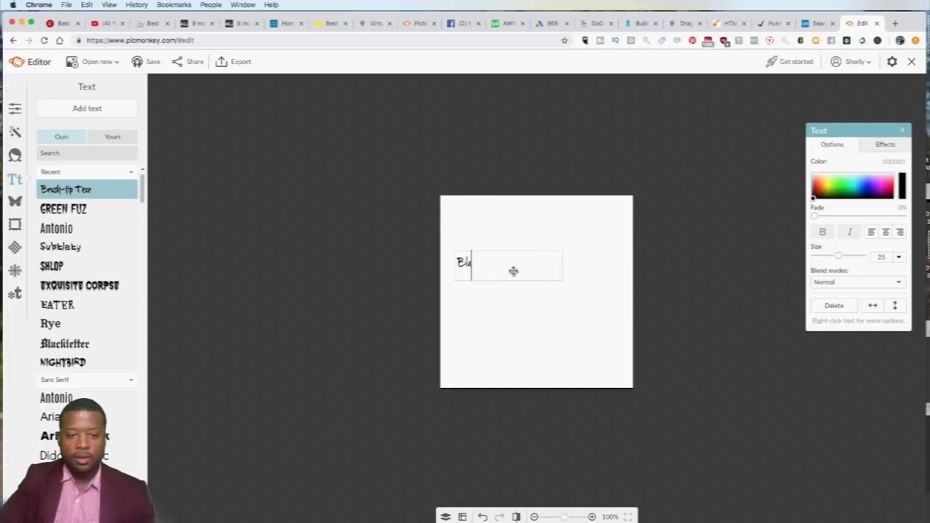
pyautogui.write('ck Friday T')
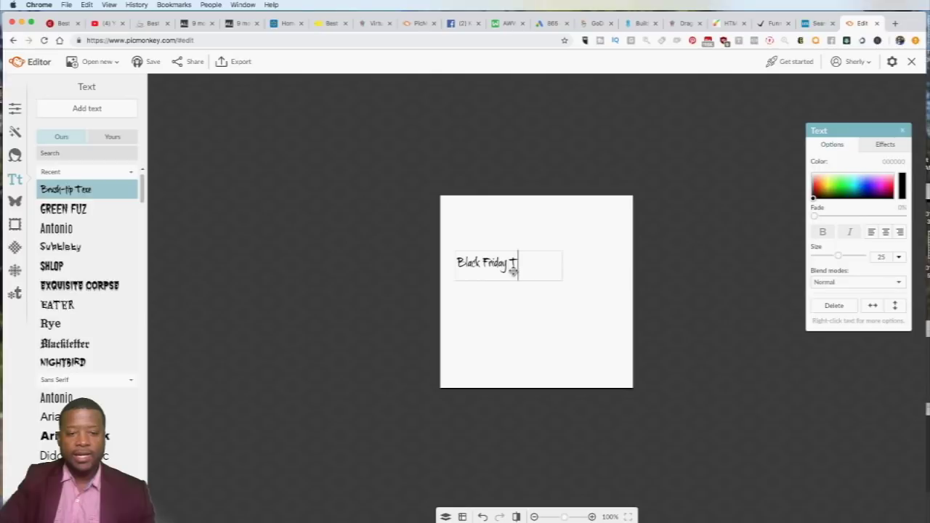
pyautogui.write('v Deal')
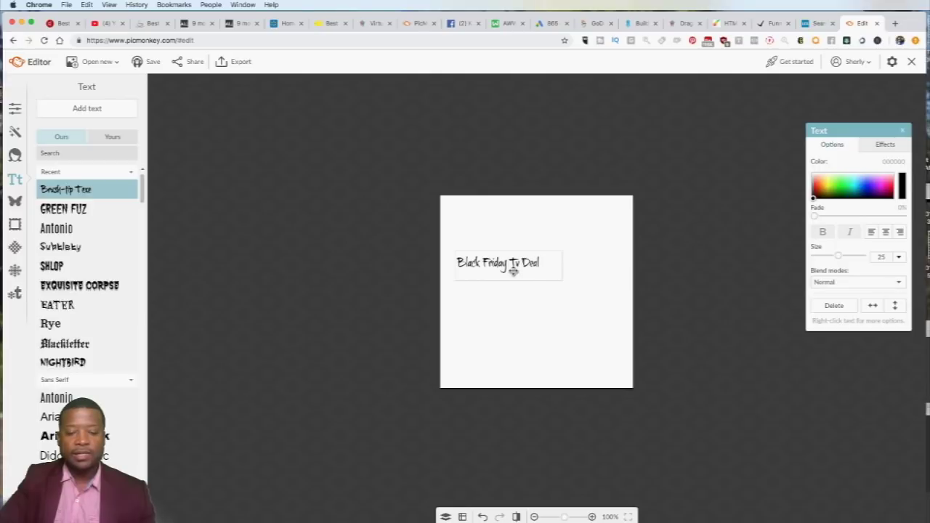
pyautogui.press('BackSpace')
pyautogui.press('BackSpace')
pyautogui.press('BackSpace')
pyautogui.press('BackSpace')
pyautogui.press('BackSpace')
pyautogui.press('BackSpace')
pyautogui.press('Return')
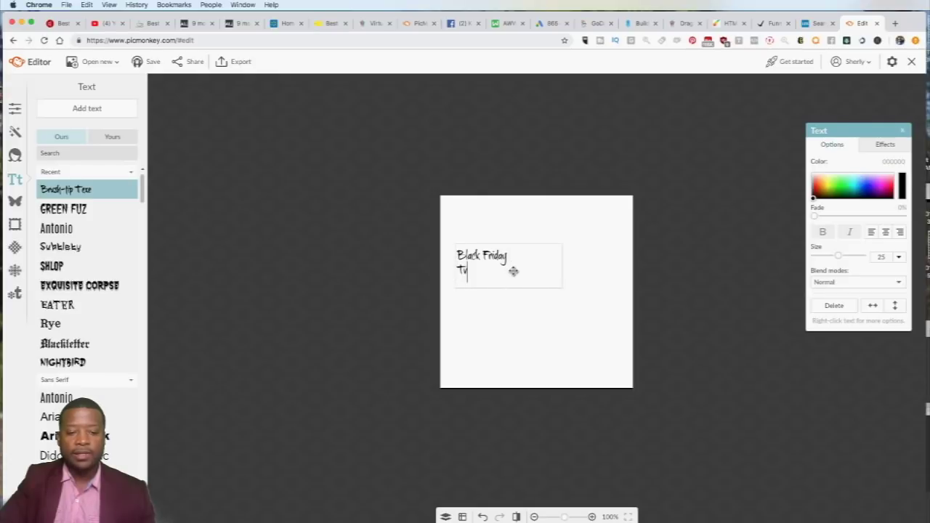
pyautogui.write('Tv Deals 2018')
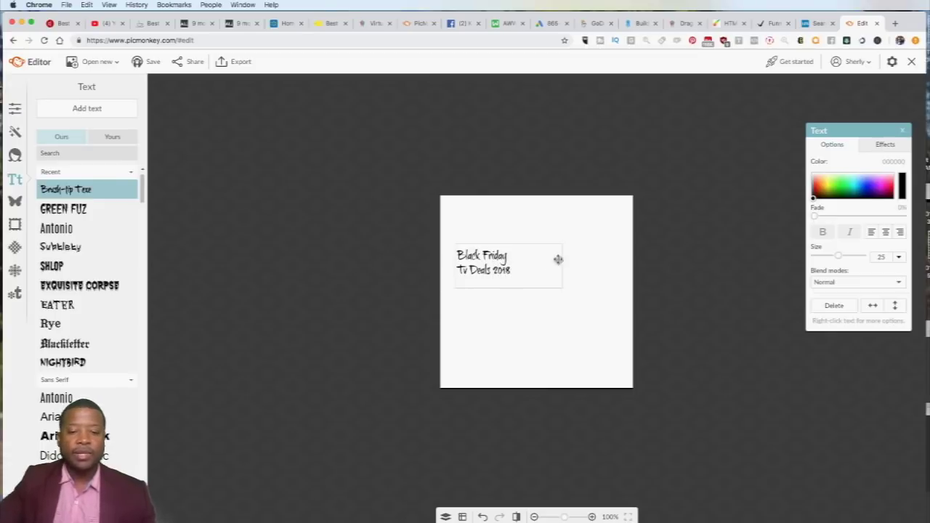
# - Enlarge the text to size 64, tilt it slightly counter-clockwise and move it to the upper part of the canvas
pyautogui.click(511, 269)
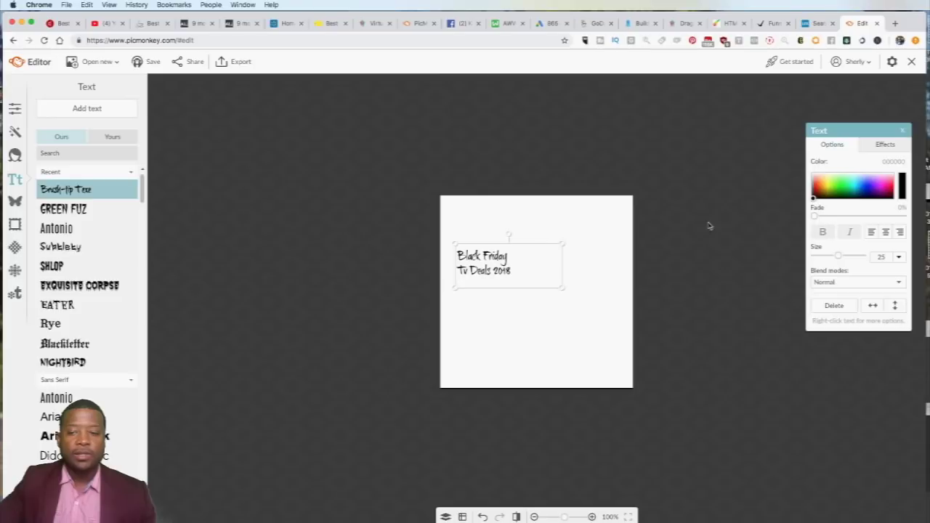
pyautogui.moveTo(565, 293); pyautogui.dragTo(608, 339)
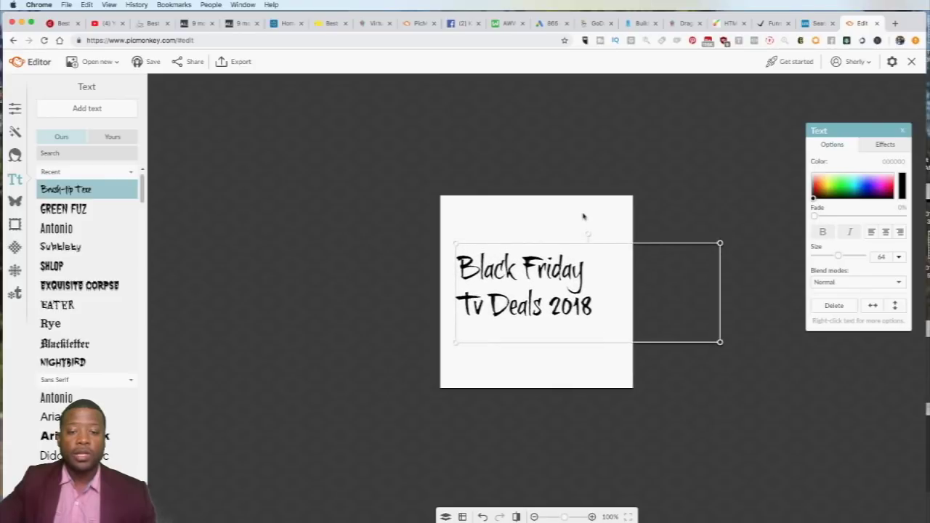
pyautogui.moveTo(589, 233); pyautogui.dragTo(530, 207)
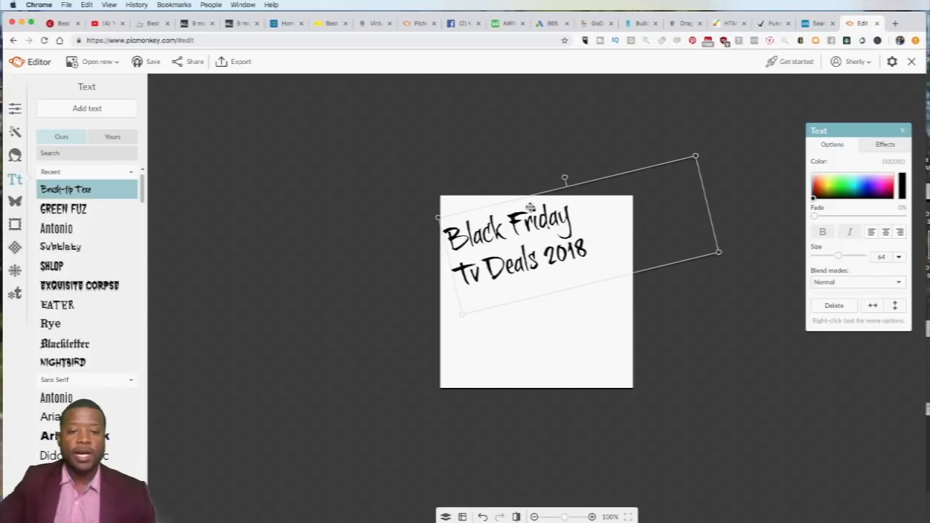
pyautogui.click(569, 148)
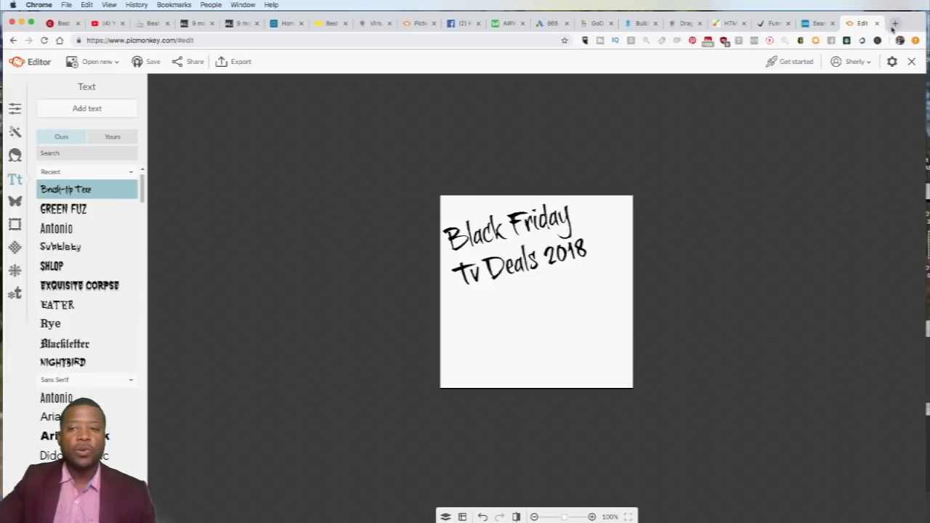
# - Open google.com in a new browser tab
pyautogui.click(895, 24)
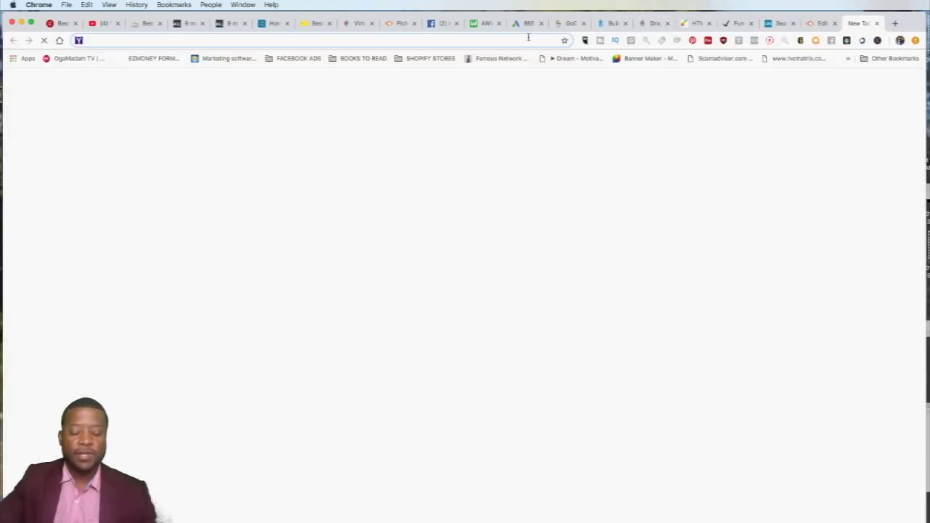
pyautogui.write('google.com')
pyautogui.press('Return')
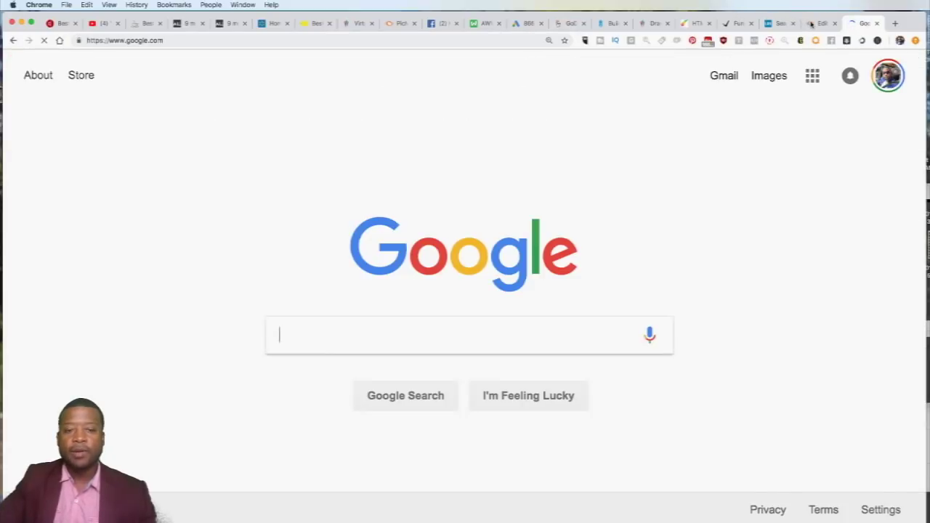
# - Back in PicMonkey, add the orange f18e1e flame from the Smoke & Fire graphics and place it over the start of the lettering
pyautogui.click(811, 24)
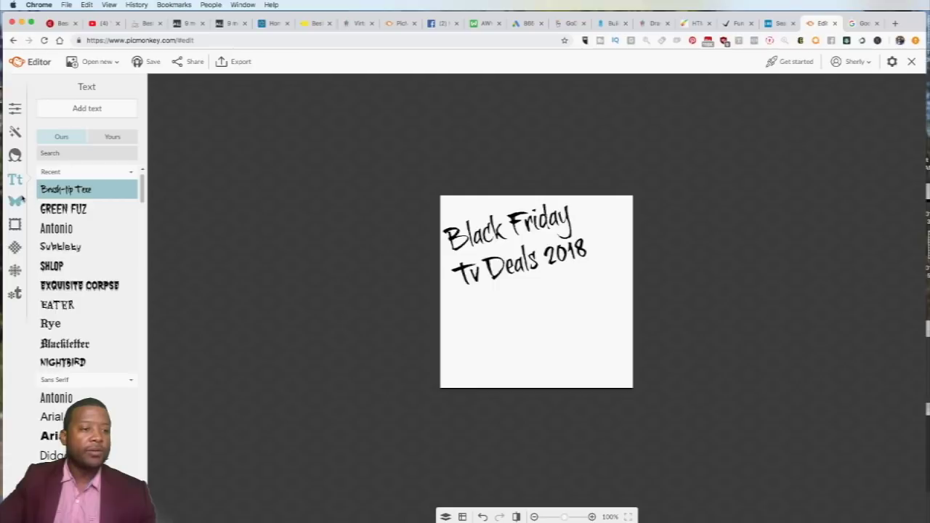
pyautogui.click(17, 200)
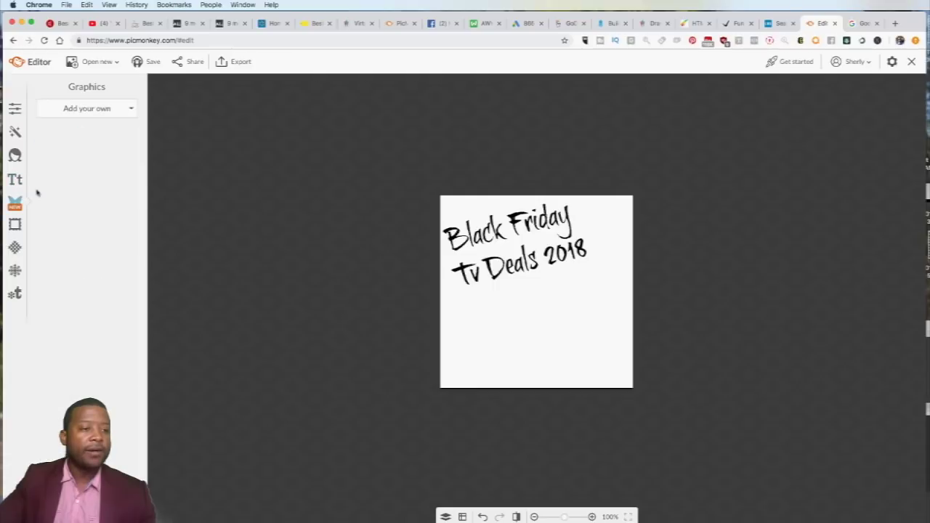
pyautogui.click(123, 111)
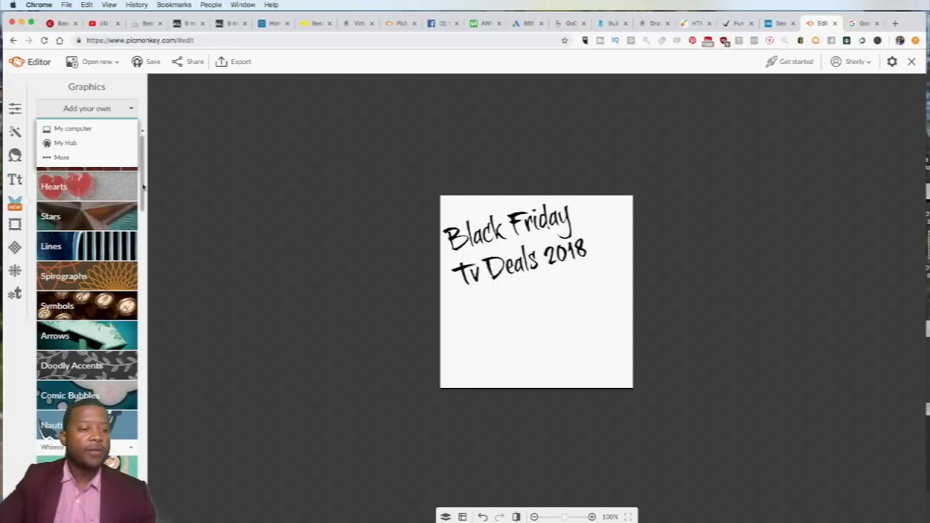
pyautogui.moveTo(143, 188); pyautogui.dragTo(145, 340)
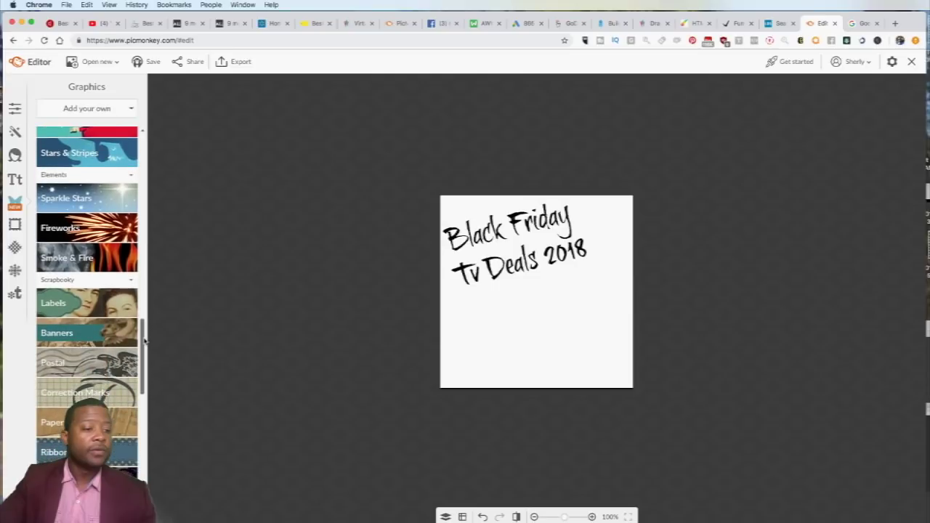
pyautogui.click(93, 265)
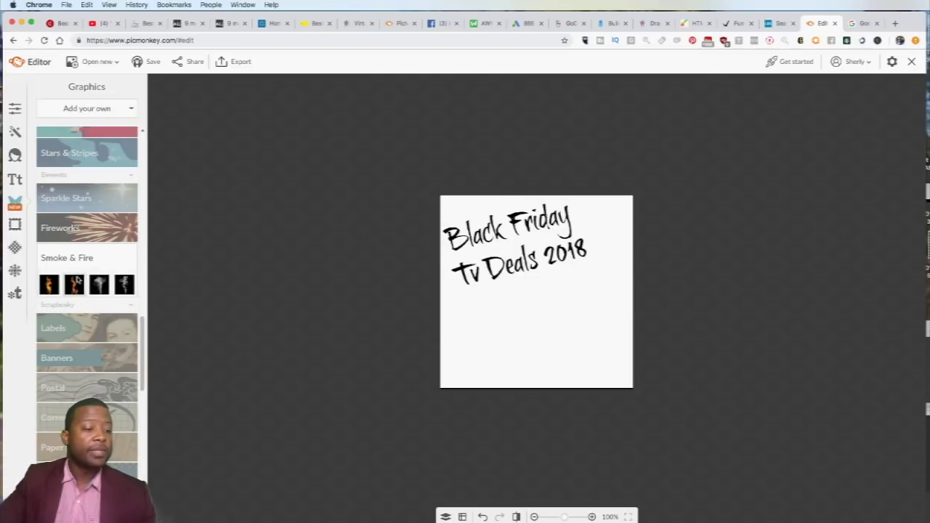
pyautogui.click(73, 288)
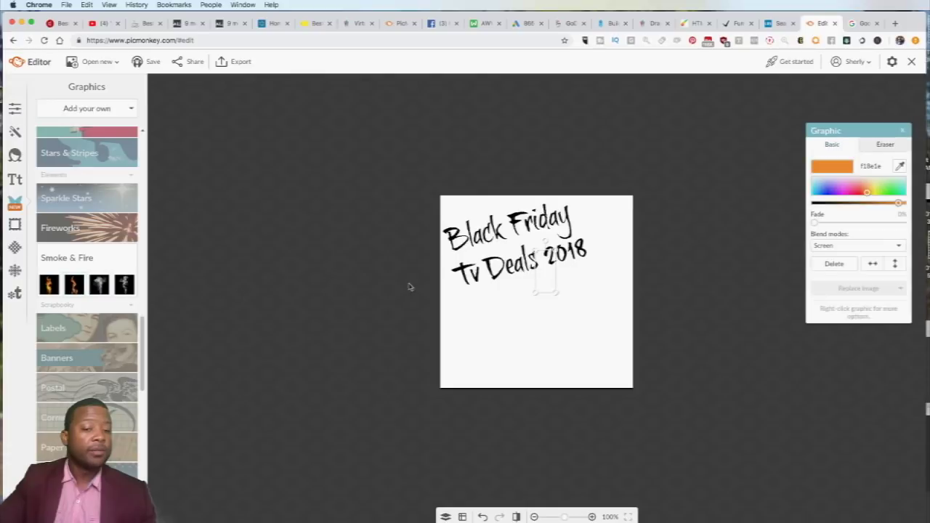
pyautogui.moveTo(536, 281); pyautogui.dragTo(460, 245)
pyautogui.click(546, 319)
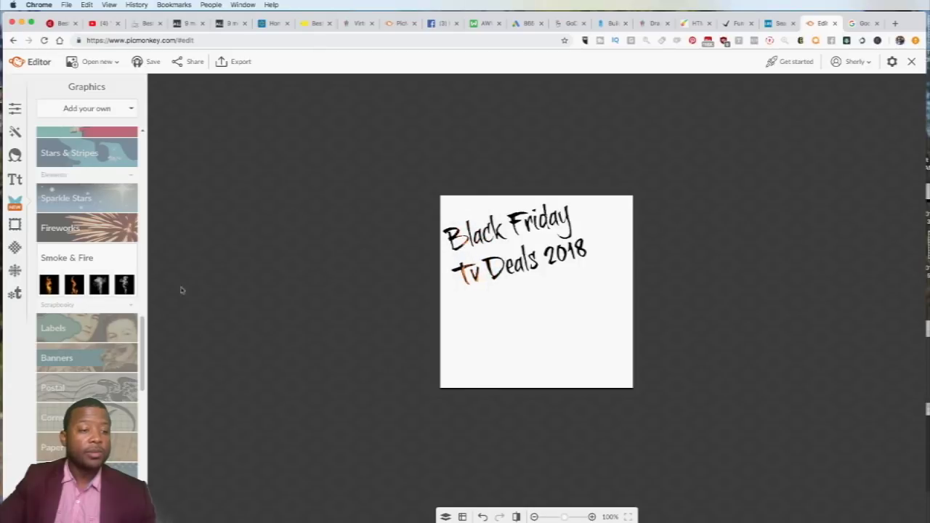
# - Add the yellow-orange fcb616 Smoke & Fire flame and place it over the word "Deals"
pyautogui.click(51, 287)
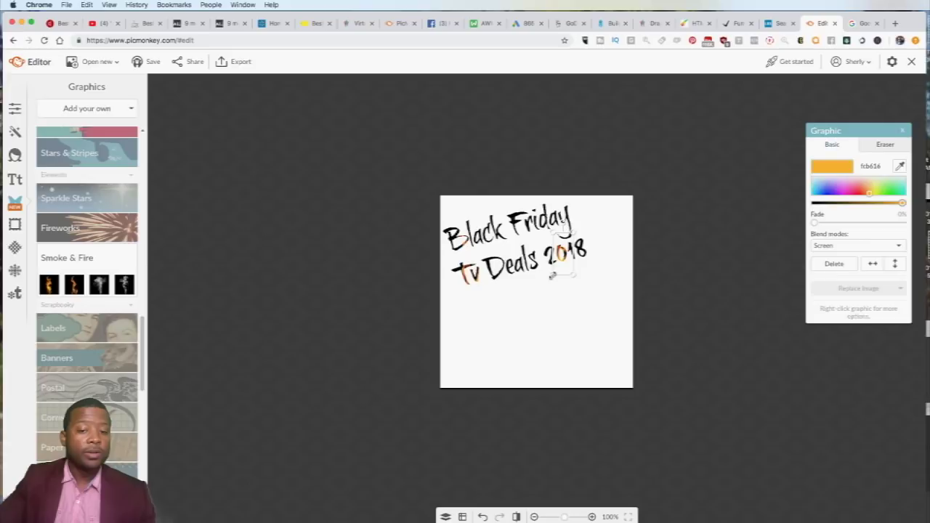
pyautogui.moveTo(552, 276); pyautogui.dragTo(513, 251)
pyautogui.click(590, 314)
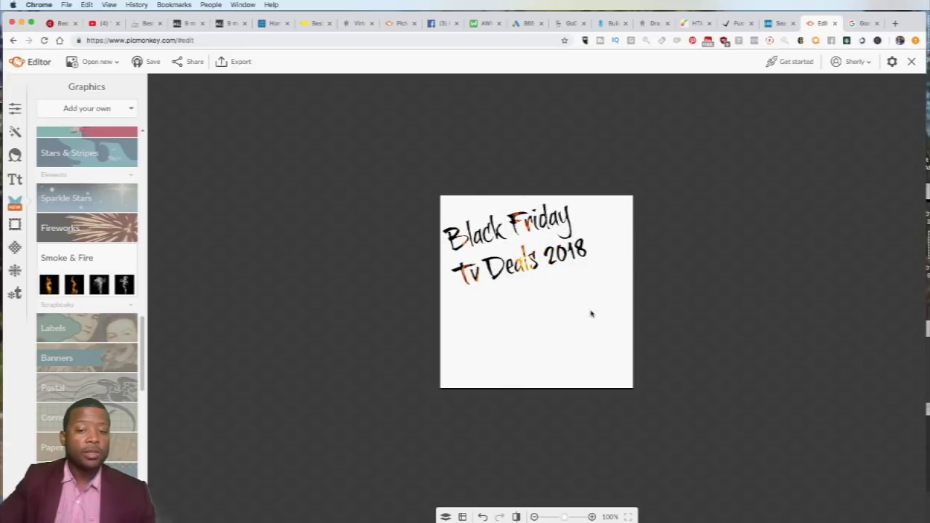
# - Remove both flame graphics from the lettering
pyautogui.moveTo(536, 265); pyautogui.dragTo(545, 299)
pyautogui.click(545, 299)
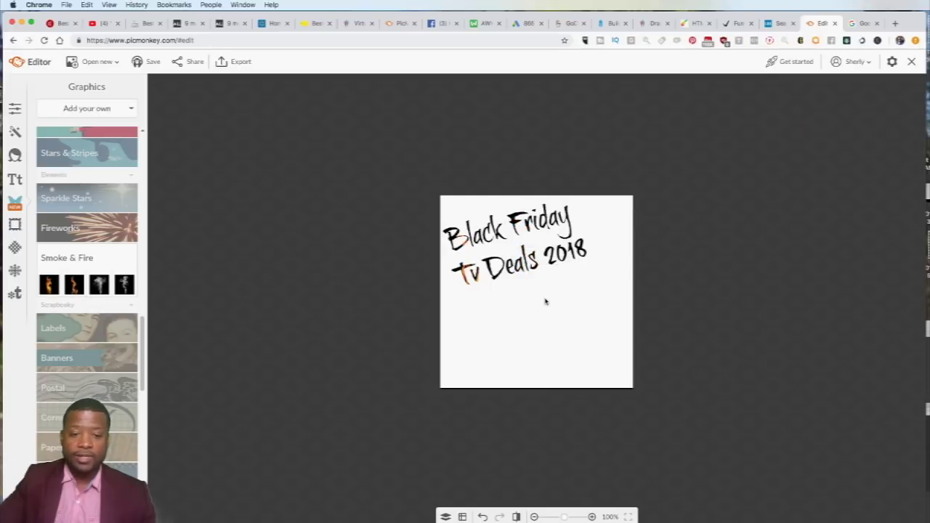
pyautogui.click(472, 263)
pyautogui.moveTo(472, 263); pyautogui.dragTo(556, 320)
pyautogui.press('Delete')
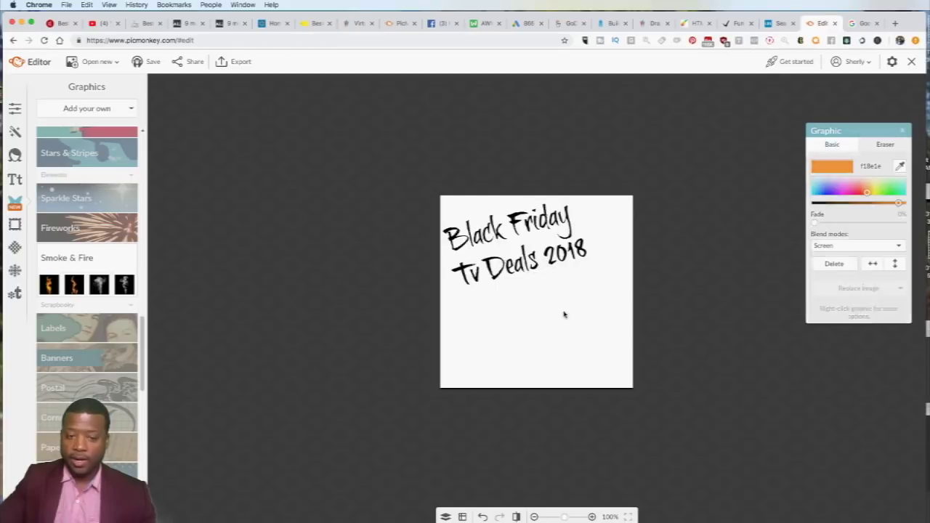
# - Search Google for "tv png" and switch the results to Images
pyautogui.click(853, 25)
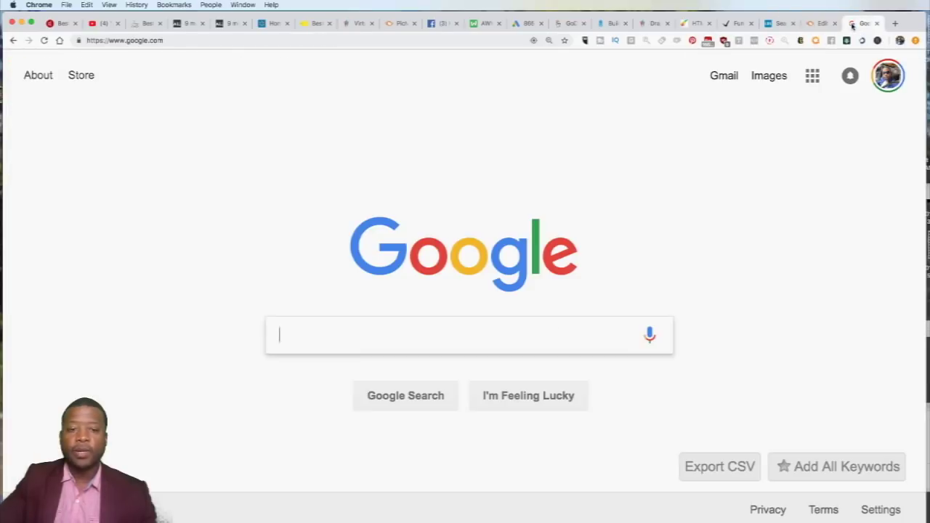
pyautogui.click(366, 332)
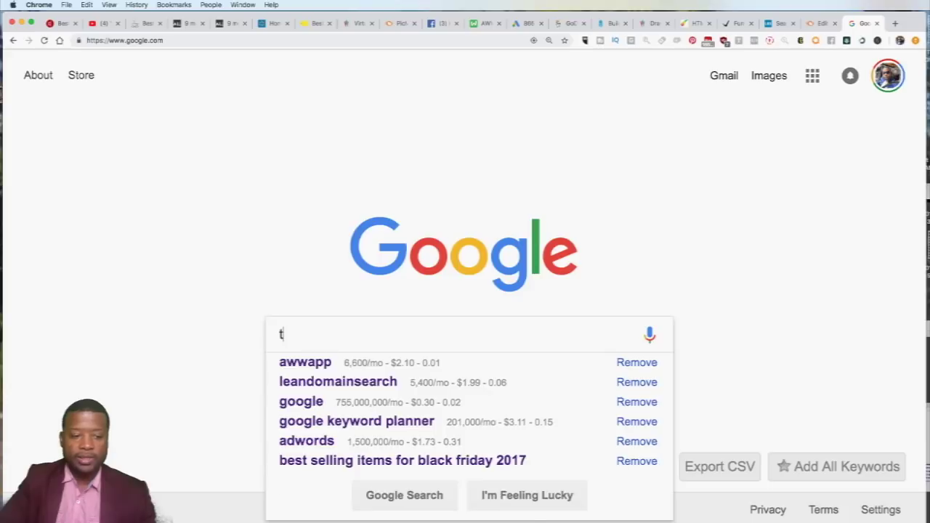
pyautogui.write('tv png')
pyautogui.press('Return')
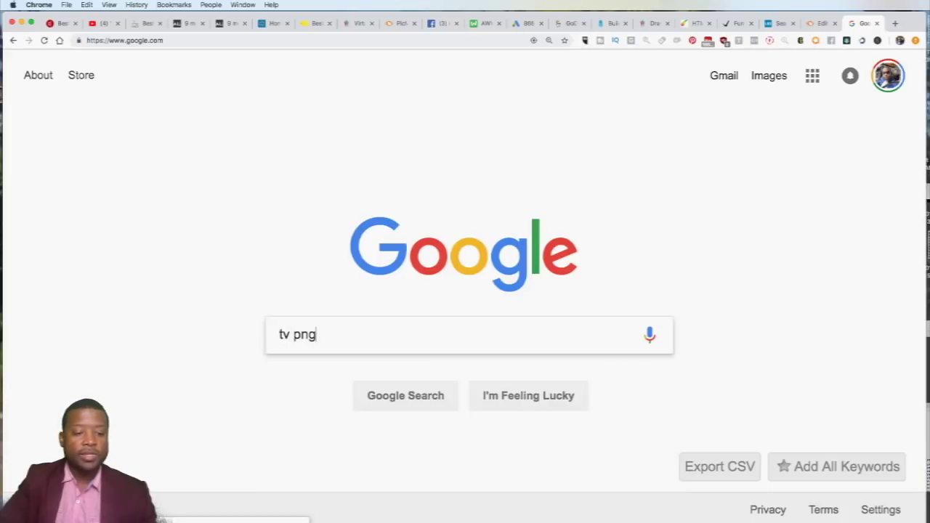
pyautogui.scroll(-3, 538, 276)
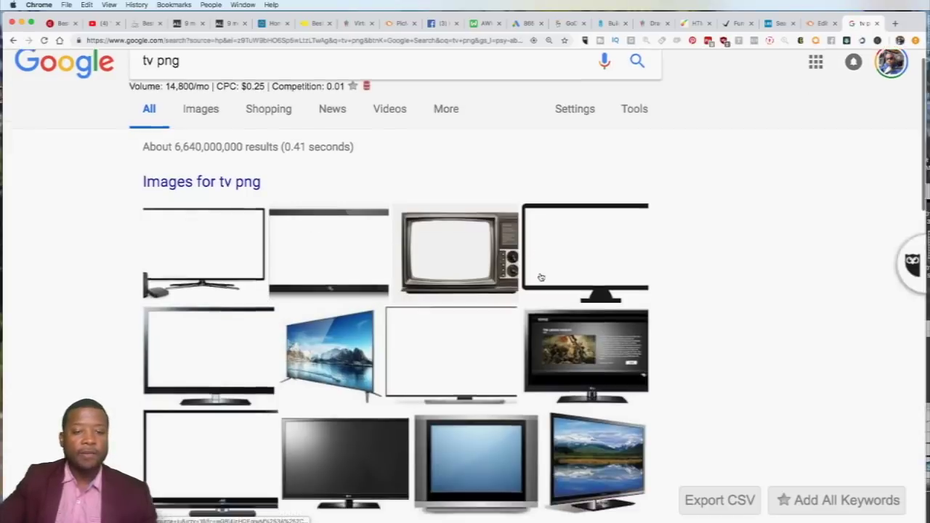
pyautogui.scroll(2, 436, 247)
pyautogui.scroll(2, 301, 170)
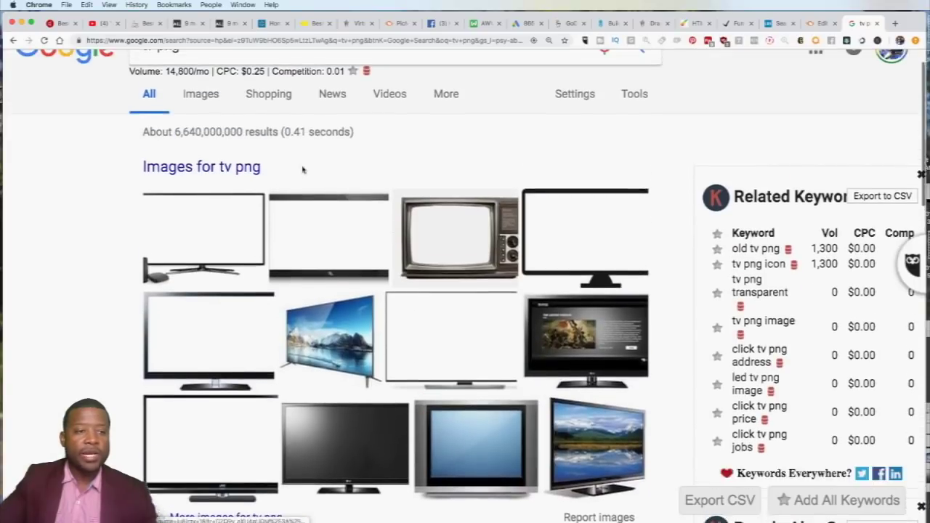
pyautogui.click(208, 137)
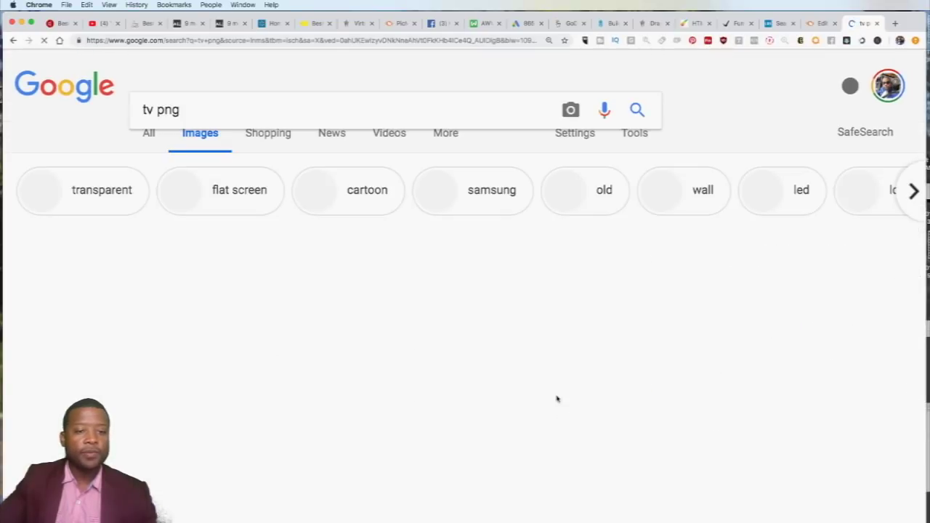
# - Find the 260 × 278 silver retro TV from pngtree in the image results and try to save the picture
pyautogui.scroll(-3, 572, 336)
pyautogui.scroll(-8, 572, 336)
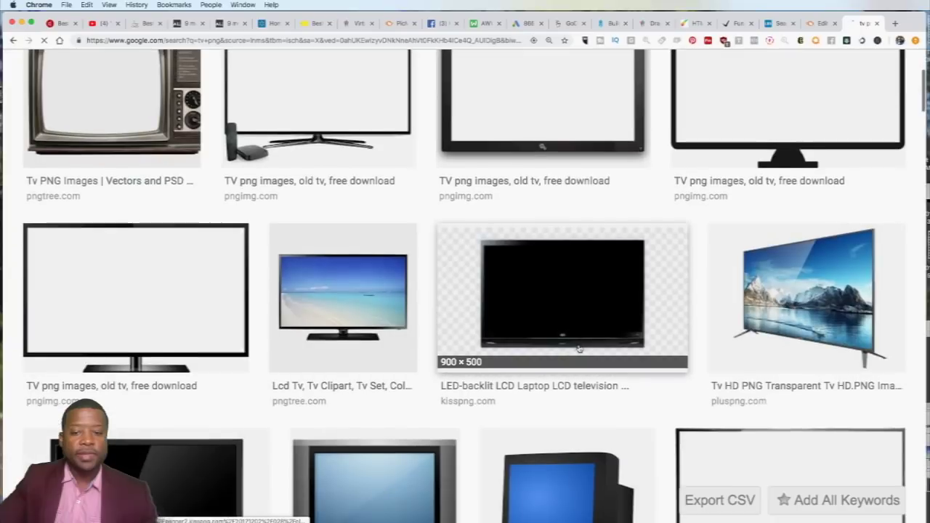
pyautogui.scroll(-10, 598, 343)
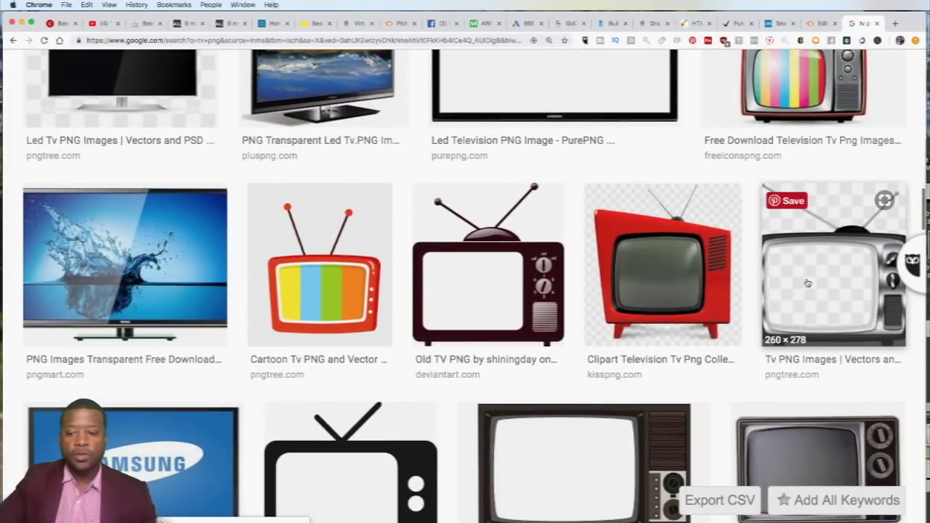
pyautogui.click(806, 282)
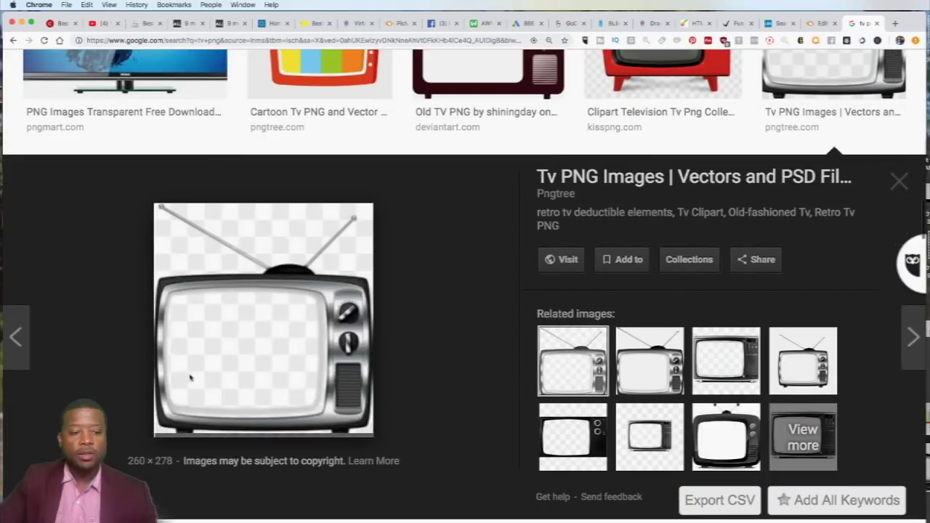
pyautogui.rightClick(252, 332)
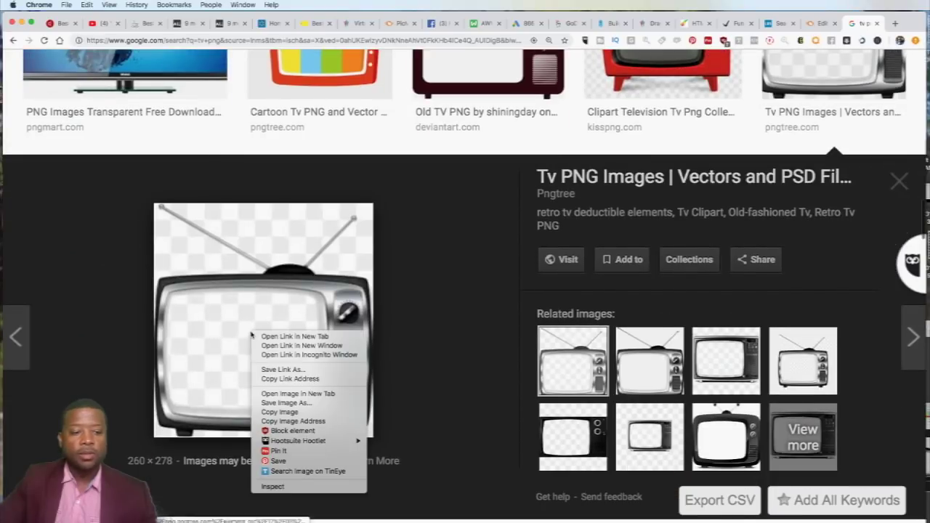
pyautogui.click(298, 404)
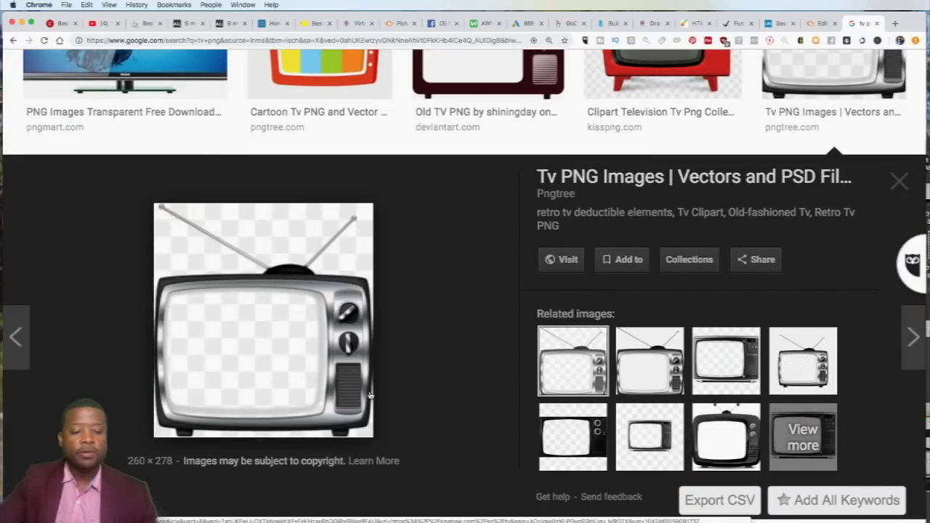
# - Back in PicMonkey, add tv.png from the computer to the canvas and send the graphic behind the lettering
pyautogui.click(819, 23)
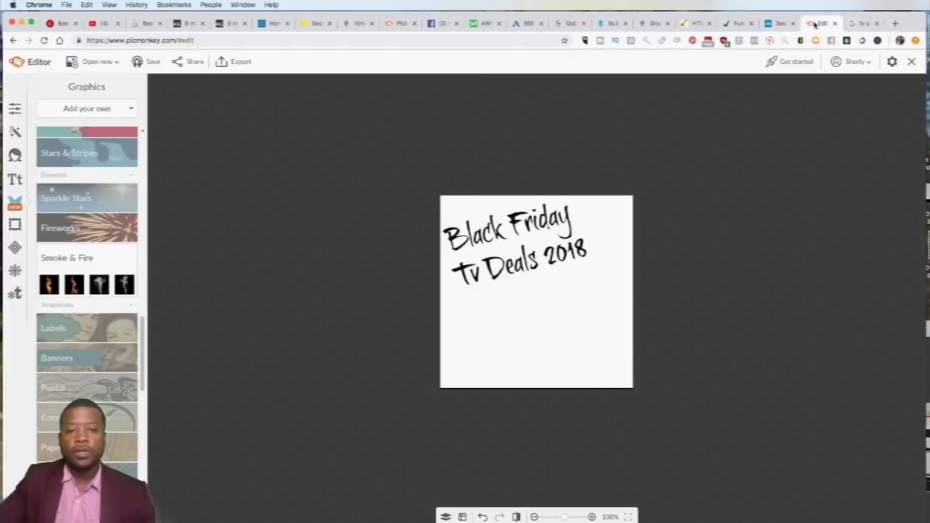
pyautogui.click(74, 109)
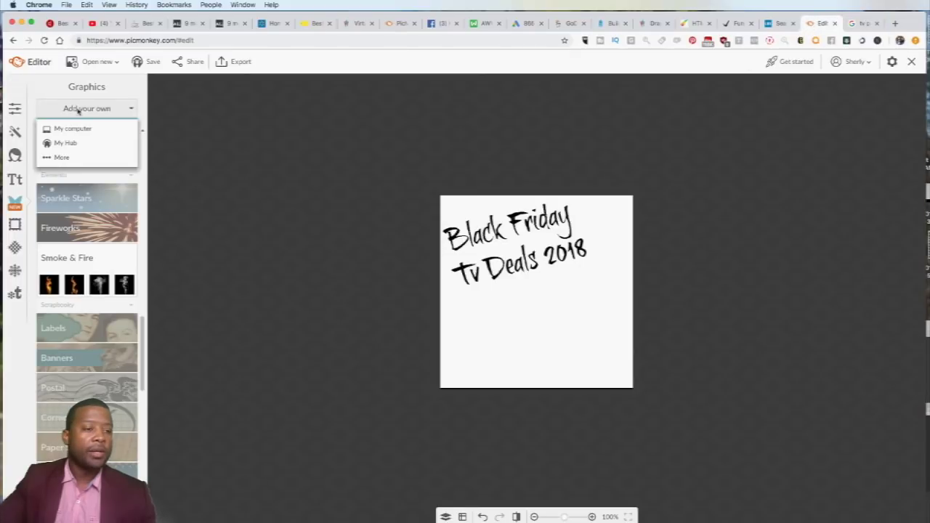
pyautogui.click(82, 128)
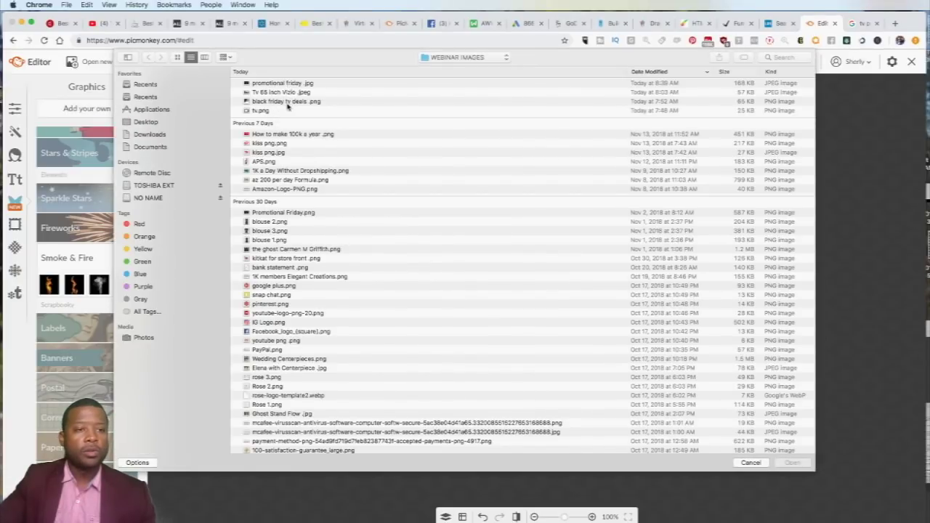
pyautogui.click(269, 110)
pyautogui.click(791, 463)
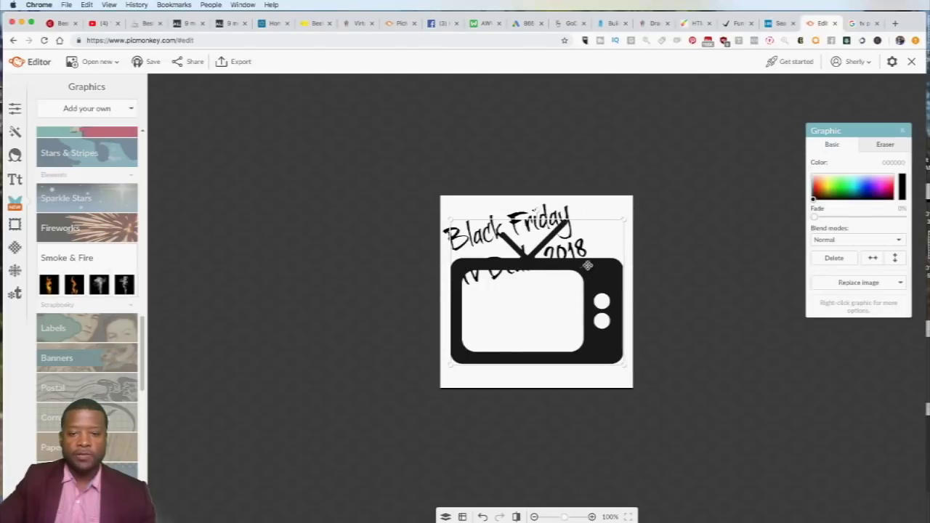
pyautogui.rightClick(588, 263)
pyautogui.click(607, 281)
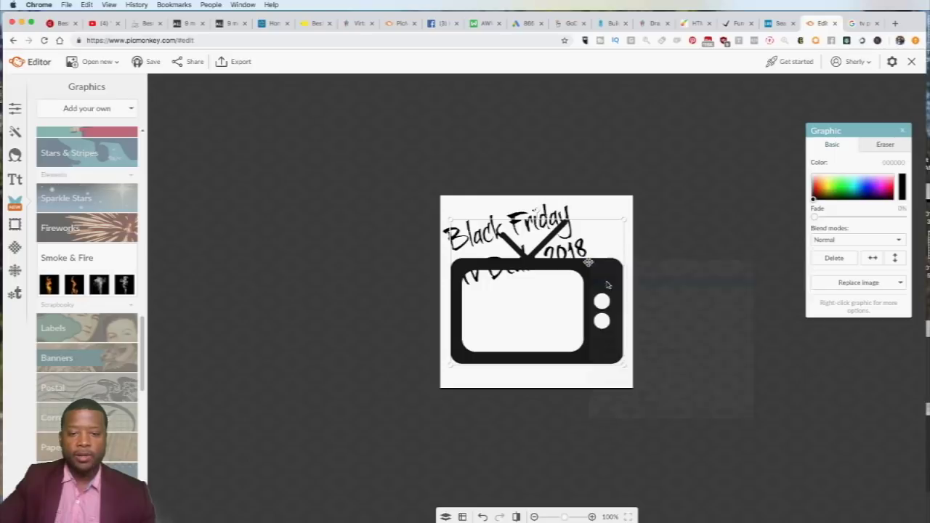
# - Shrink the TV graphic, tilt it counterclockwise behind the end of the lettering, and set its fade to 16%
pyautogui.moveTo(623, 219)
pyautogui.mouseDown()
pyautogui.moveTo(591, 243)
pyautogui.moveTo(613, 217)
pyautogui.mouseUp()
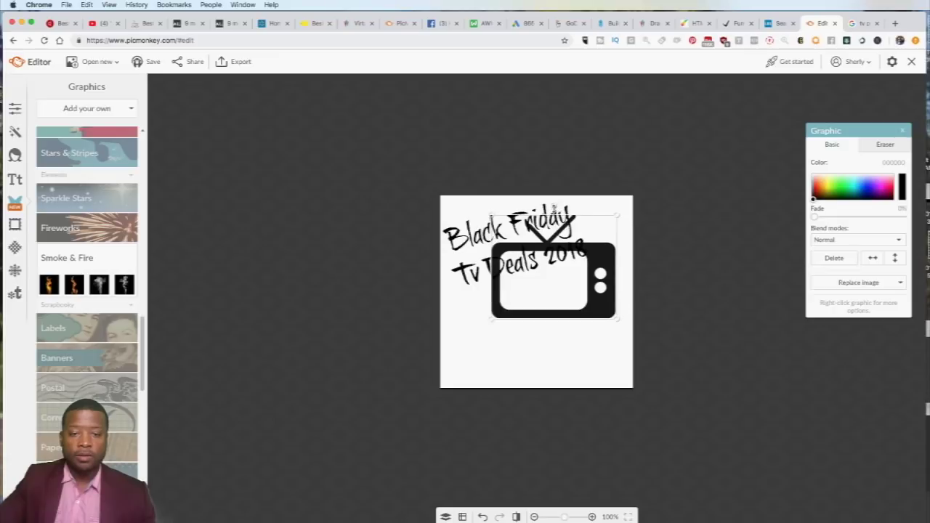
pyautogui.moveTo(553, 209); pyautogui.dragTo(527, 197)
pyautogui.moveTo(612, 260); pyautogui.dragTo(603, 252)
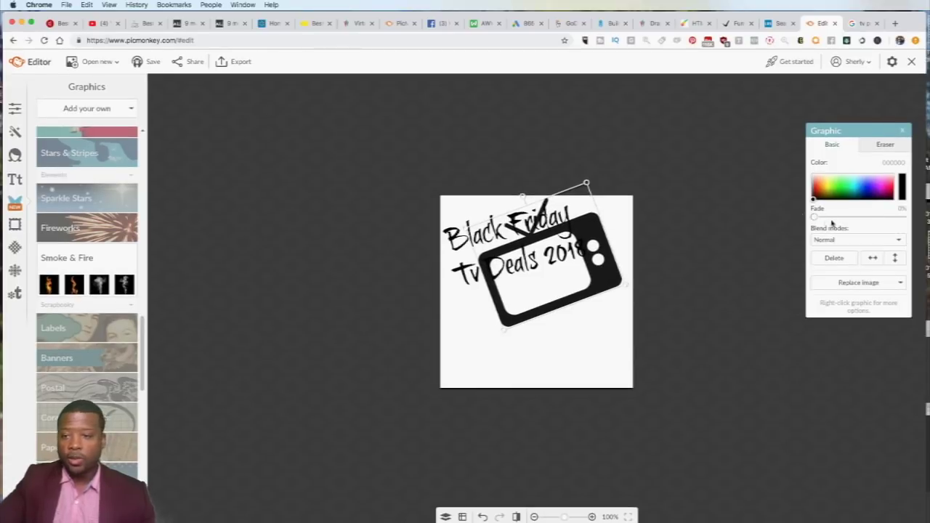
pyautogui.moveTo(818, 218); pyautogui.dragTo(831, 218)
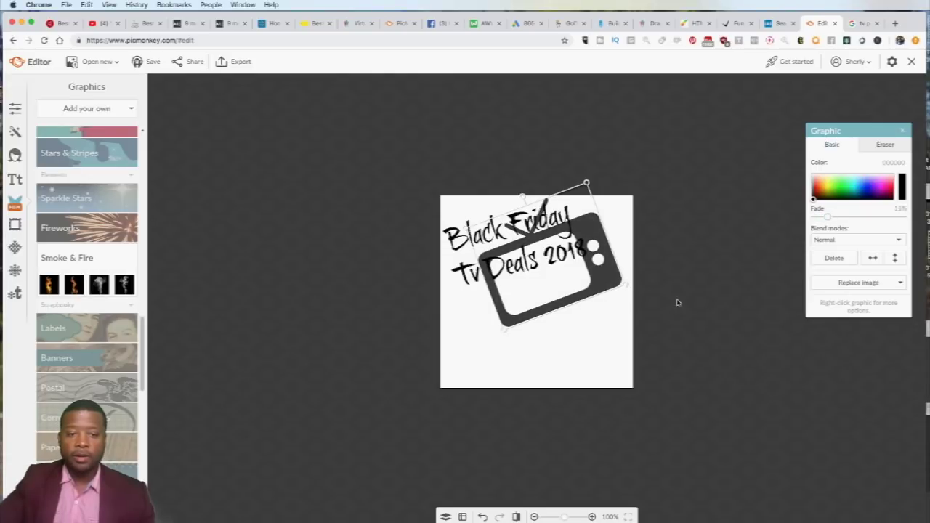
pyautogui.click(595, 343)
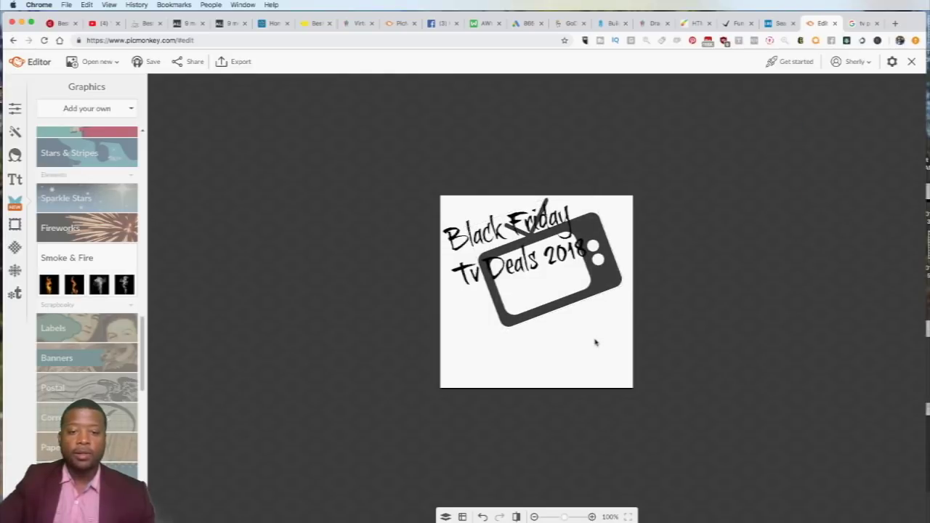
# - Back in the Google Images results, search for "fire png"
pyautogui.click(859, 24)
pyautogui.scroll(15, 543, 174)
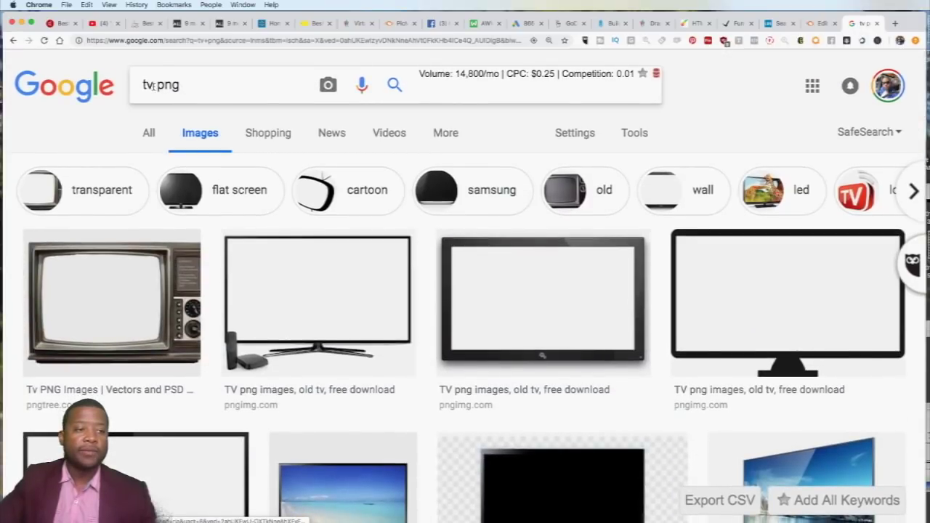
pyautogui.doubleClick(152, 85)
pyautogui.write('fir')
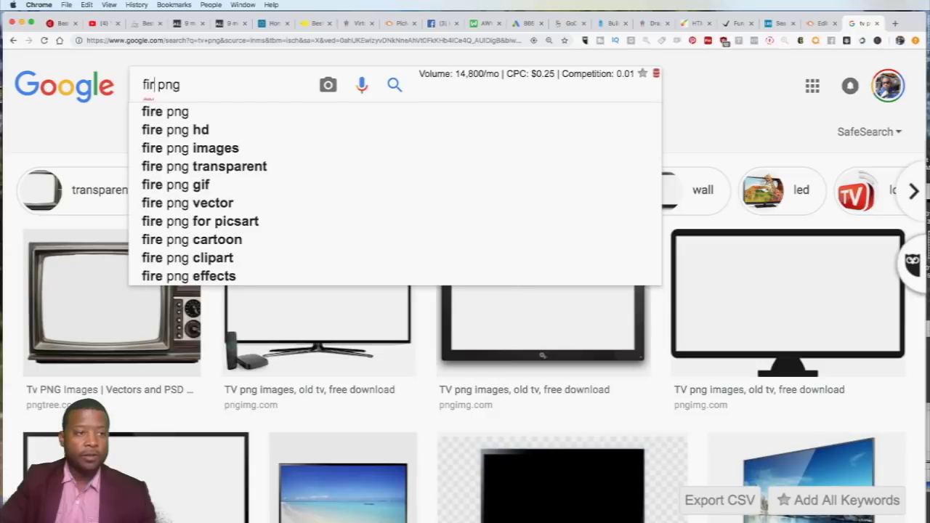
pyautogui.write('e')
pyautogui.press('Return')
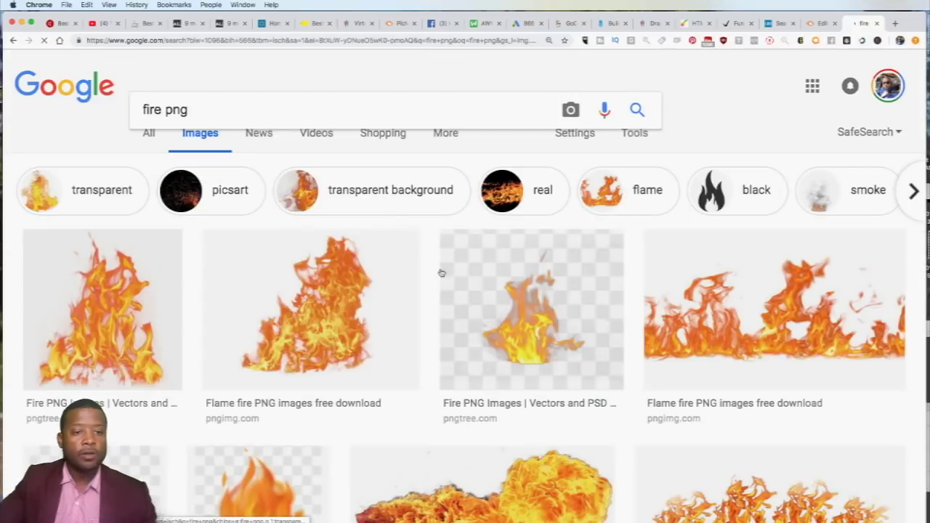
# - Open the wide 2500 × 1312 flame picture from pngimg.com and save it as flame_PNG13233 in the WEBINAR IMAGES folder
pyautogui.click(526, 320)
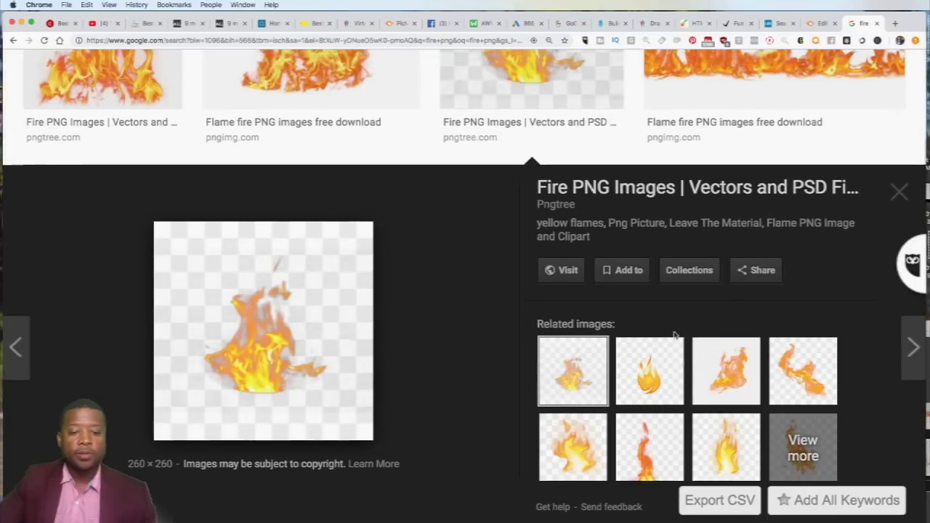
pyautogui.scroll(3, 674, 330)
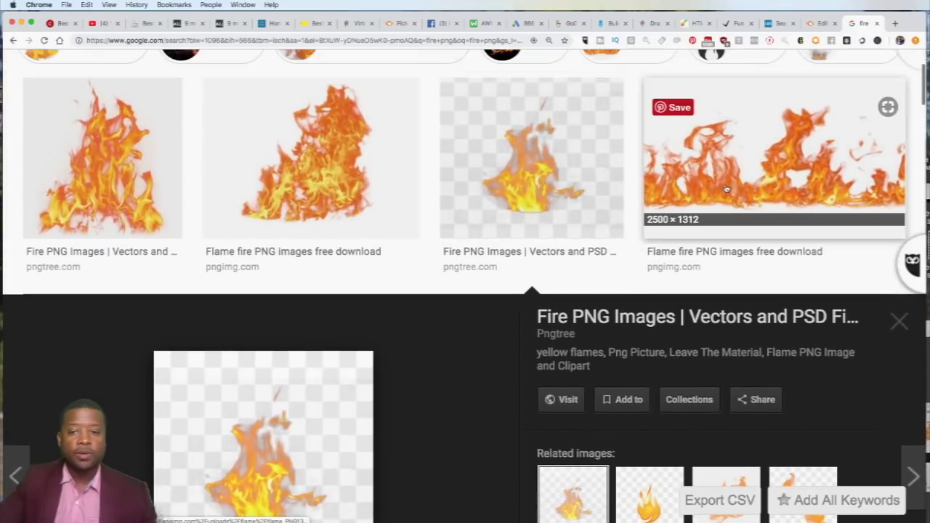
pyautogui.click(774, 134)
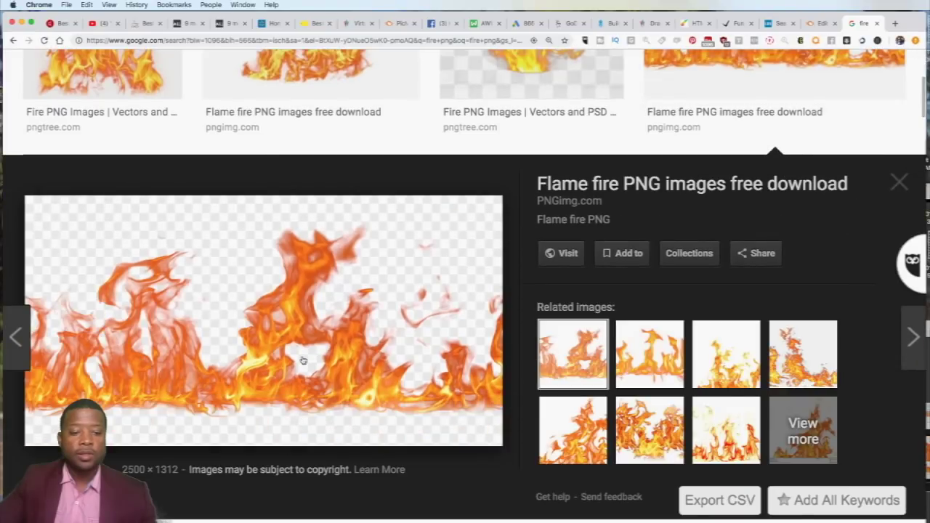
pyautogui.rightClick(304, 318)
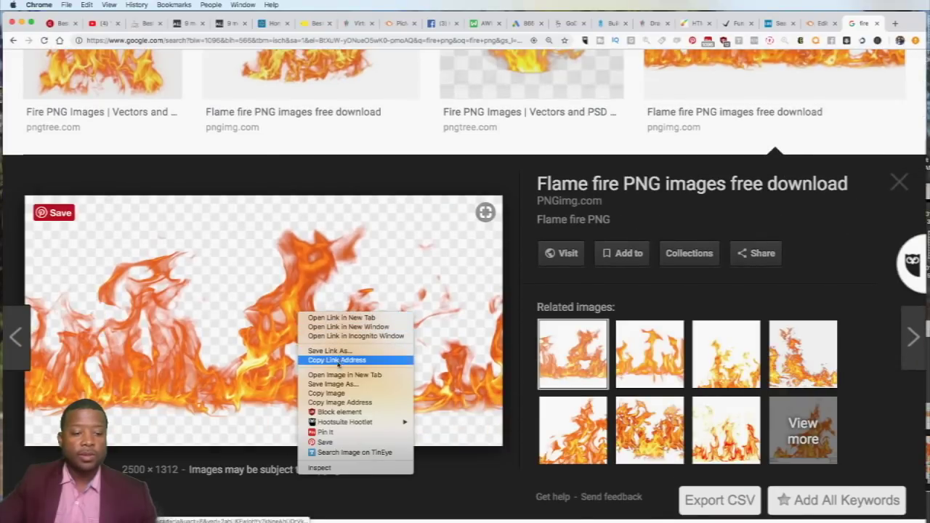
pyautogui.click(332, 384)
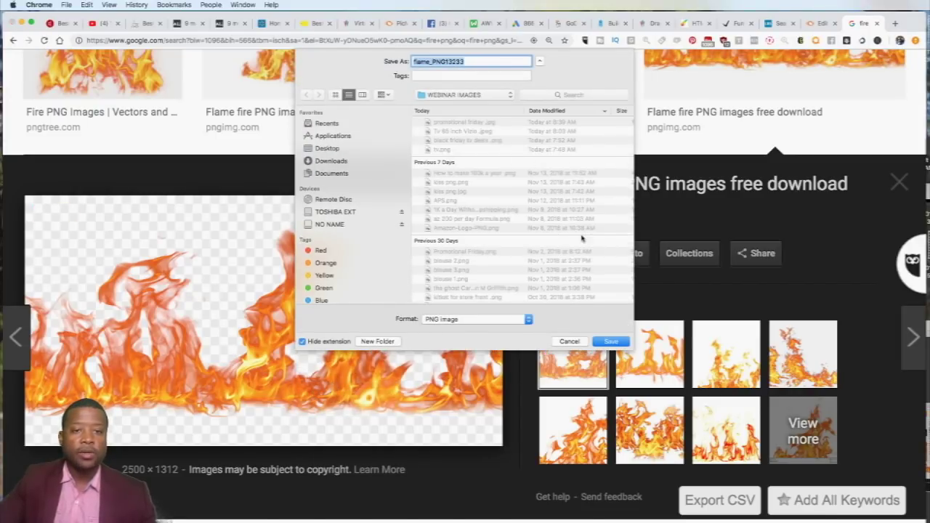
pyautogui.click(609, 341)
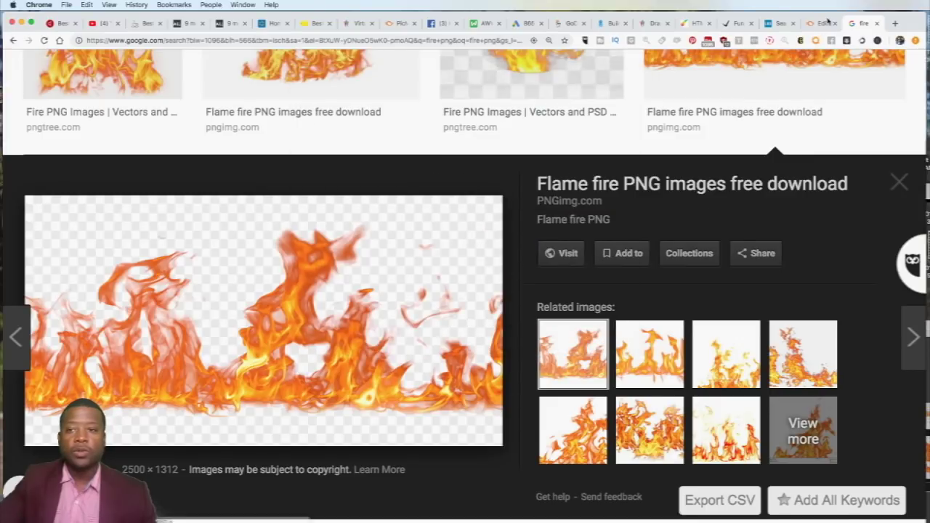
# - Back in PicMonkey, add the downloaded flame image, enlarge it across the canvas width below the lettering, and fade it
pyautogui.click(820, 23)
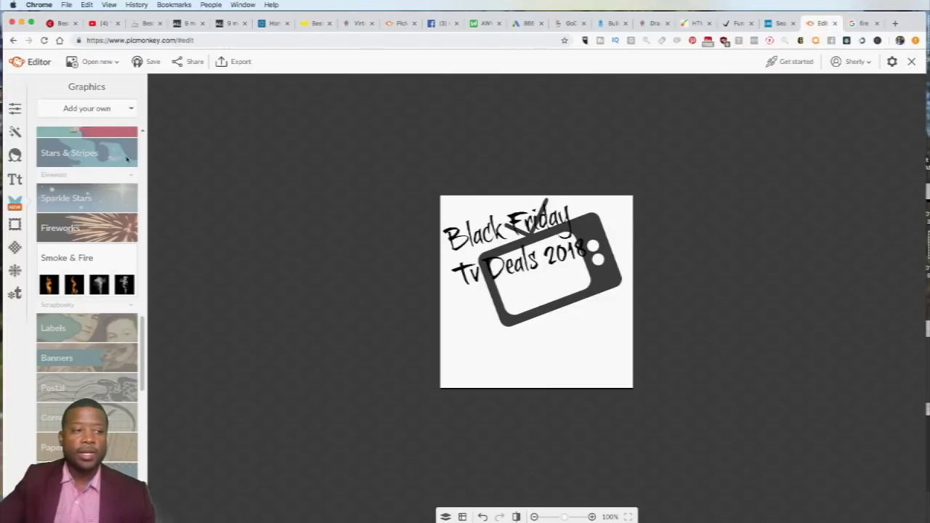
pyautogui.click(85, 109)
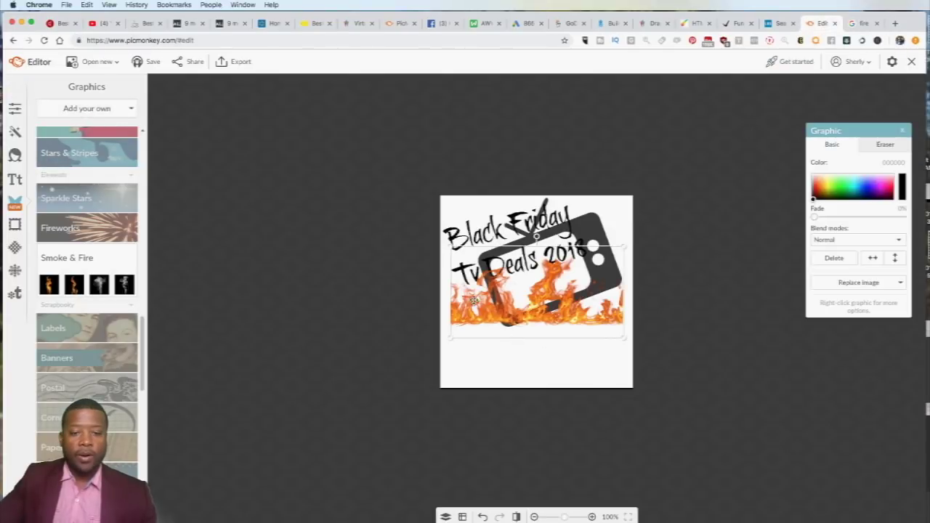
pyautogui.moveTo(488, 311); pyautogui.dragTo(500, 355)
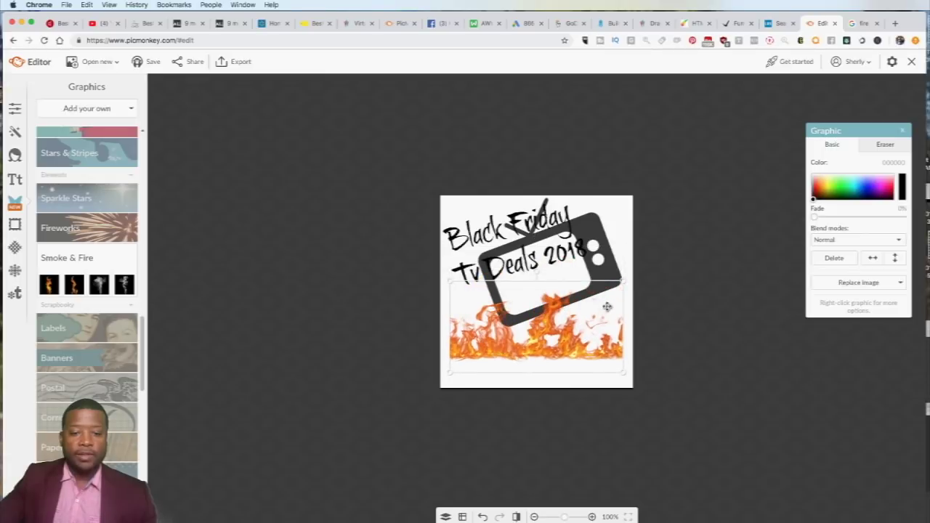
pyautogui.moveTo(623, 281); pyautogui.dragTo(776, 200)
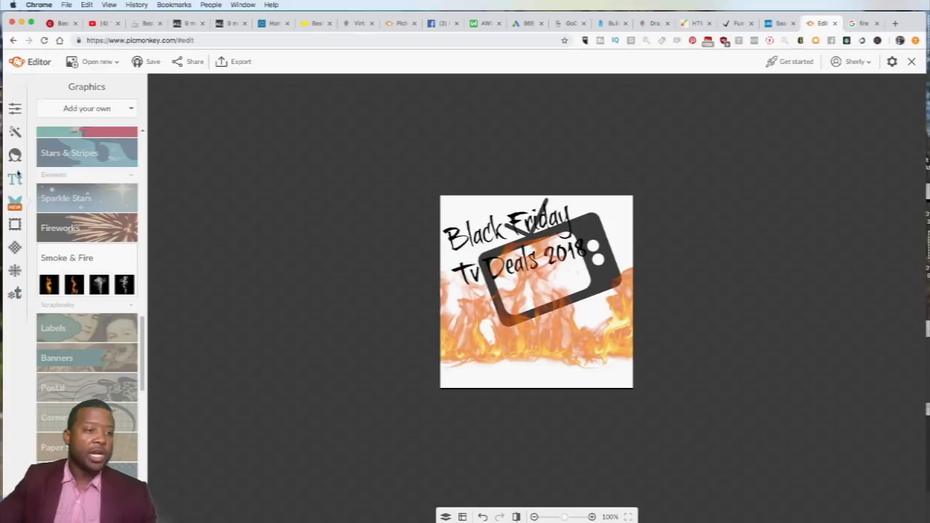
# - Make the logo's canvas transparent and apply the canvas color change while starting the export
pyautogui.click(15, 109)
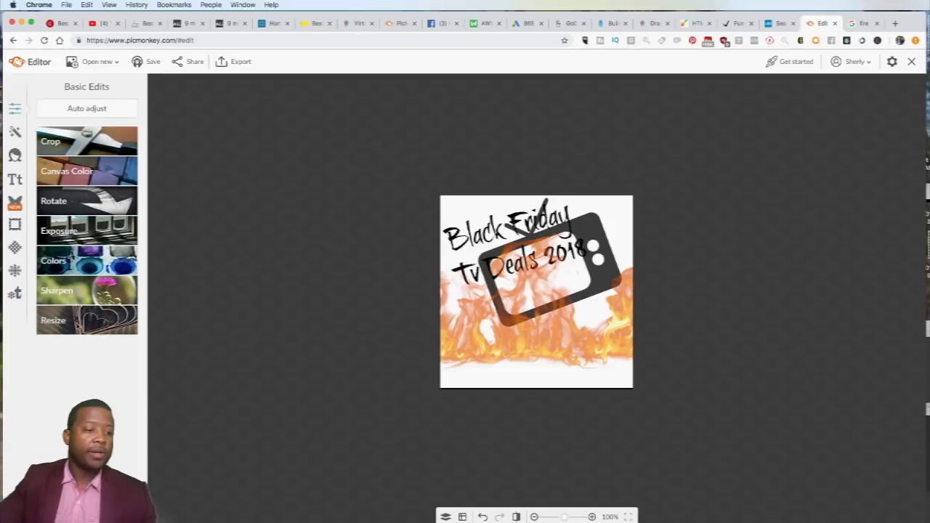
pyautogui.click(79, 168)
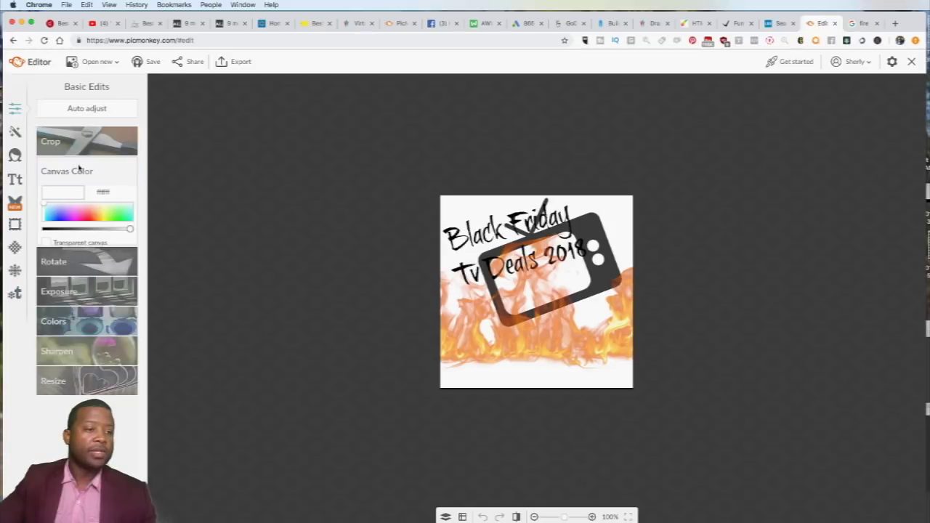
pyautogui.click(47, 243)
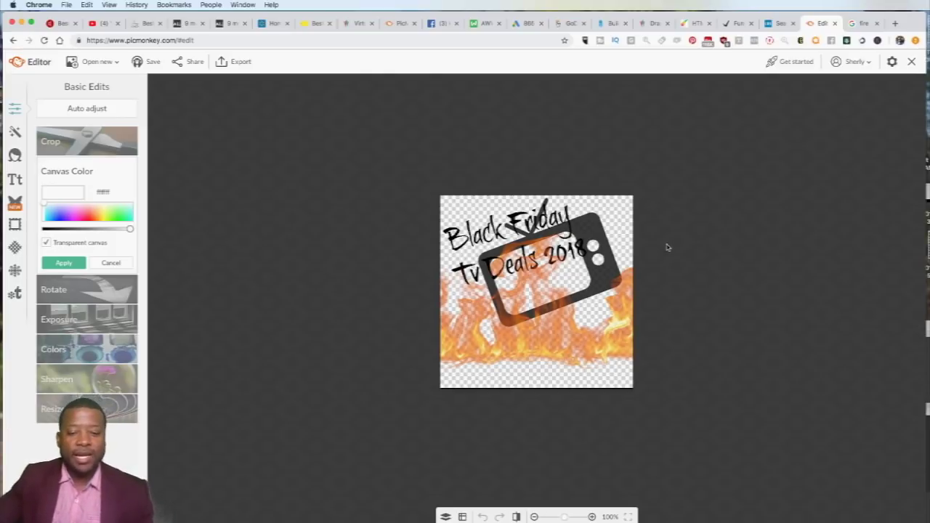
pyautogui.click(228, 63)
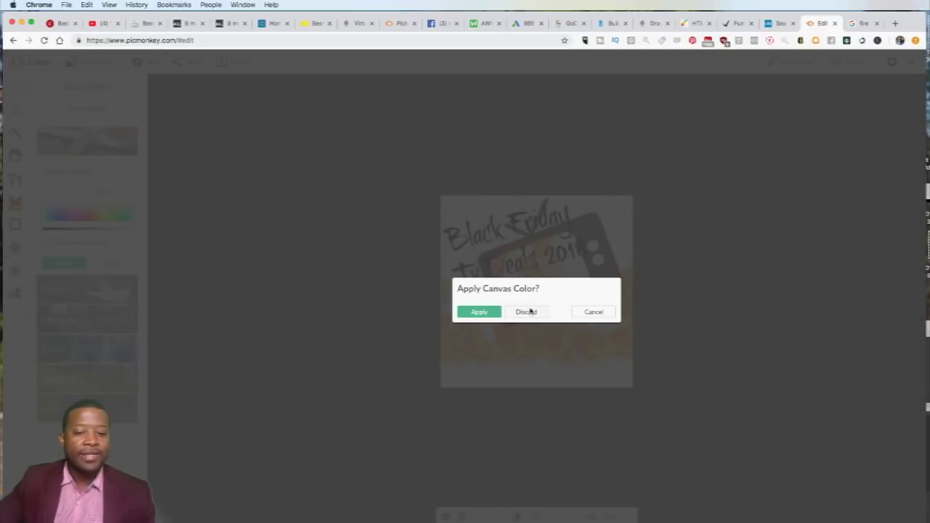
pyautogui.click(479, 312)
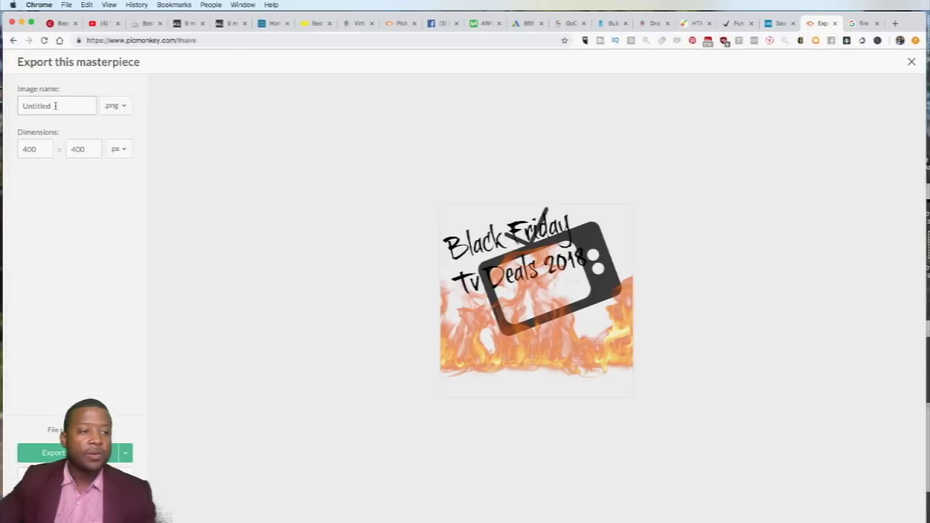
# - Name the image "black friday" and export it as a PNG to the WEBINAR IMAGES folder
pyautogui.doubleClick(54, 105)
pyautogui.write('black friday')
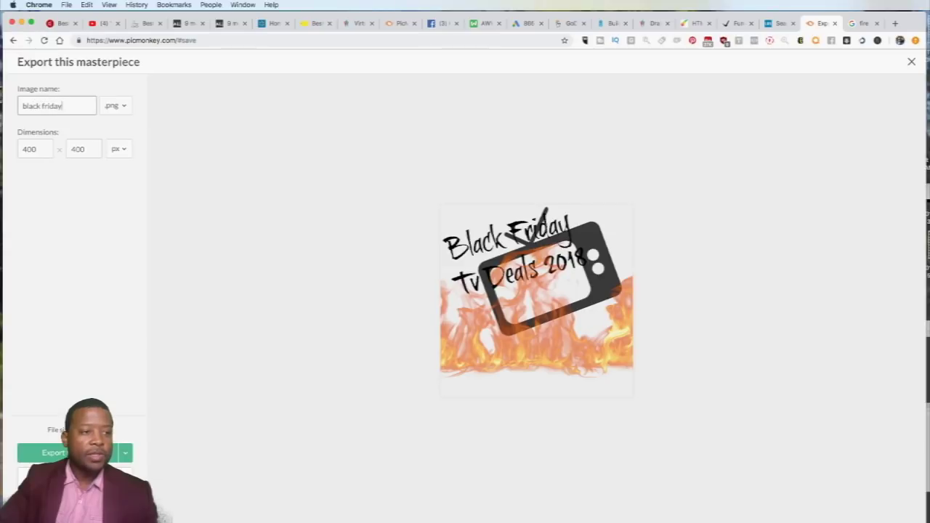
pyautogui.press('Tab')
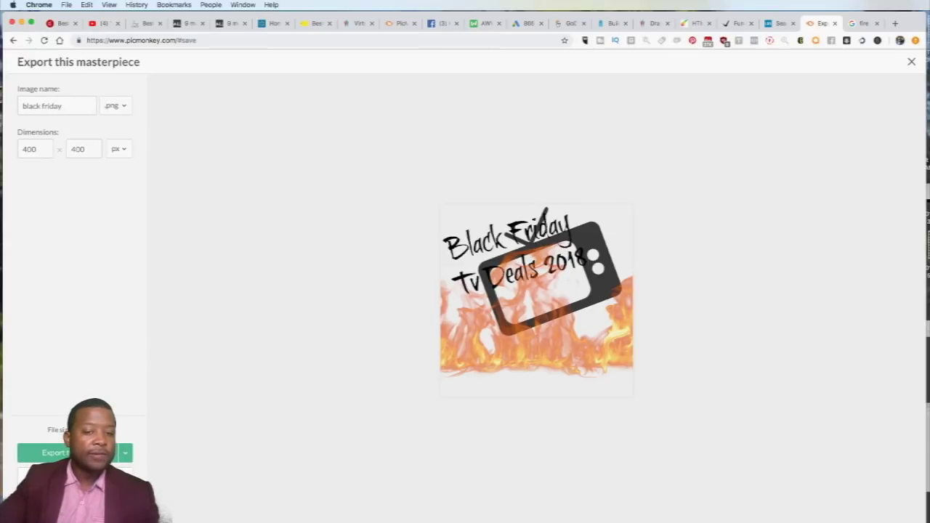
pyautogui.click(53, 453)
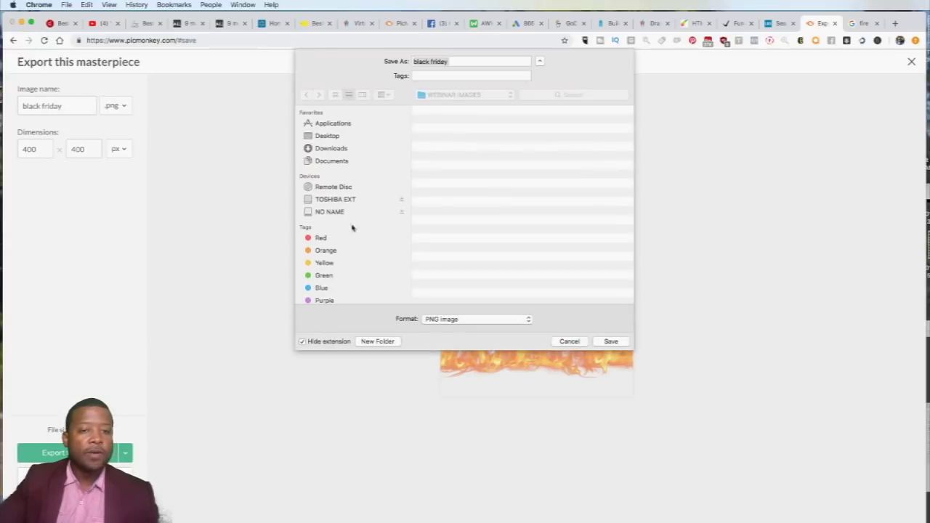
pyautogui.click(621, 345)
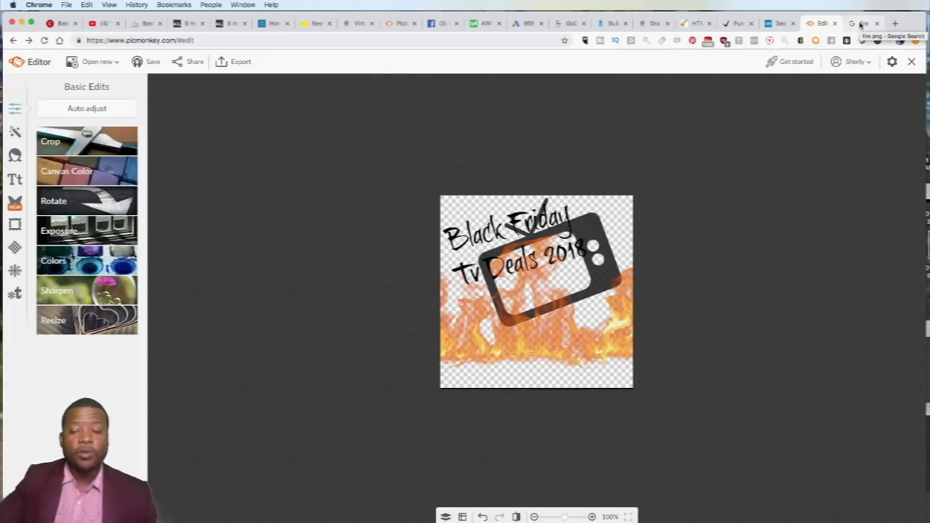
# - Switch to the Builderall page editor and upload black friday .png from the WEBINAR IMAGES folder to the digital files repository
pyautogui.click(861, 23)
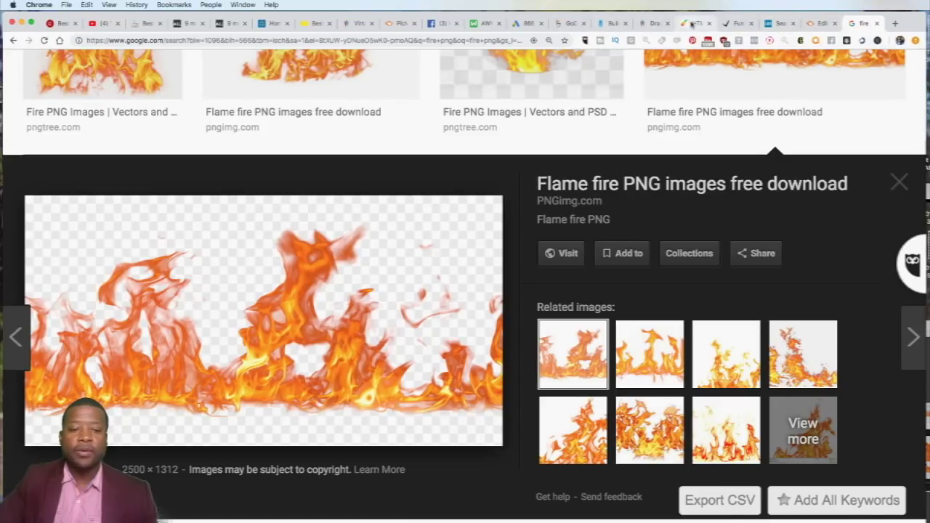
pyautogui.click(691, 24)
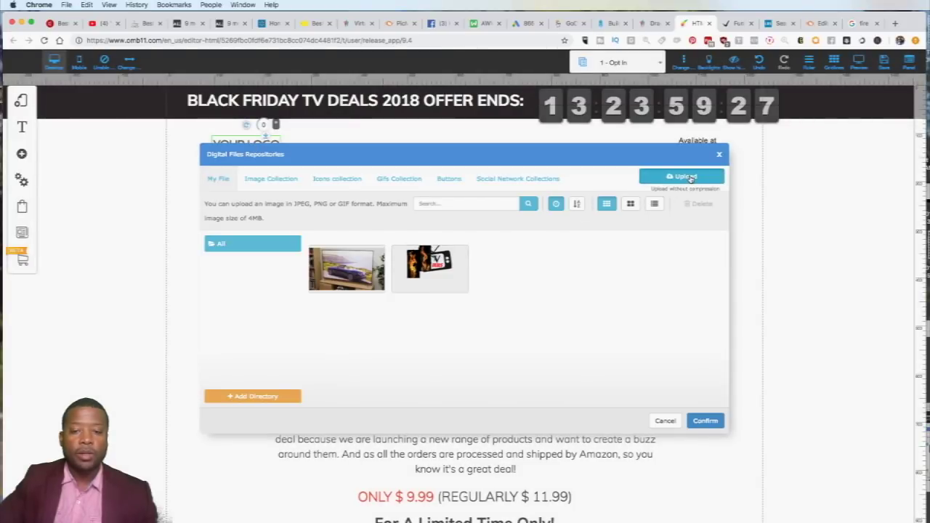
pyautogui.click(683, 177)
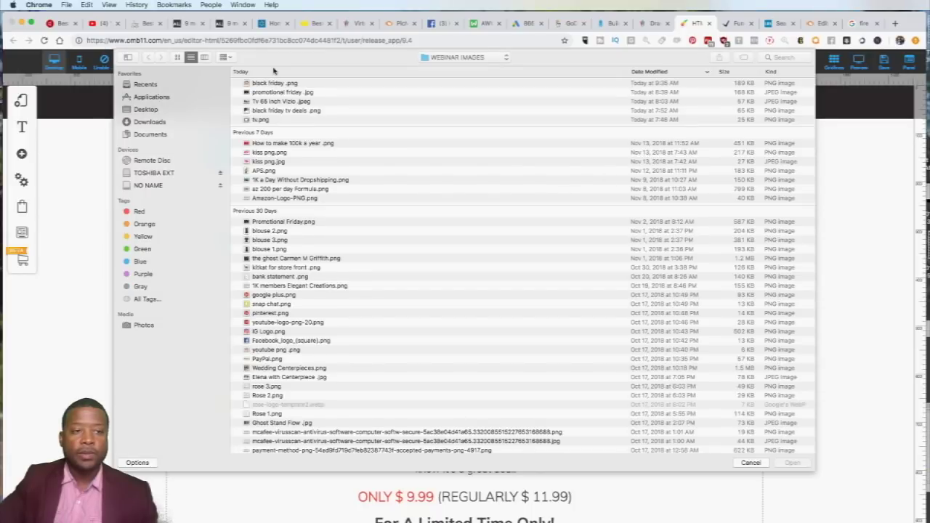
pyautogui.click(279, 84)
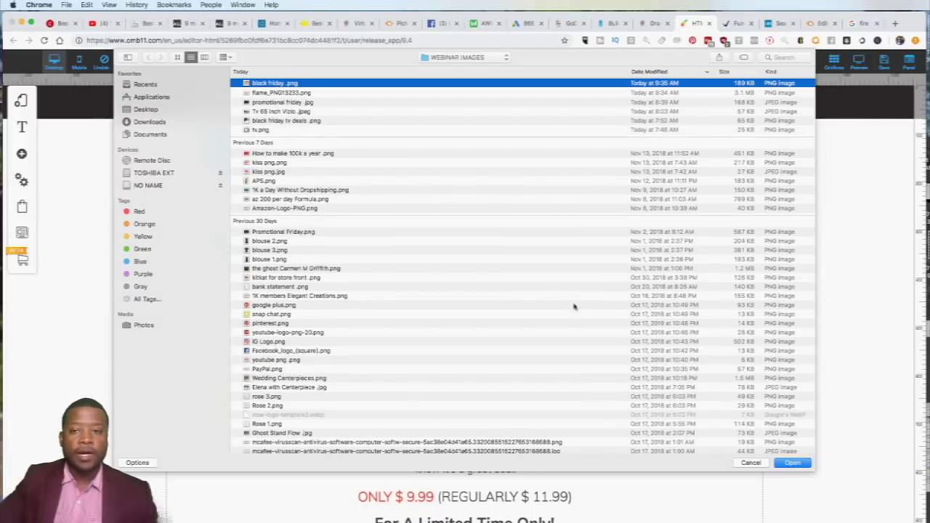
pyautogui.click(798, 465)
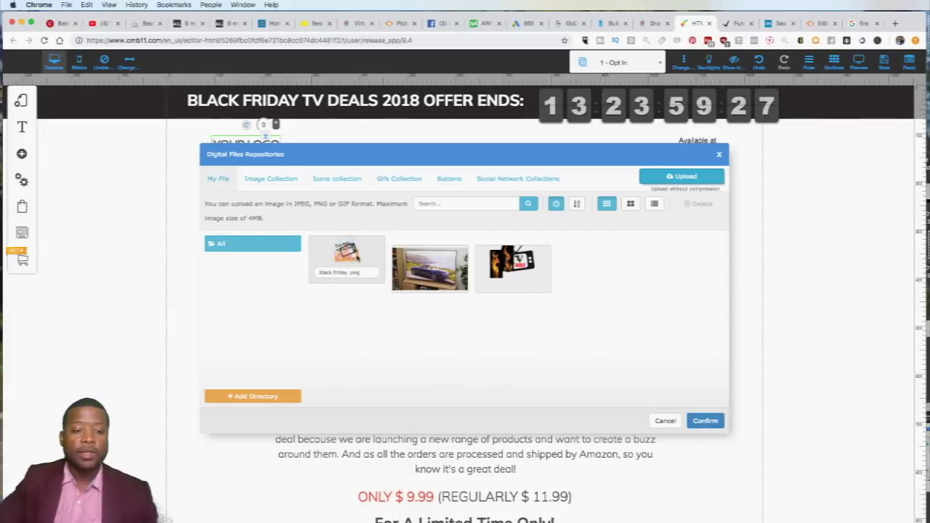
# - Replace the YOUR LOGO placeholder with the uploaded image, enlarge it slightly, and position it just below the countdown bar
pyautogui.click(705, 421)
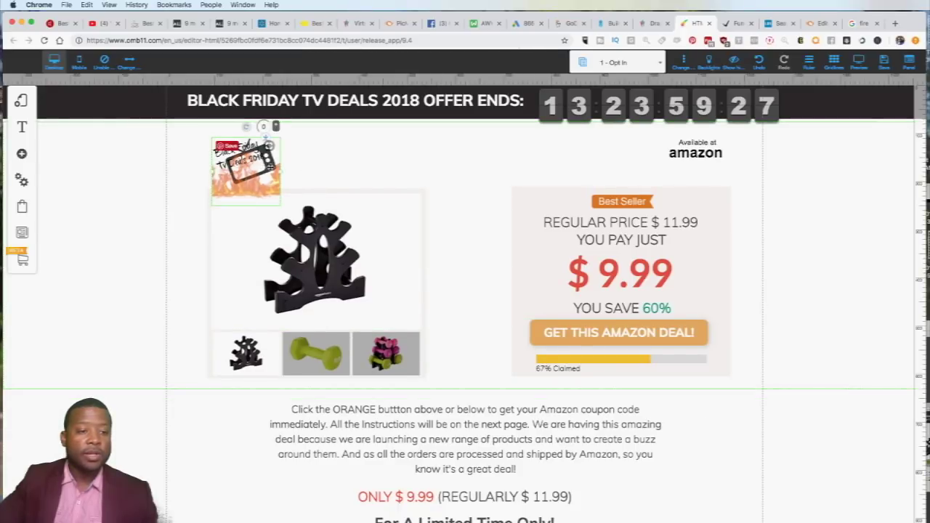
pyautogui.moveTo(279, 173); pyautogui.dragTo(255, 140)
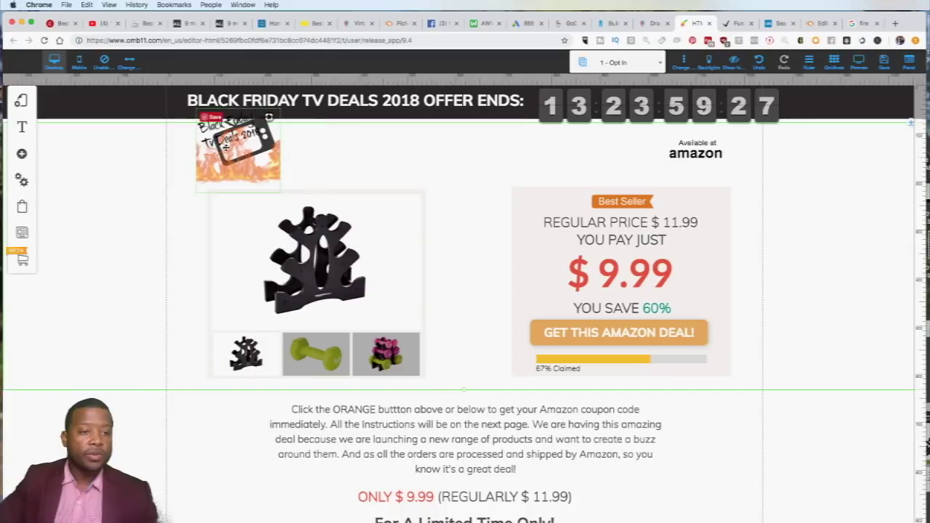
pyautogui.moveTo(227, 145); pyautogui.dragTo(230, 148)
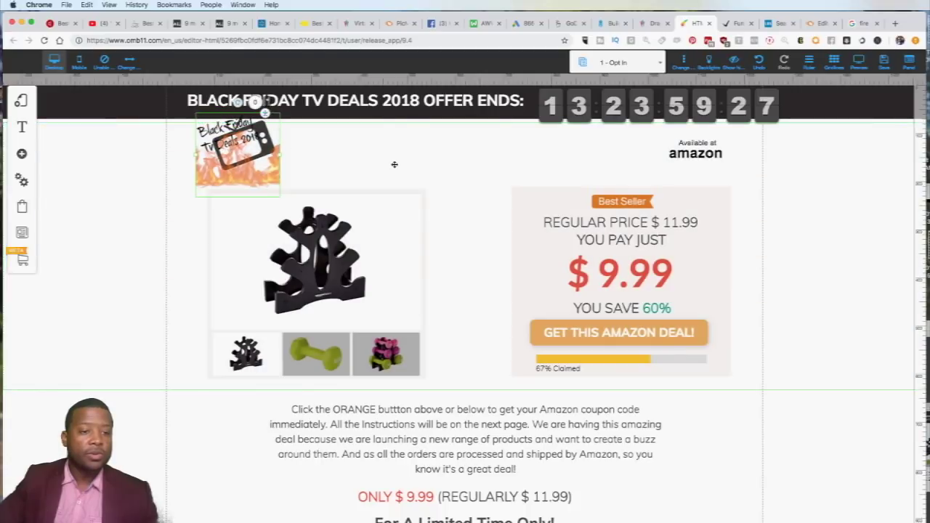